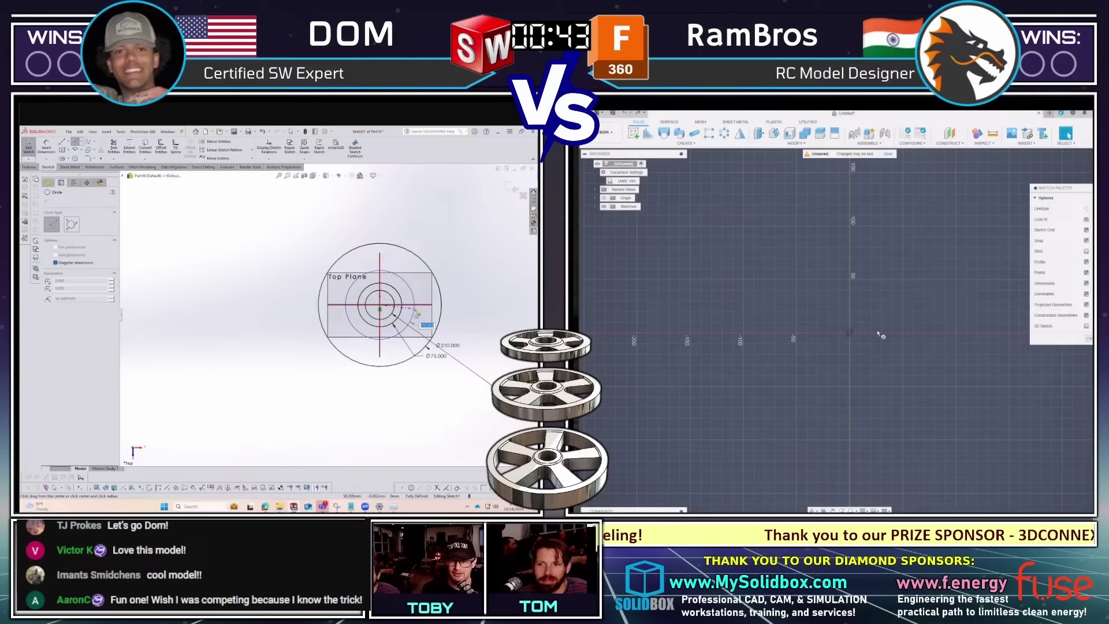
# Draw a 75 mm circle centred on the origin.
pyautogui.press('c')
pyautogui.click(849, 333)
pyautogui.write('75')
pyautogui.press('Escape')
pyautogui.press('Return')
pyautogui.press('f')
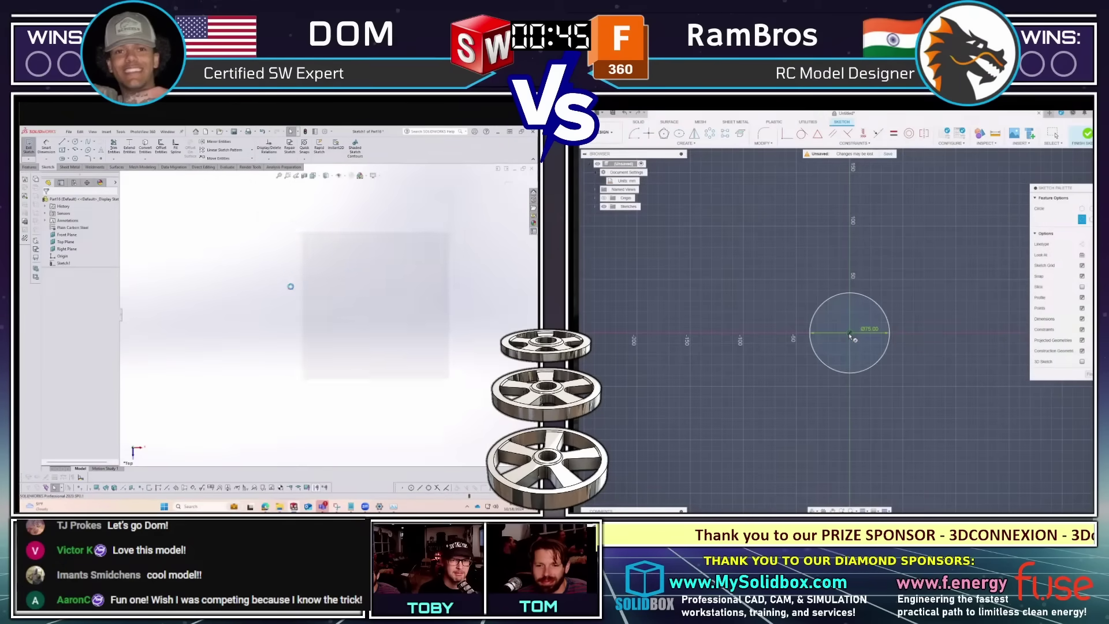
# Exit the Top Plane sketch and start a new sketch on the Front Plane.
pyautogui.hotkey('ctrl', '7')
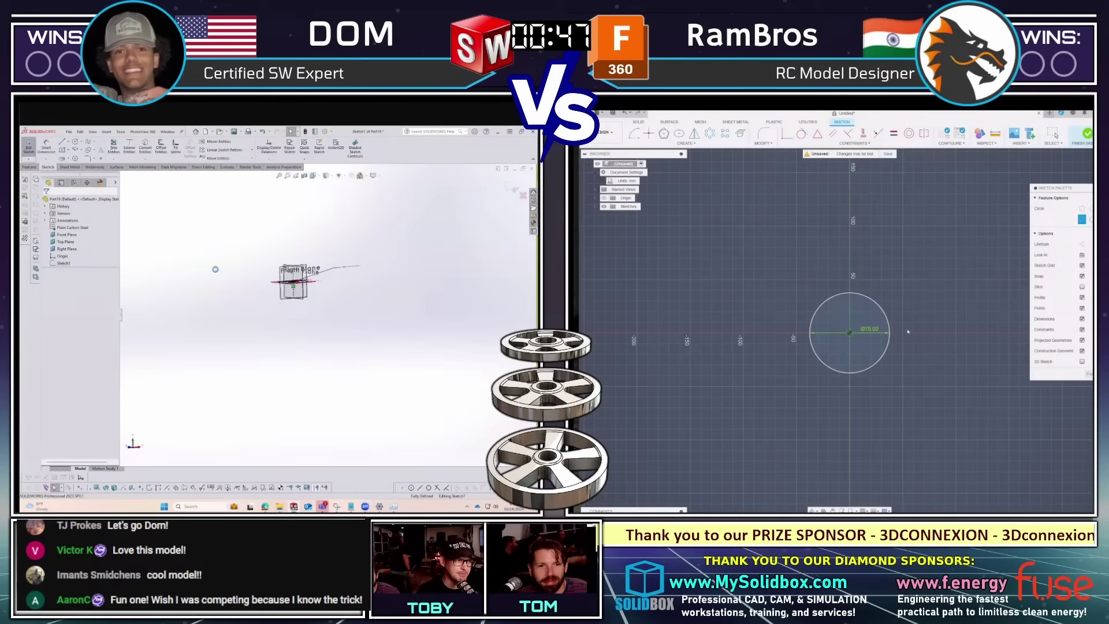
pyautogui.scroll(-1, 693, 305)
pyautogui.click(823, 327)
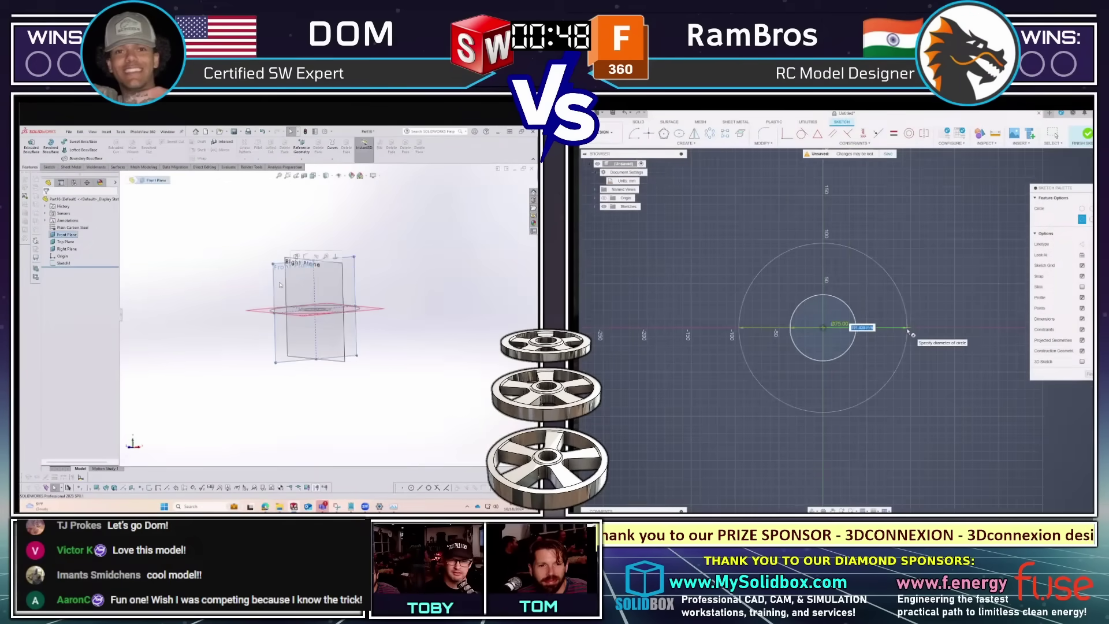
pyautogui.click(58, 148)
pyautogui.click(62, 141)
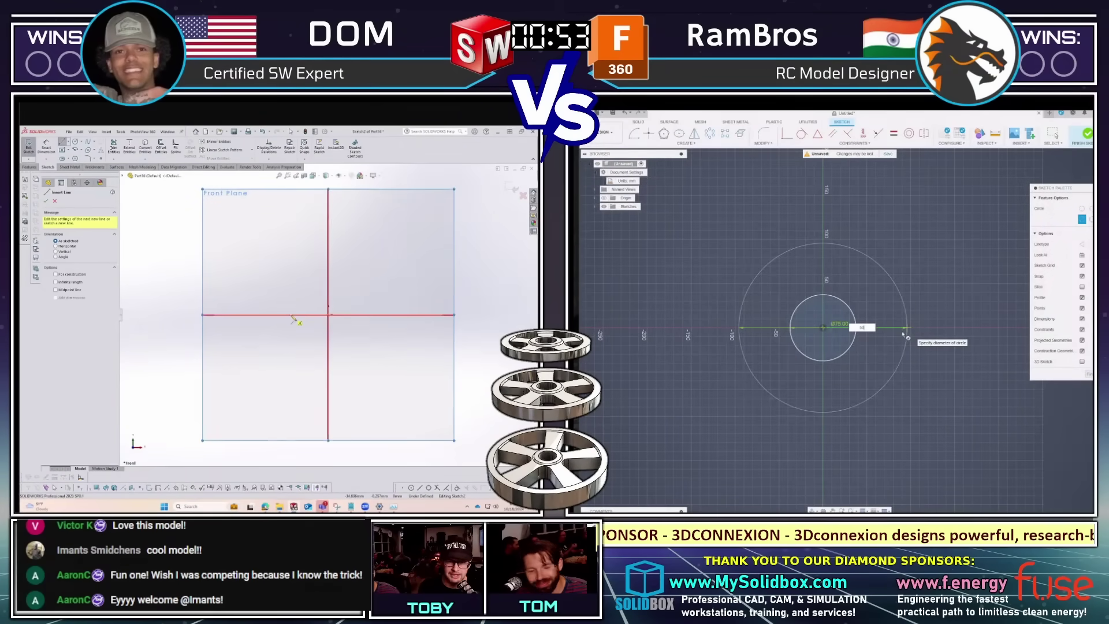
# Commit the 50 mm inner and 210 mm outer circles.
pyautogui.write('50')
pyautogui.press('Return')
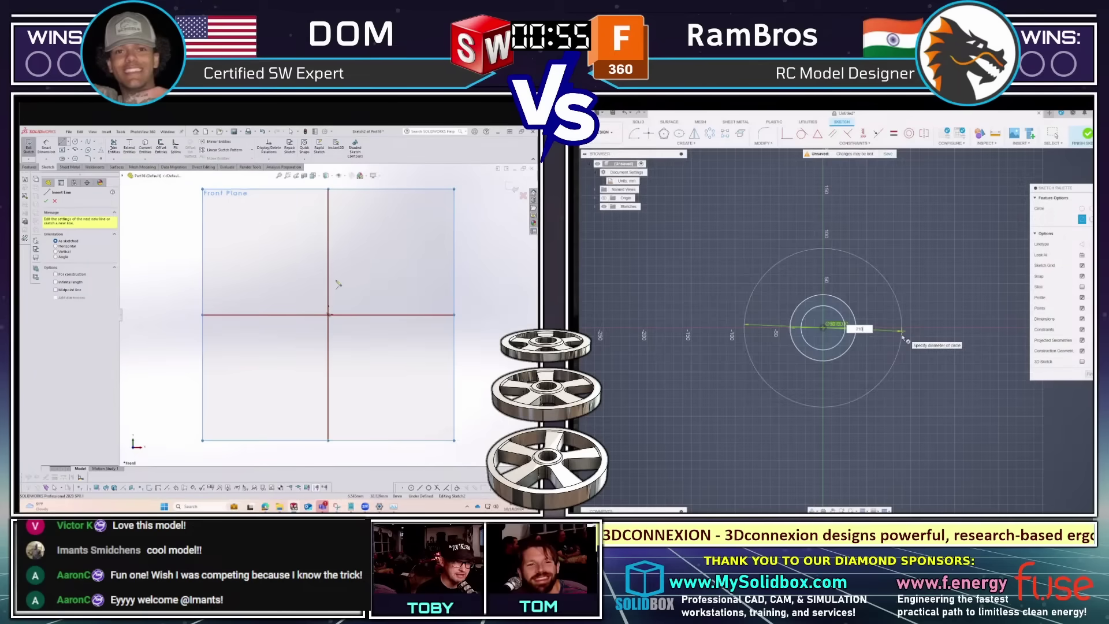
pyautogui.press('Return')
pyautogui.scroll(-2, 787, 362)
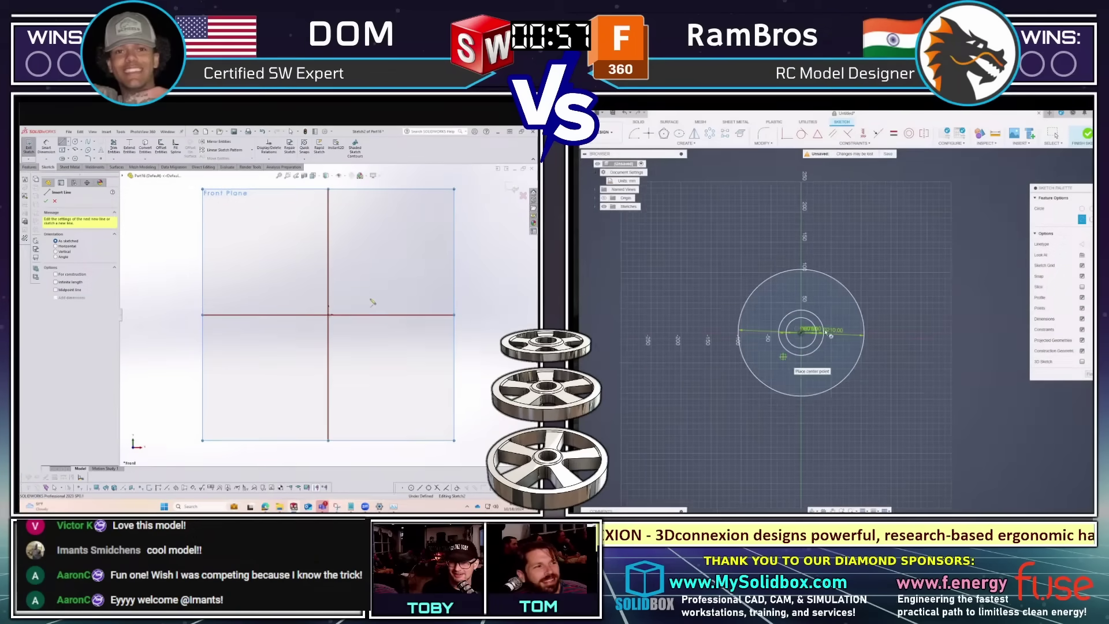
pyautogui.scroll(2, 820, 340)
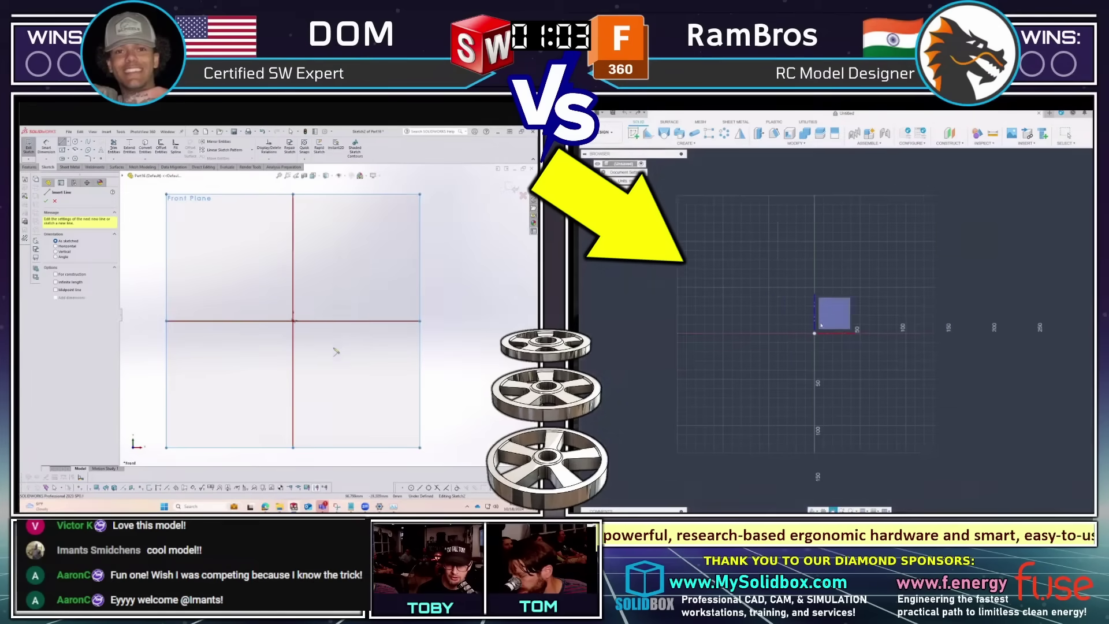
# Draw a 210 mm horizontal line starting at the origin.
pyautogui.click(324, 327)
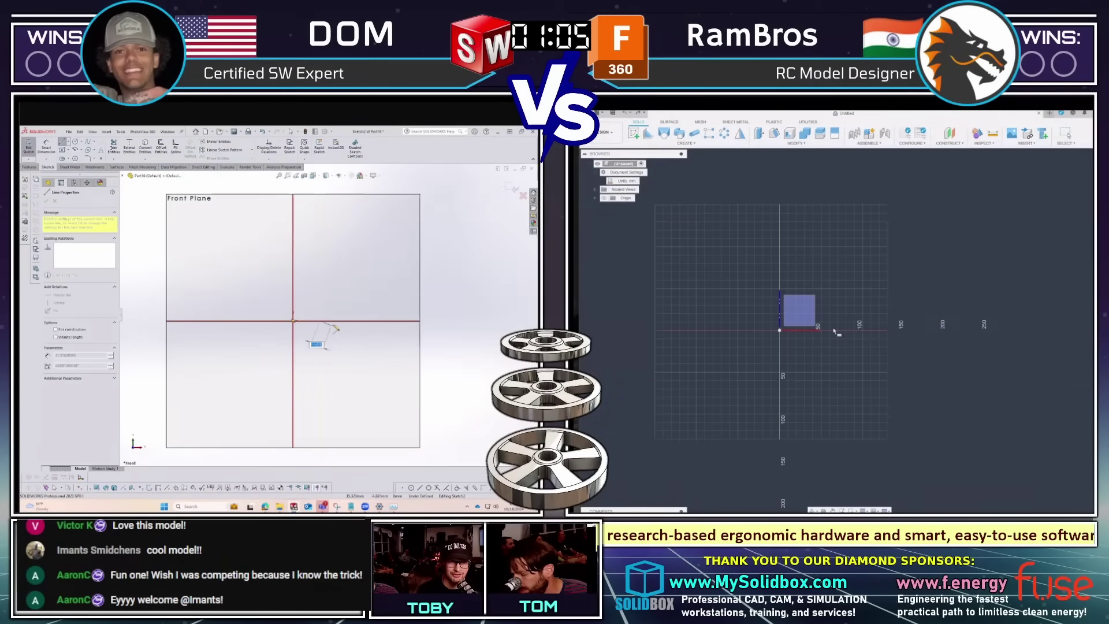
pyautogui.press('Escape')
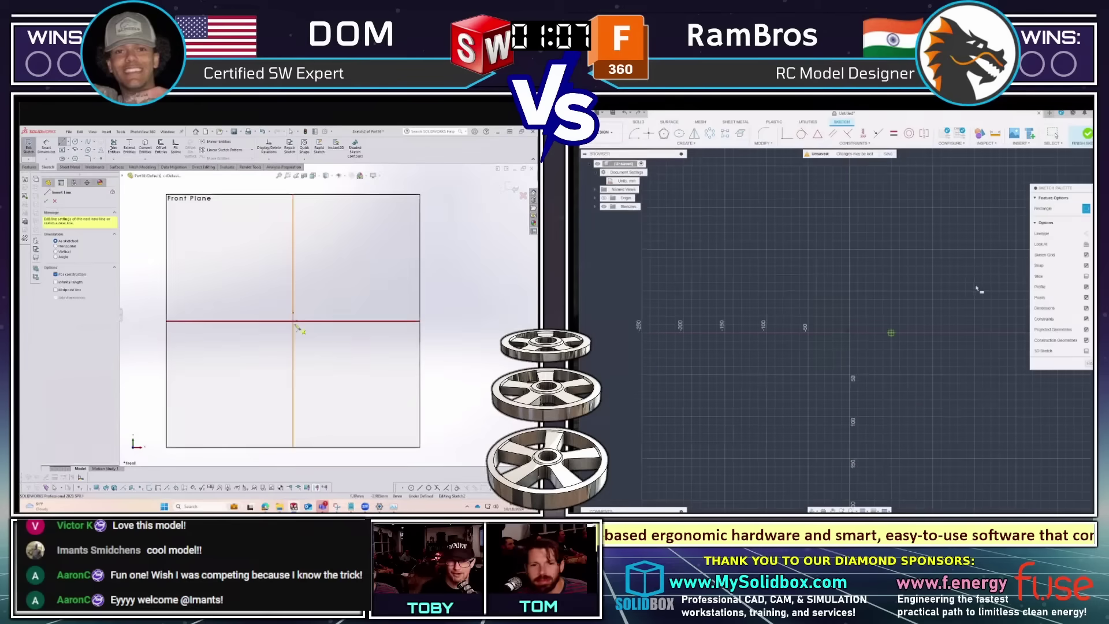
pyautogui.press('l')
pyautogui.click(293, 321)
pyautogui.write('21')
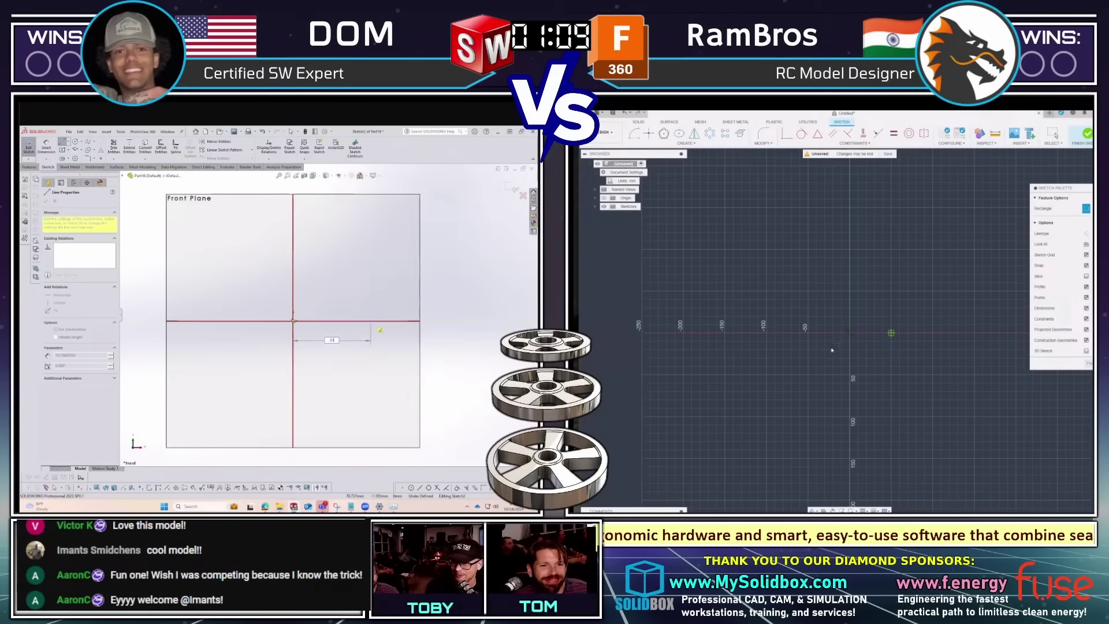
pyautogui.write('0')
pyautogui.press('Return')
# Add an 18 mm vertical line at the end of the 210 mm line.
pyautogui.press('Escape')
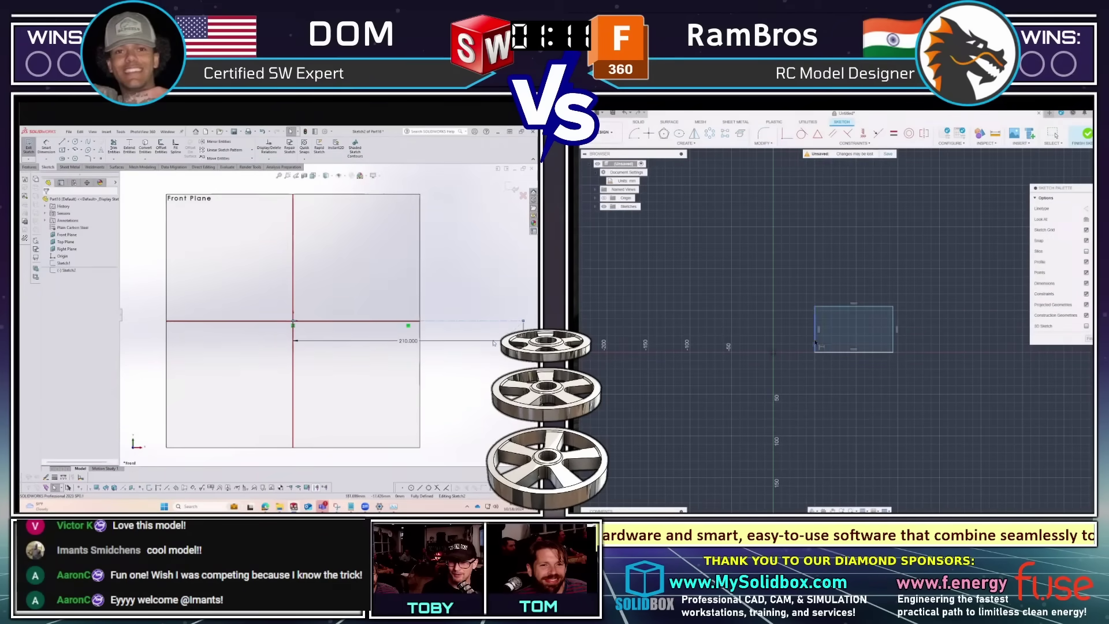
pyautogui.press('l')
pyautogui.click(523, 322)
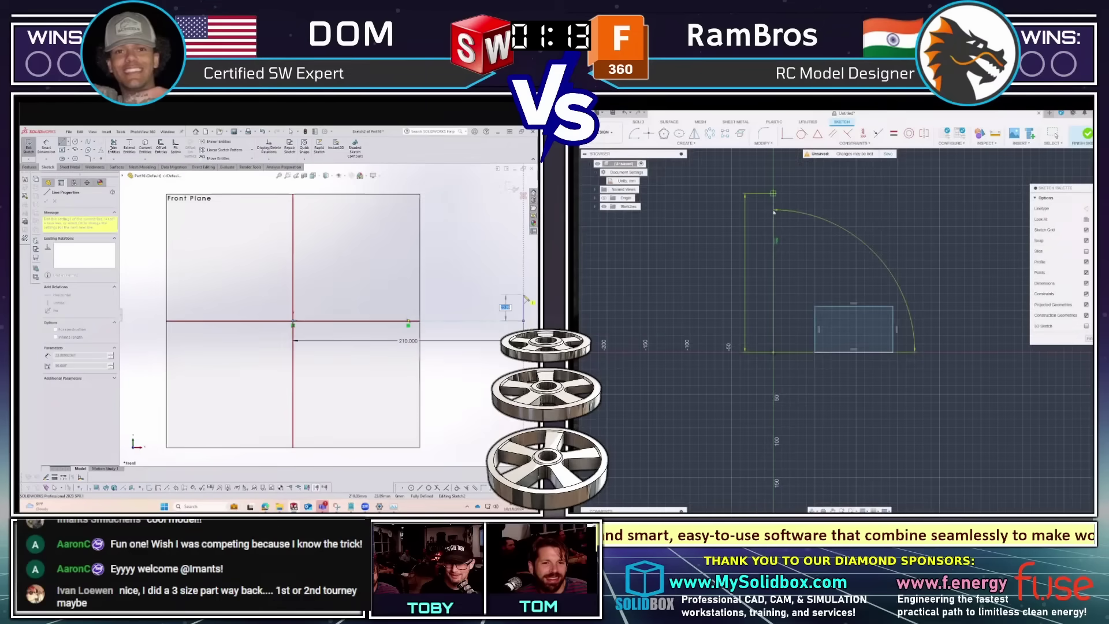
pyautogui.write('18')
pyautogui.hotkey('ctrl', 'z')
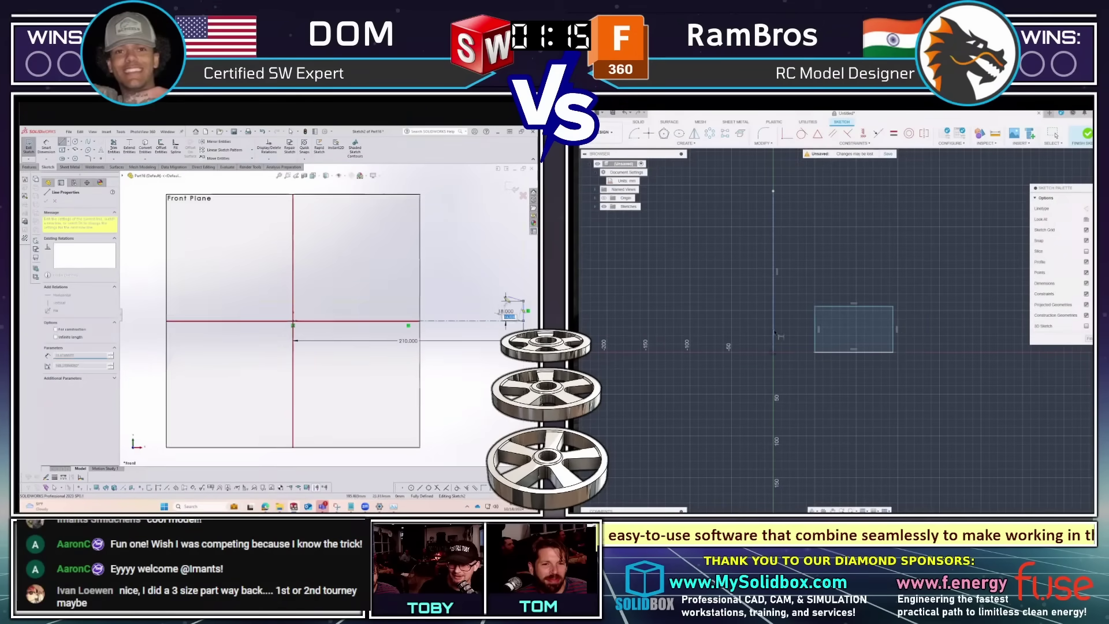
pyautogui.press('Return')
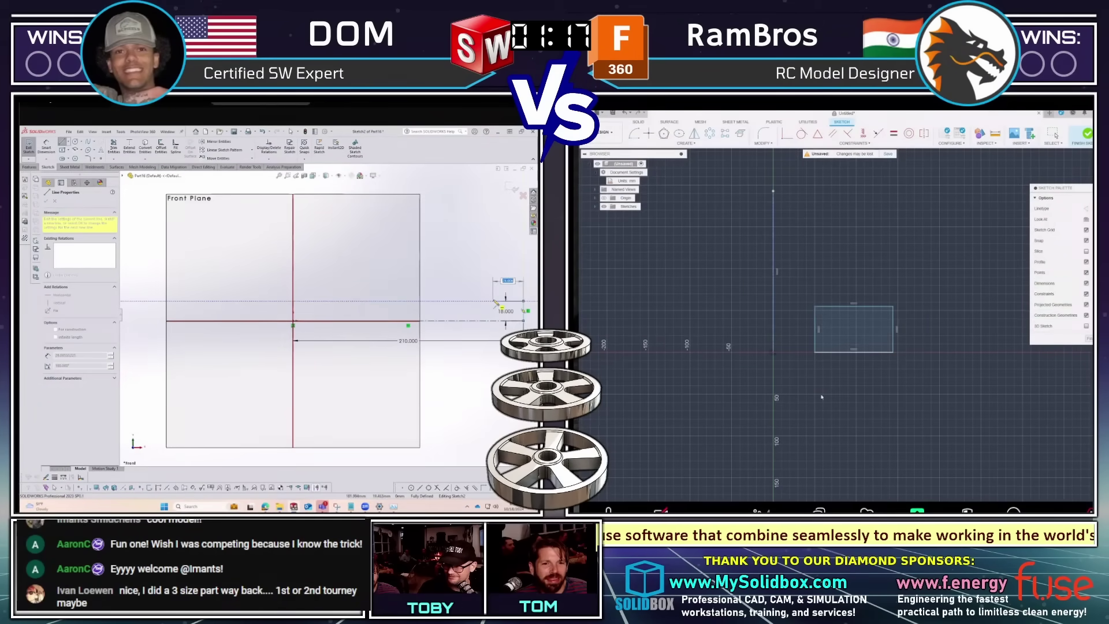
# Add 210 and 50 diameter dimensions and a height dimension beside the rectangle.
pyautogui.press('d')
pyautogui.click(831, 398)
pyautogui.write('210')
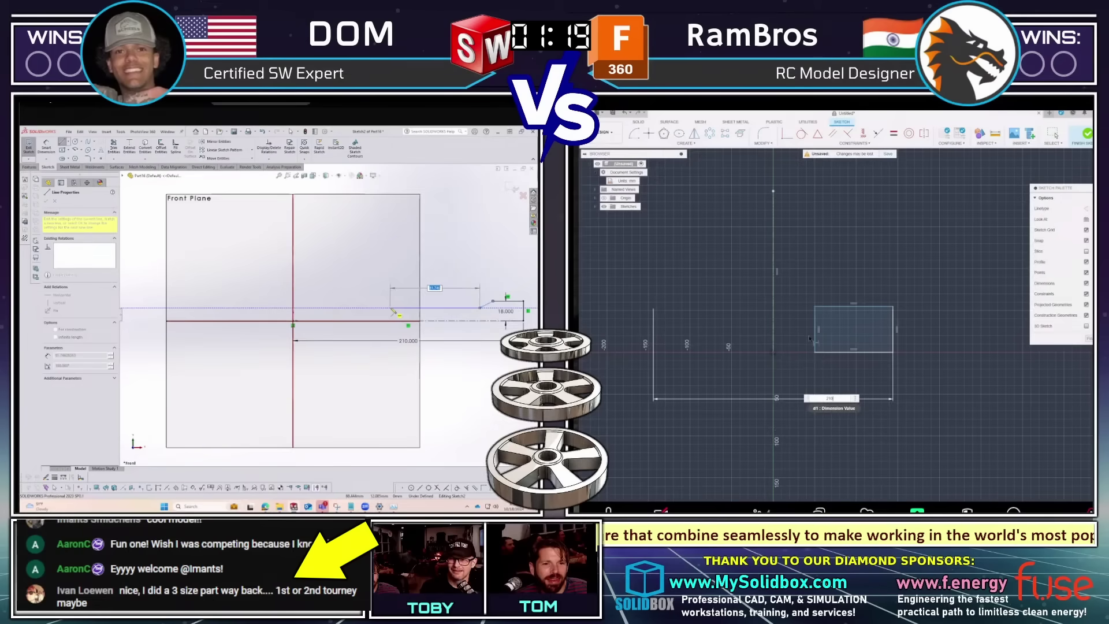
pyautogui.press('Return')
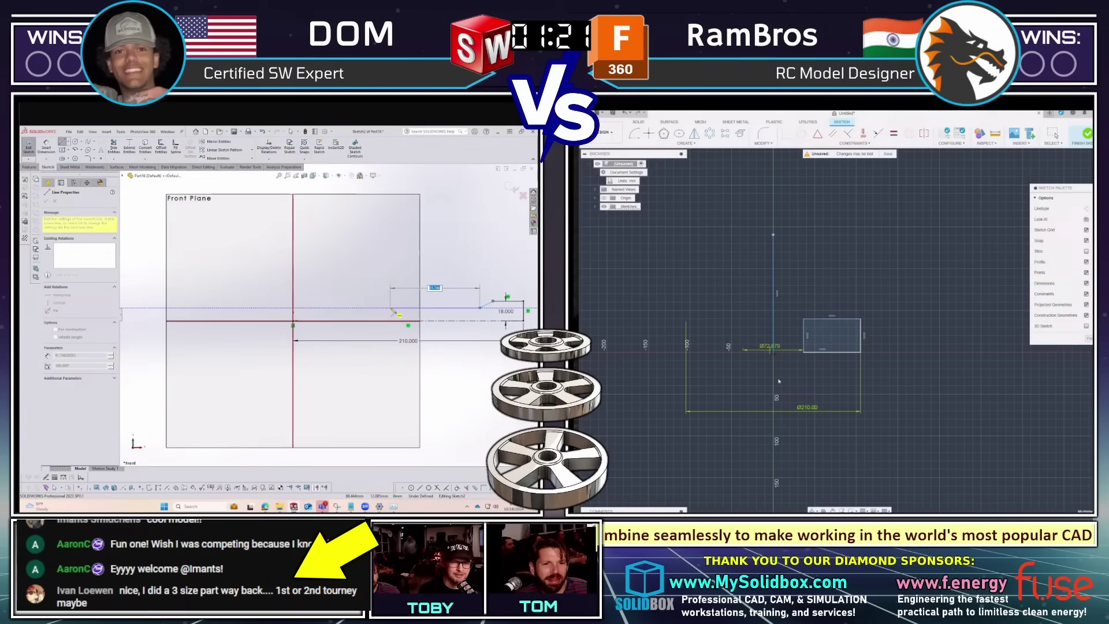
pyautogui.click(777, 382)
pyautogui.click(392, 310)
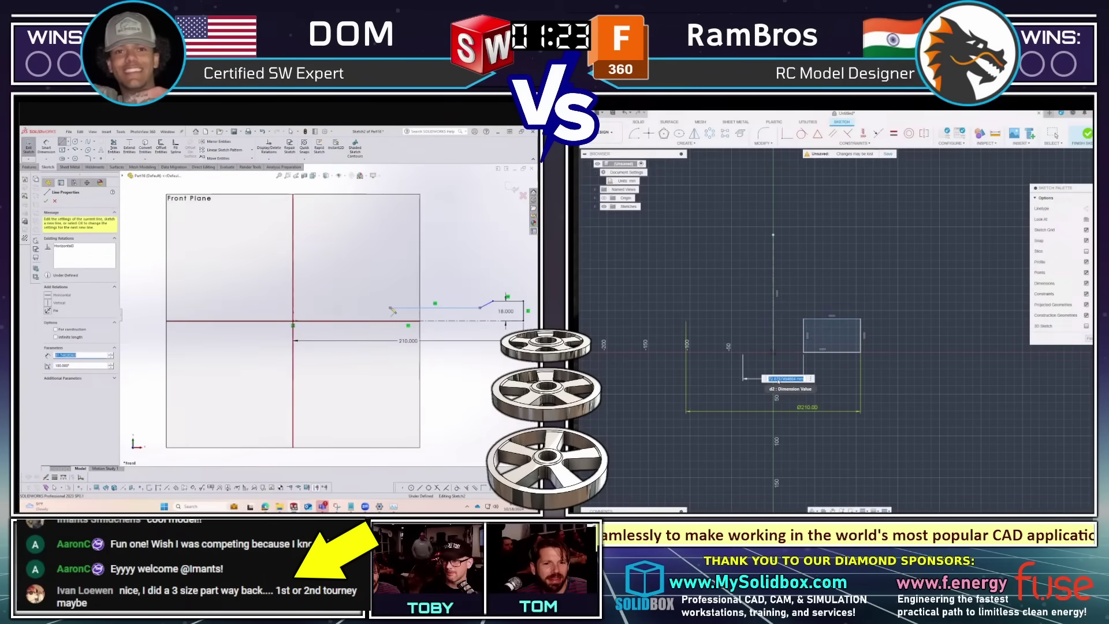
pyautogui.write('50')
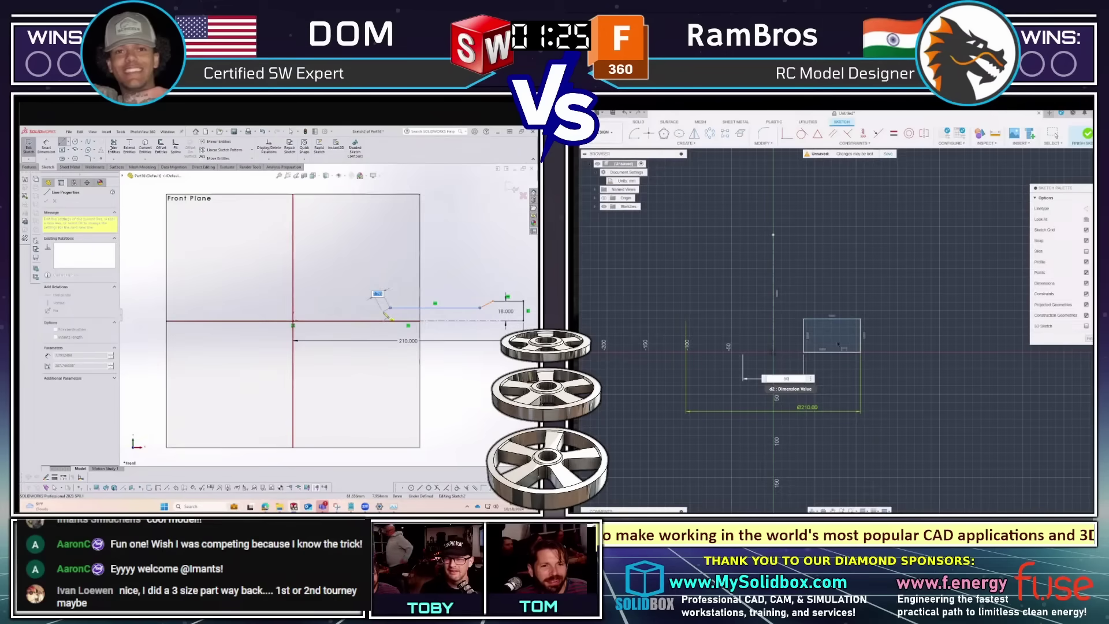
pyautogui.press('Return')
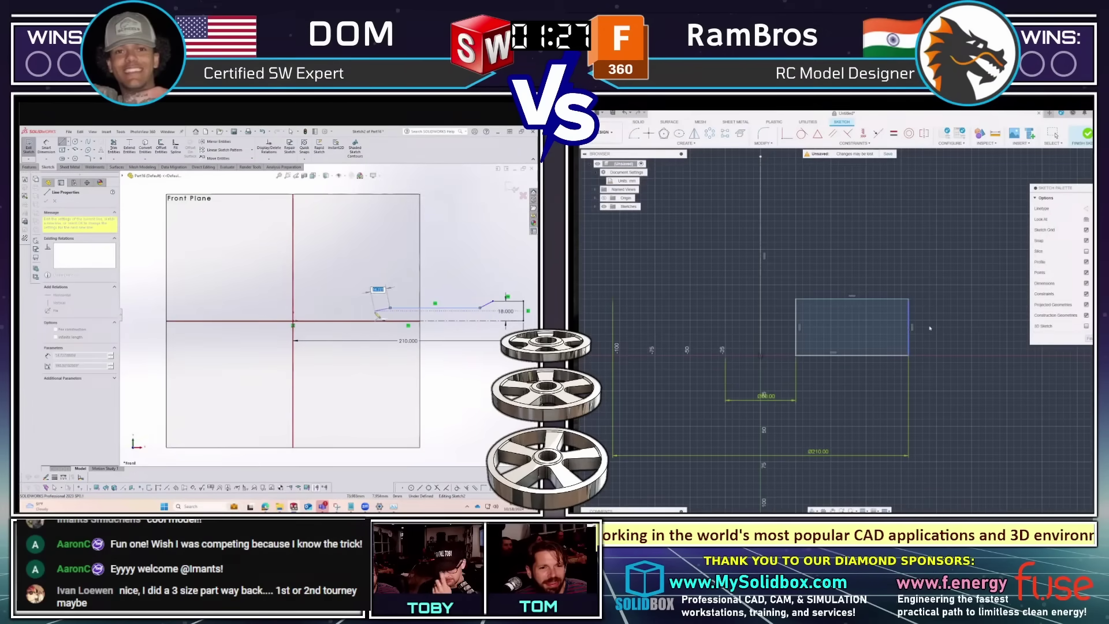
pyautogui.click(930, 328)
pyautogui.press('Escape')
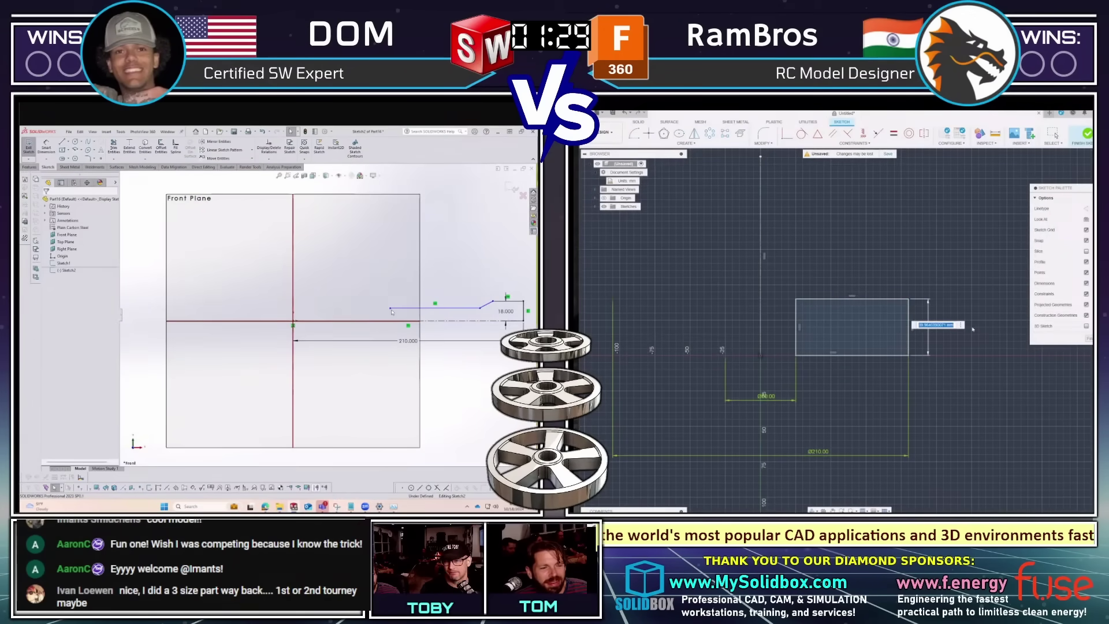
# Snap the line's left end onto the vertical axis and apply the 18 mm height dimension.
pyautogui.write('18')
pyautogui.moveTo(391, 309); pyautogui.dragTo(296, 308)
pyautogui.press('d')
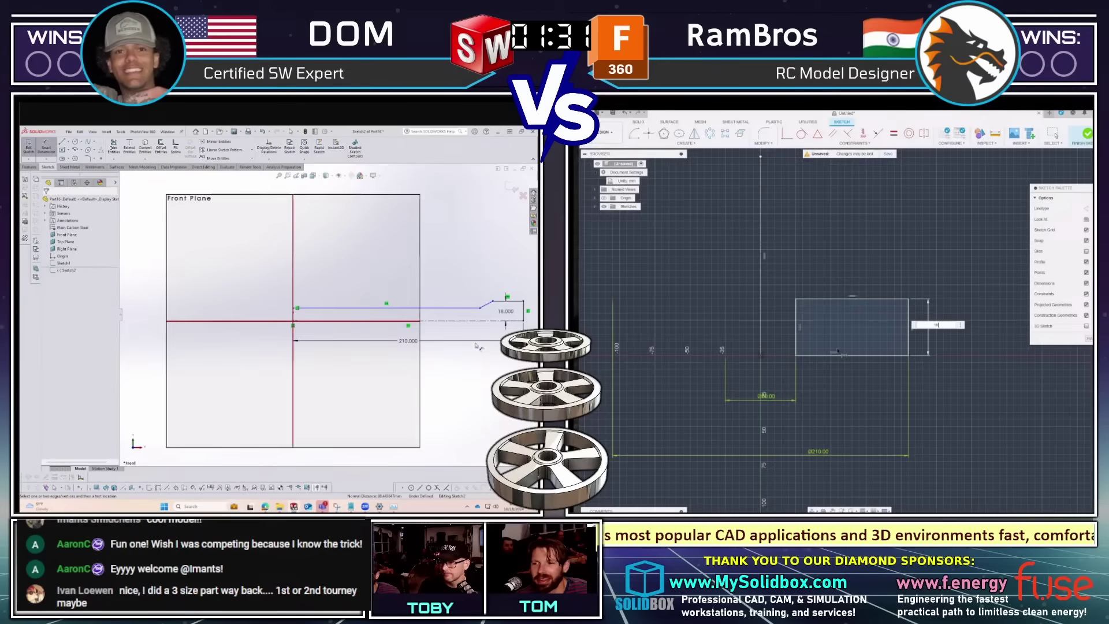
pyautogui.scroll(-1, 476, 345)
pyautogui.keyDown('ctrl'); pyautogui.moveTo(477, 346); pyautogui.dragTo(366, 293, button='middle'); pyautogui.keyUp('ctrl')
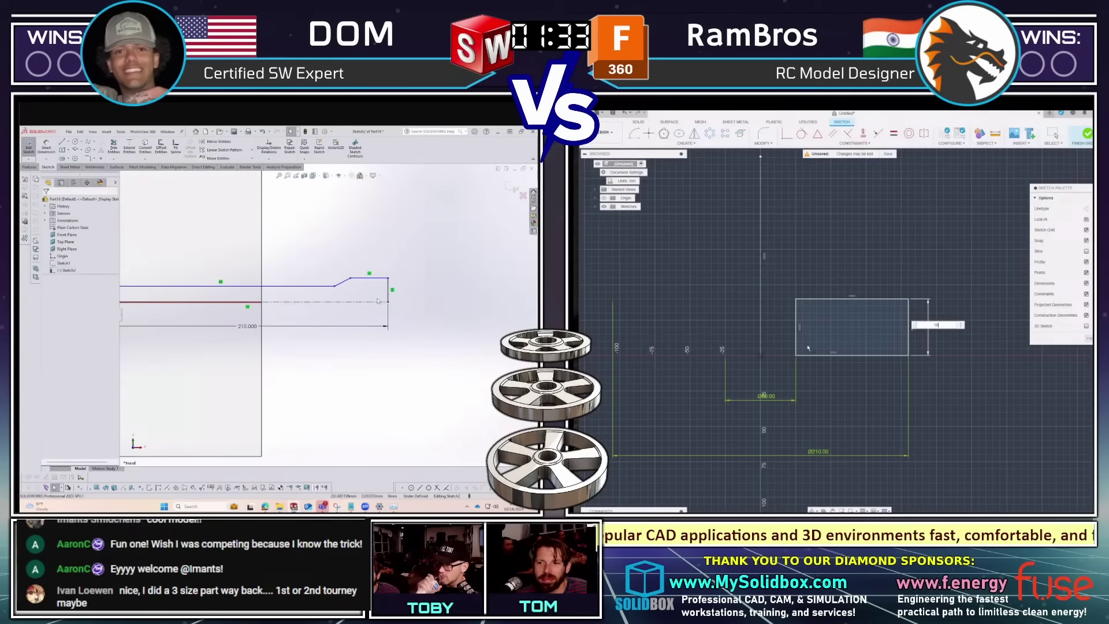
pyautogui.press('Return')
pyautogui.press('Escape')
pyautogui.scroll(3, 379, 282)
# Mirror the five profile lines about the centreline.
pyautogui.moveTo(388, 269); pyautogui.dragTo(204, 341)
pyautogui.scroll(2, 328, 308)
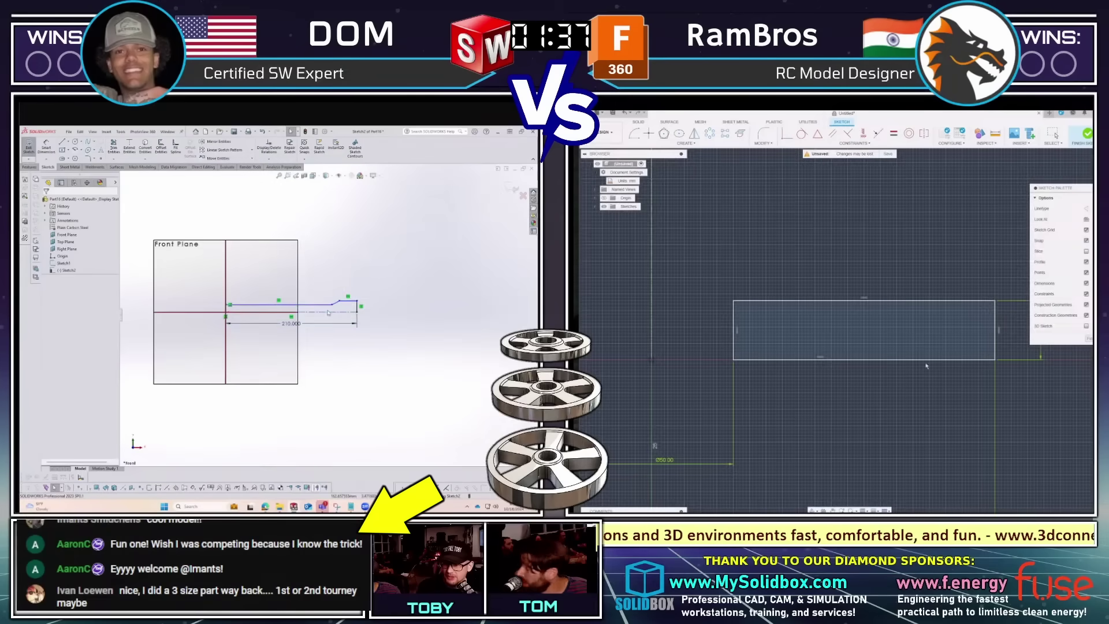
pyautogui.moveTo(386, 288); pyautogui.dragTo(205, 339)
pyautogui.click(203, 313)
pyautogui.scroll(3, 333, 307)
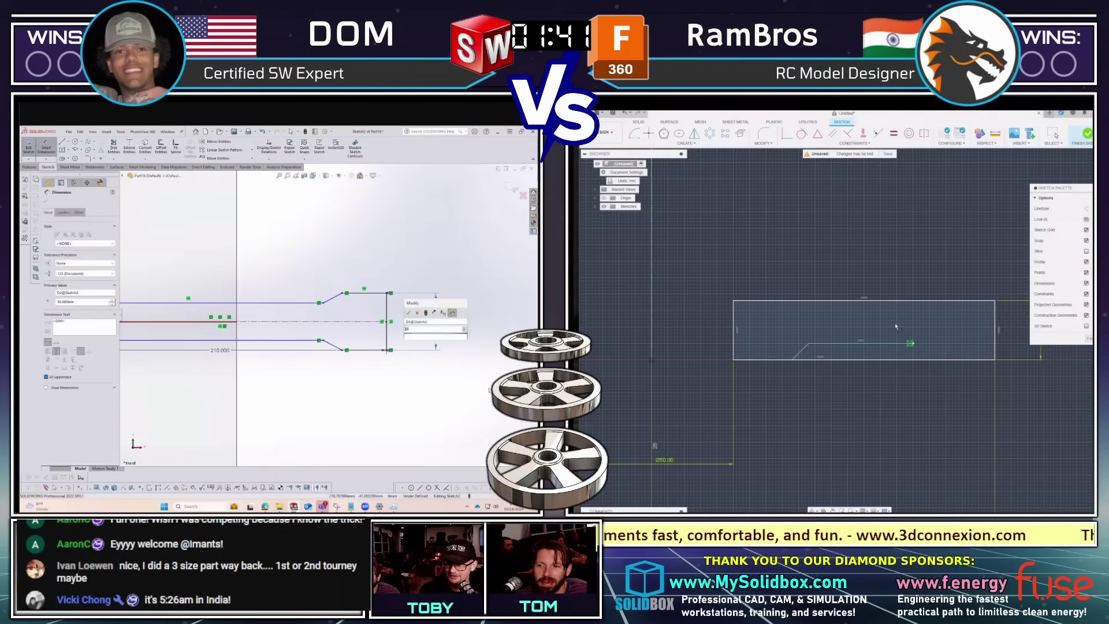
pyautogui.scroll(2, 440, 334)
pyautogui.scroll(-3, 326, 314)
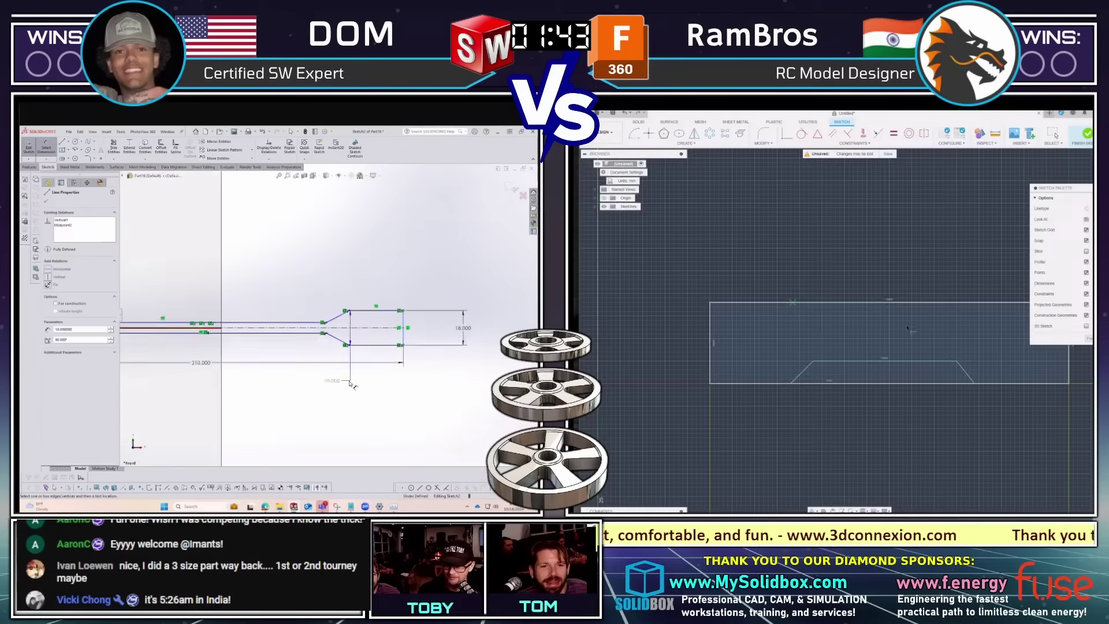
# Change the 210 mm length dimension to 105 mm.
pyautogui.click(248, 347)
pyautogui.scroll(-2, 252, 371)
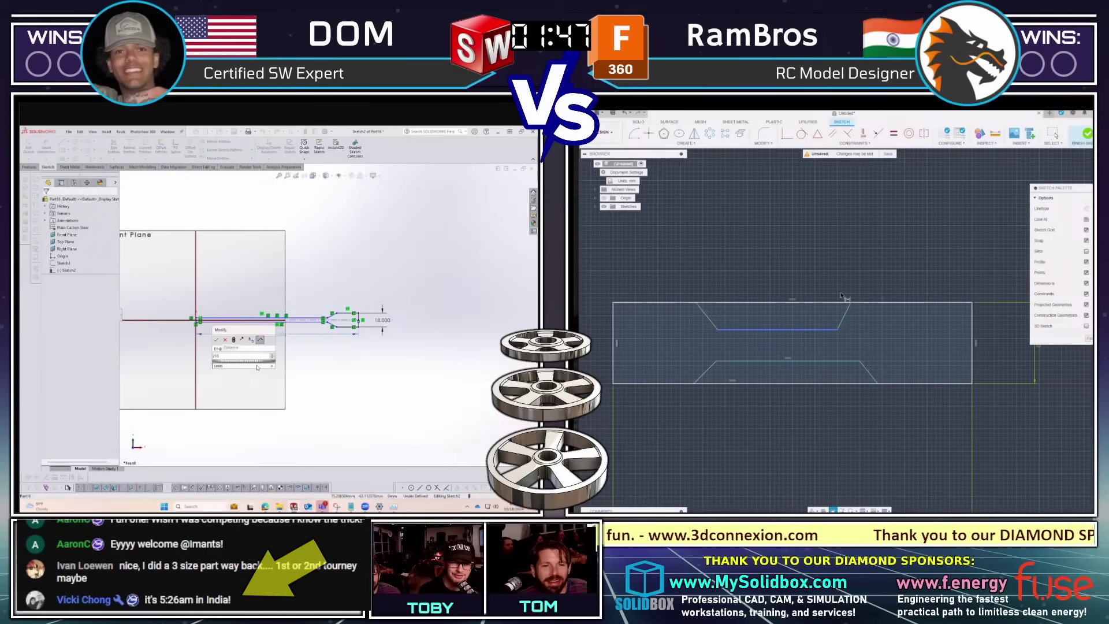
pyautogui.write('105')
pyautogui.press('Return')
pyautogui.scroll(-5, 259, 317)
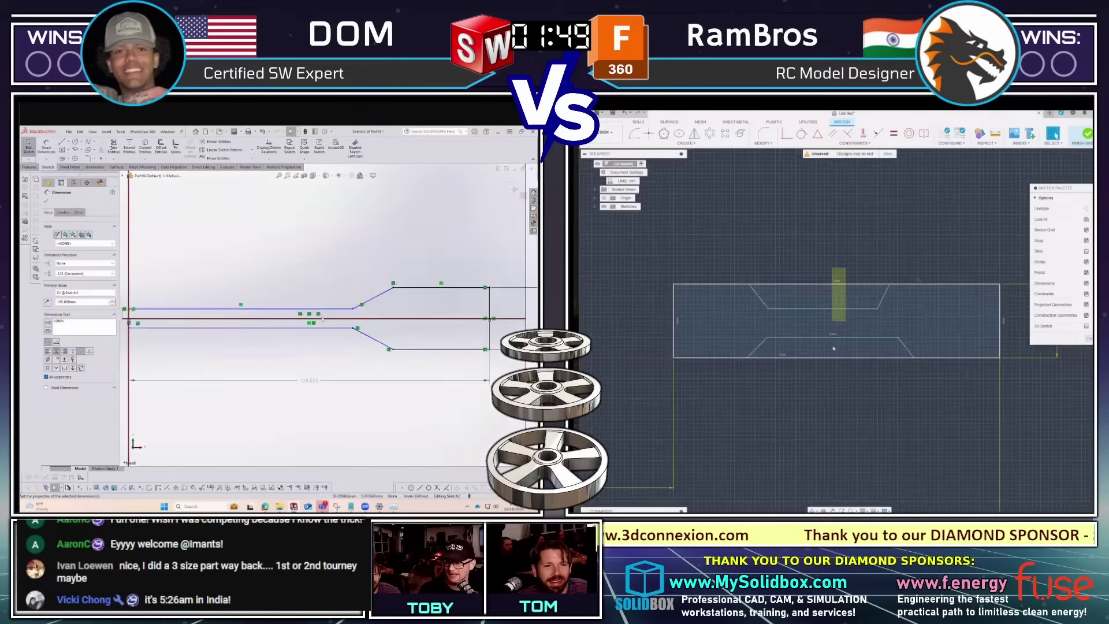
pyautogui.scroll(-3, 393, 315)
# Dimension the upper angled line at 45° to the horizontal line.
pyautogui.click(408, 307)
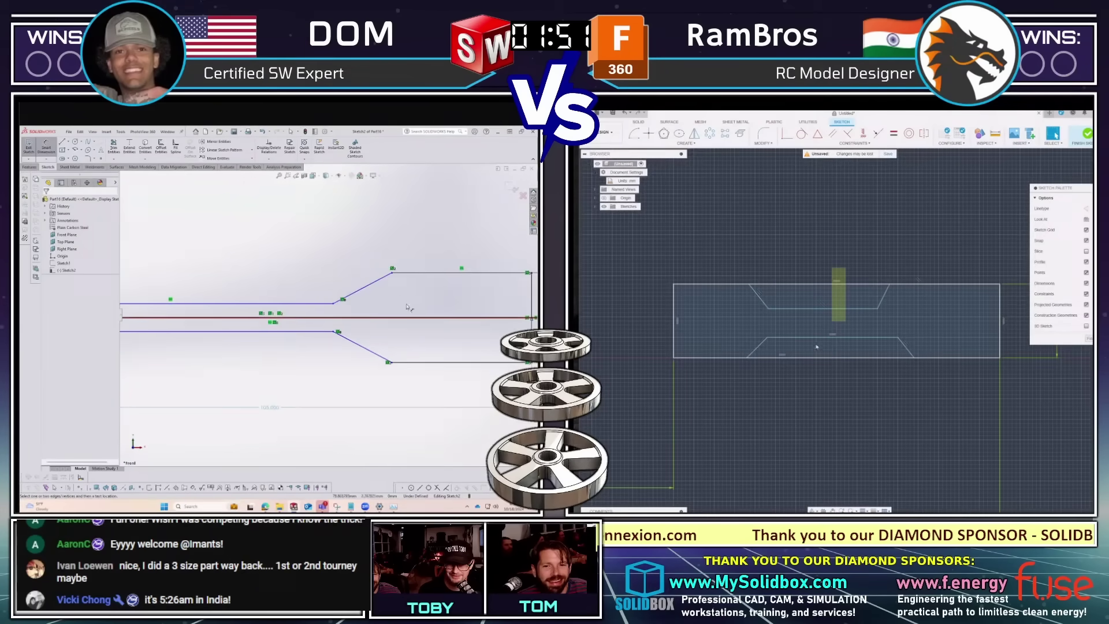
pyautogui.click(372, 288)
pyautogui.click(346, 316)
pyautogui.click(332, 288)
pyautogui.write('45')
pyautogui.press('Return')
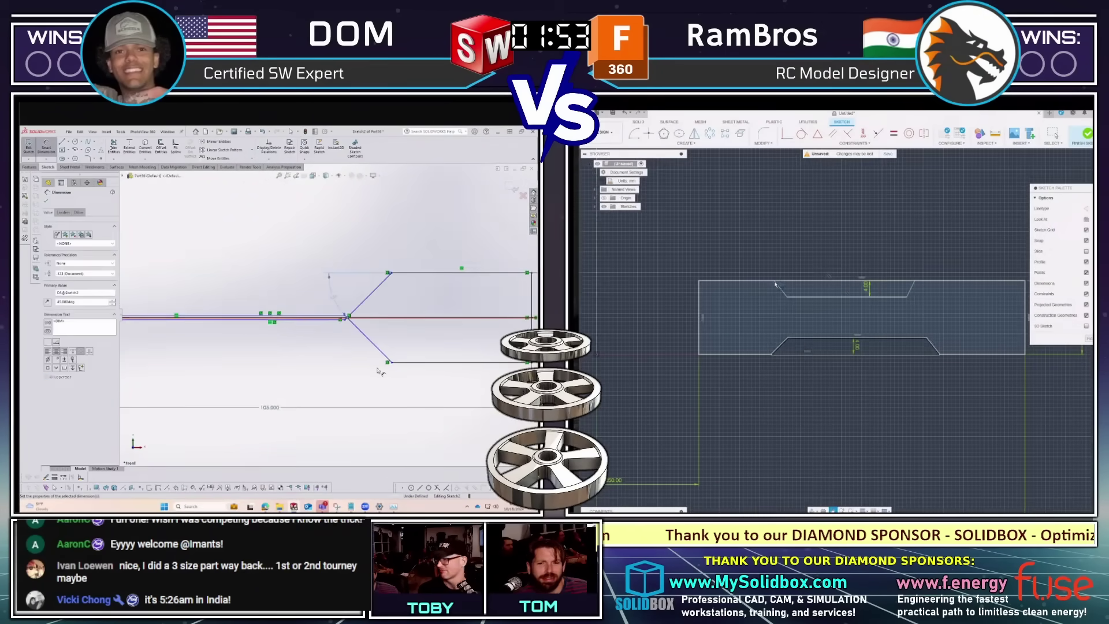
pyautogui.scroll(-6, 352, 317)
# Place a distance dimension between the upper and lower horizontal lines.
pyautogui.click(306, 269)
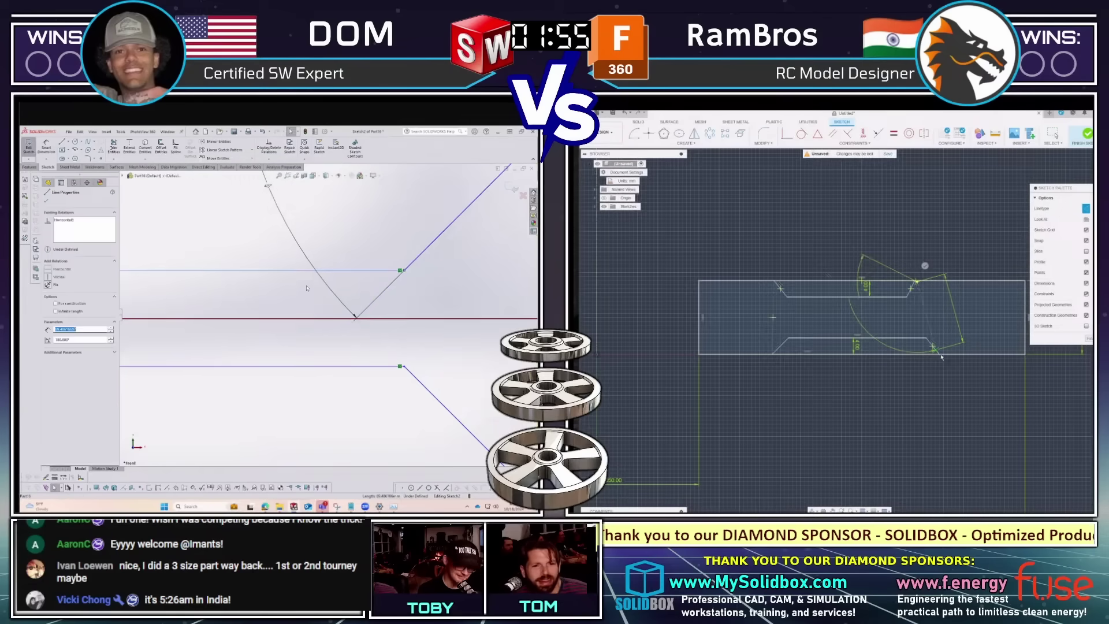
pyautogui.press('d')
pyautogui.click(292, 366)
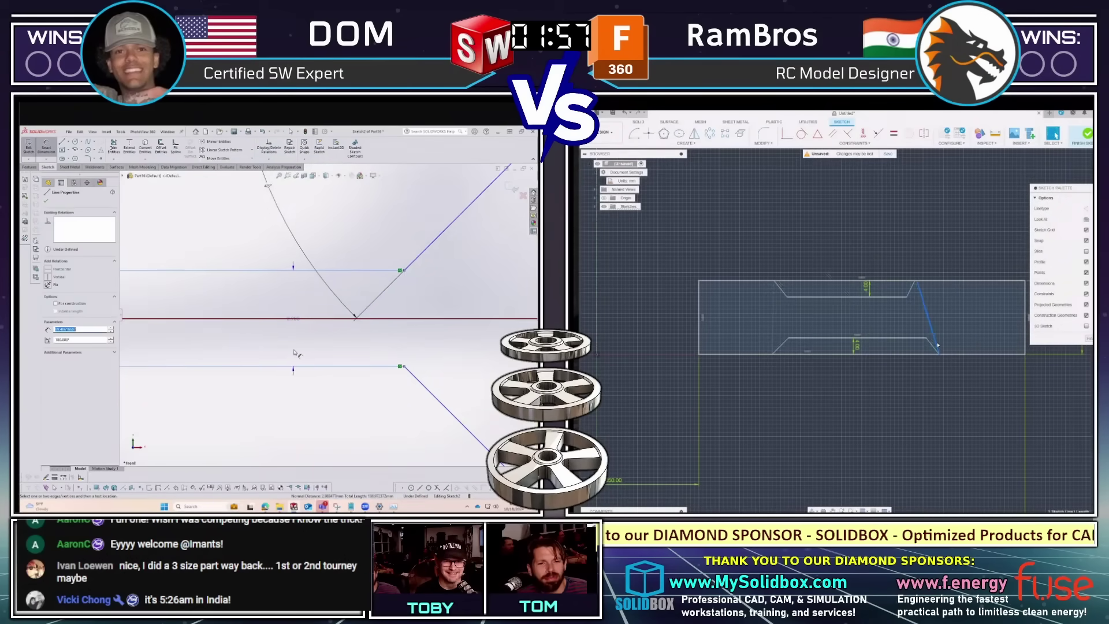
pyautogui.click(293, 318)
pyautogui.scroll(4, 326, 314)
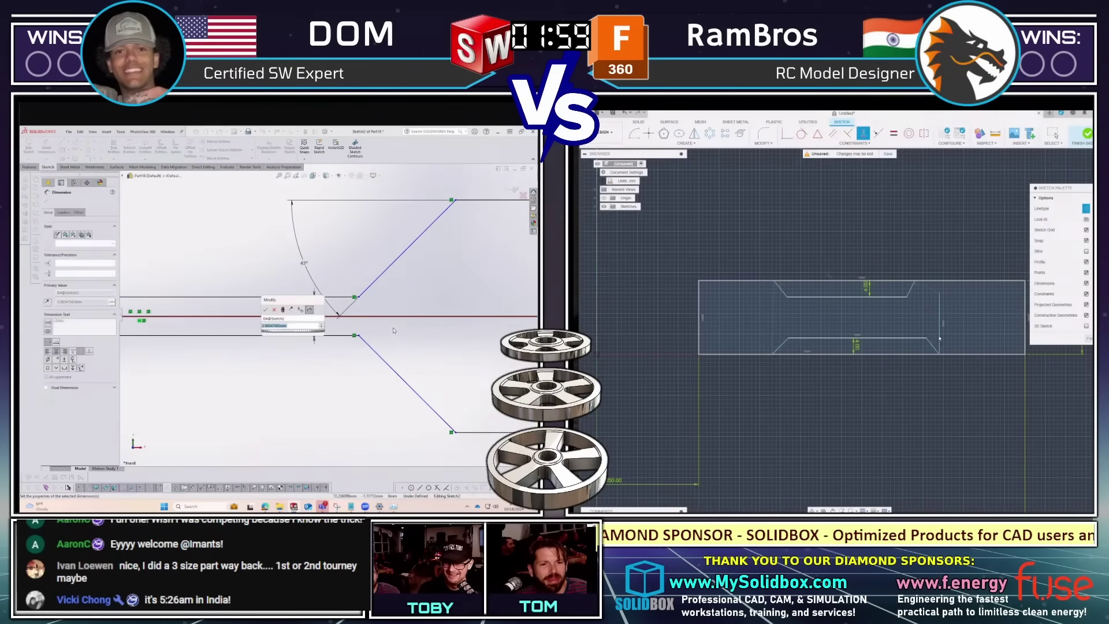
pyautogui.press('Escape')
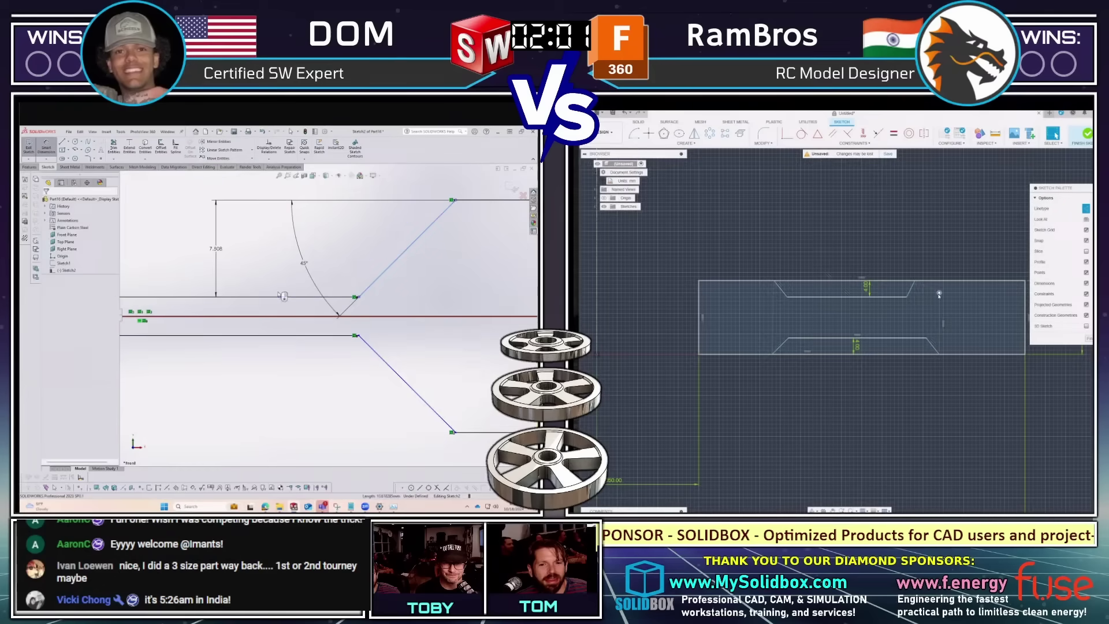
# Set the gap between the two horizontal lines to 4 mm.
pyautogui.click(220, 259)
pyautogui.write('4')
pyautogui.press('Return')
pyautogui.scroll(-2, 369, 253)
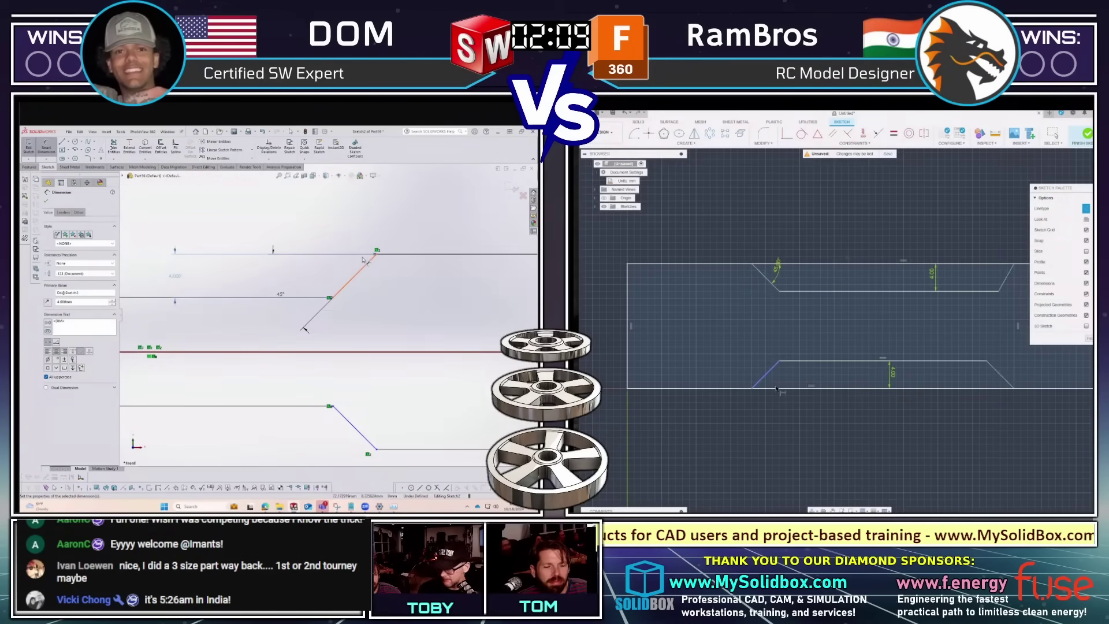
pyautogui.scroll(5, 194, 334)
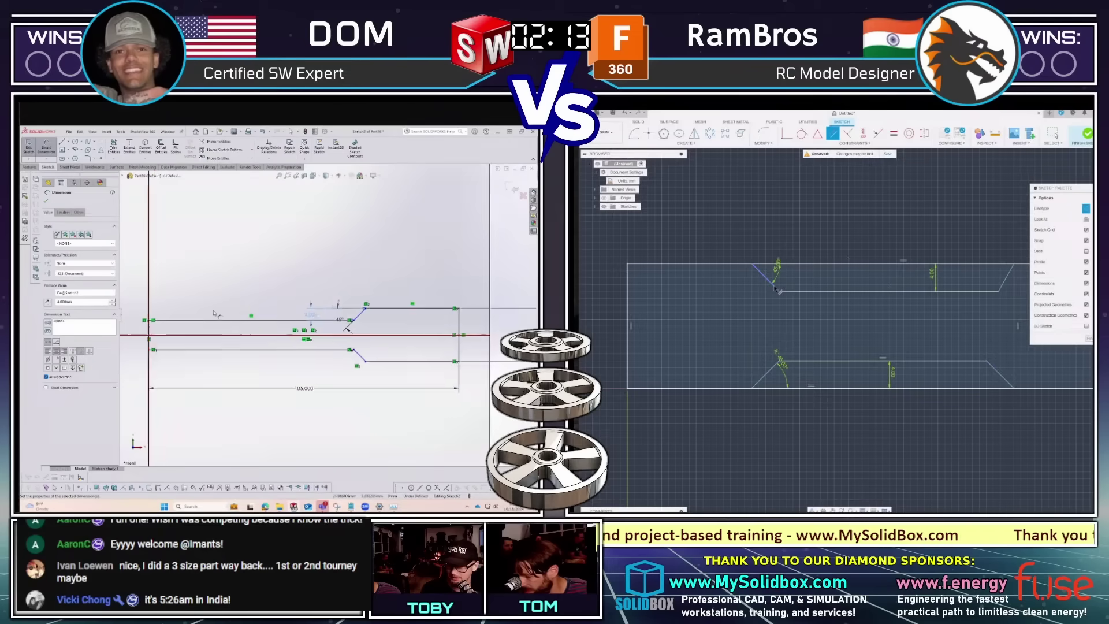
pyautogui.scroll(-2, 214, 316)
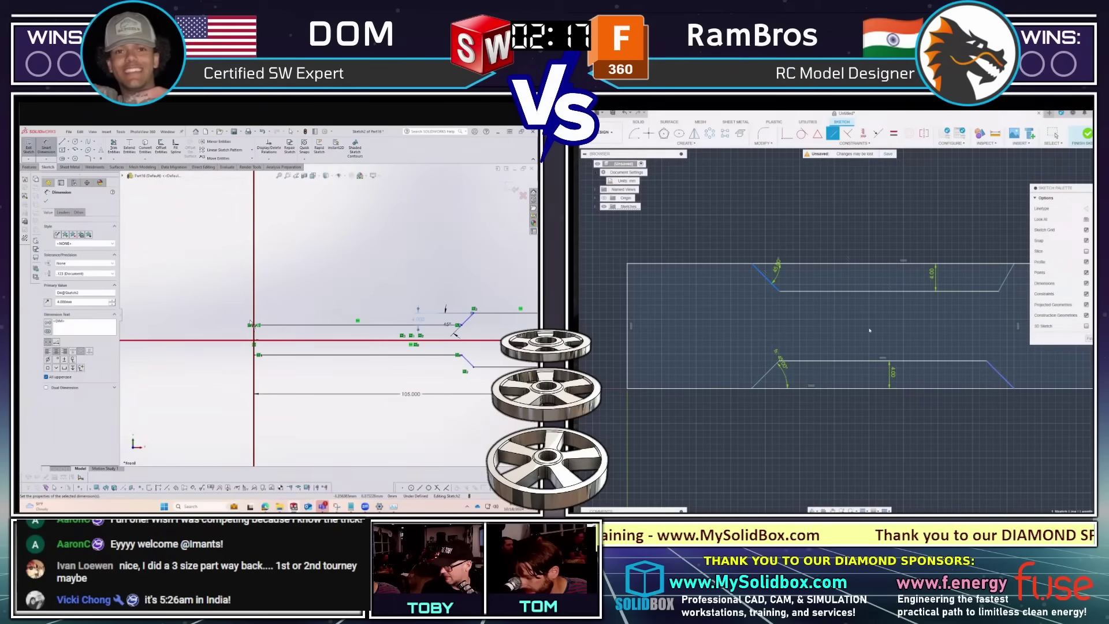
pyautogui.scroll(-3, 300, 343)
# Draw the bevelled step's rising, flat and slanted lines at the left of the profile.
pyautogui.press('l')
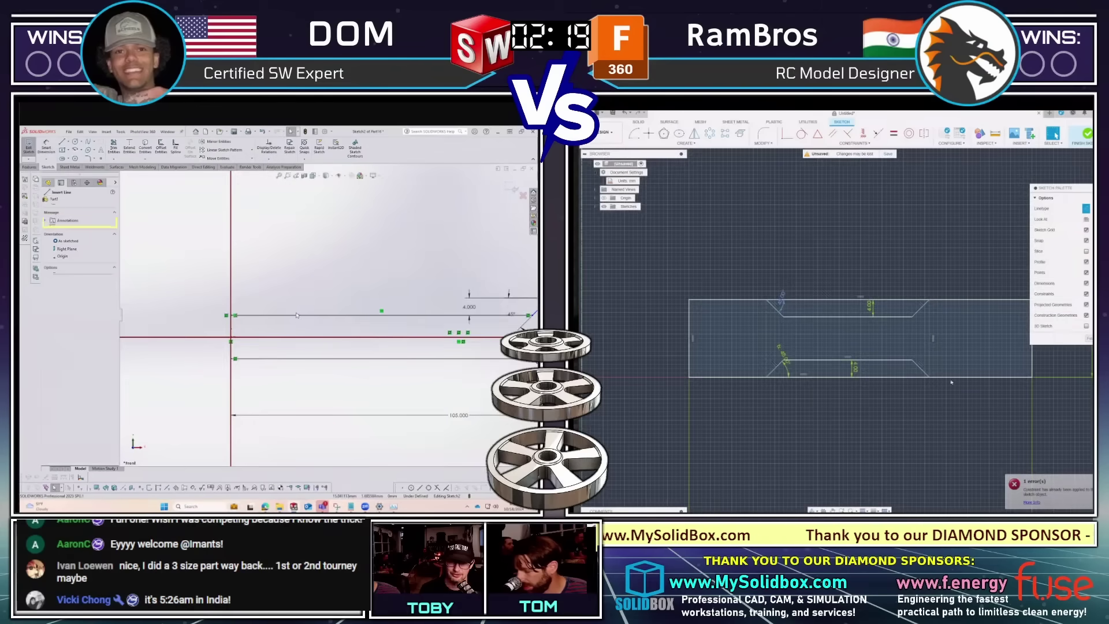
pyautogui.click(316, 312)
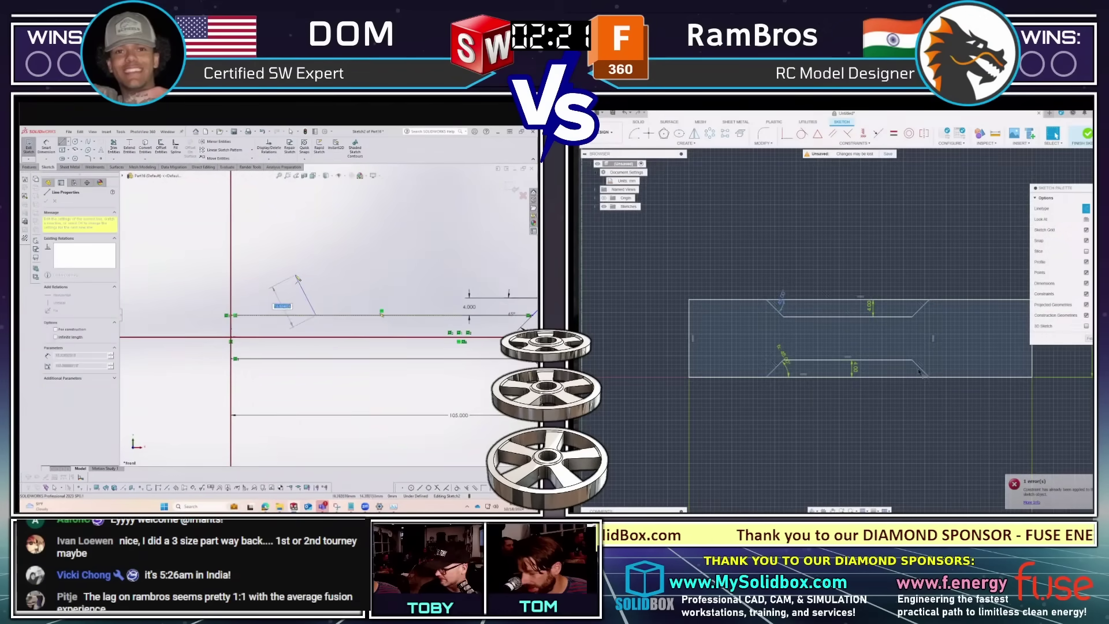
pyautogui.click(294, 275)
pyautogui.click(268, 276)
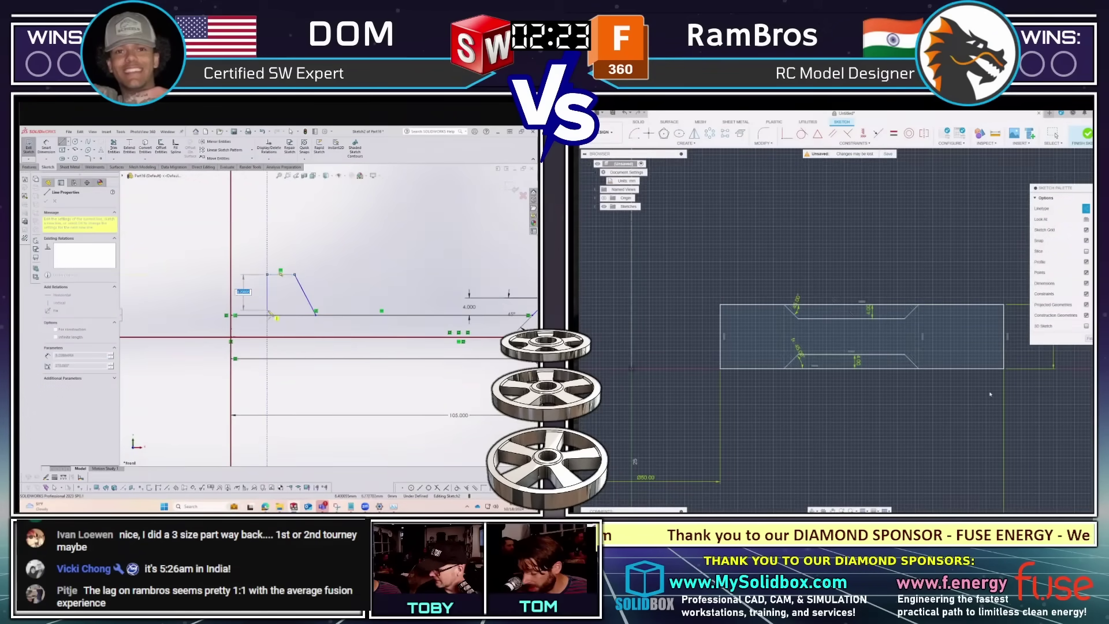
pyautogui.doubleClick(267, 312)
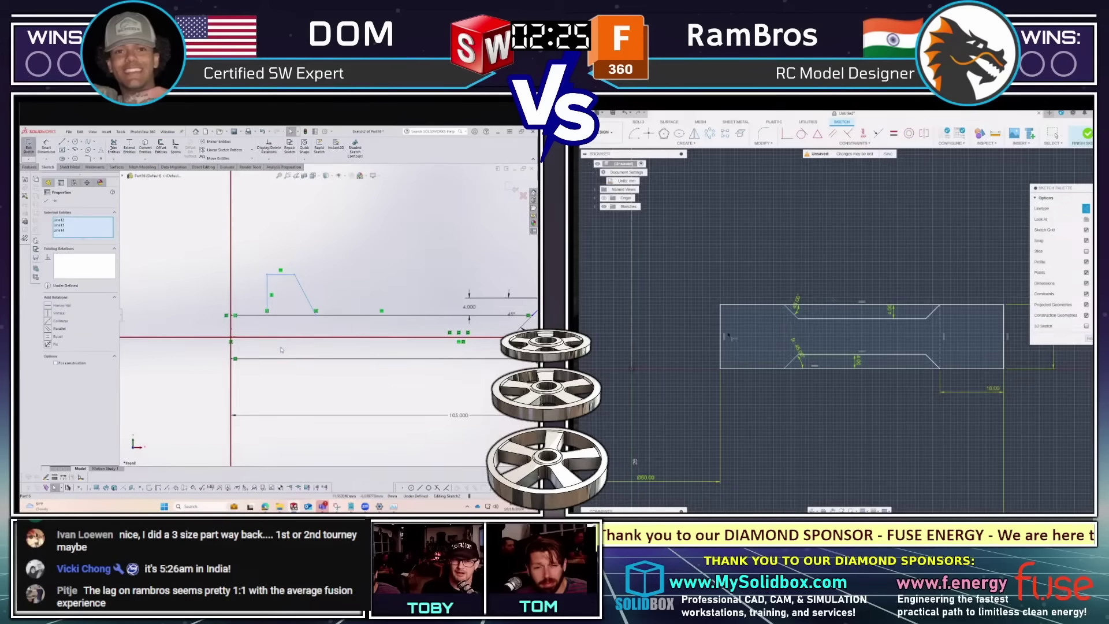
pyautogui.press('Escape')
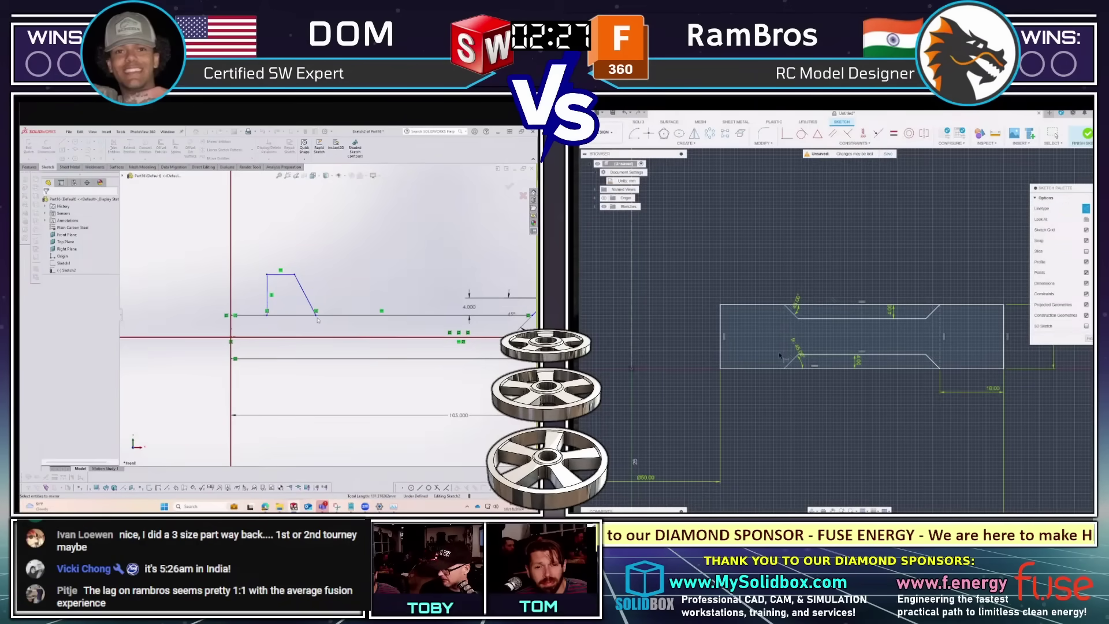
# Mirror the three step lines across the centreline.
pyautogui.moveTo(254, 288); pyautogui.dragTo(265, 334)
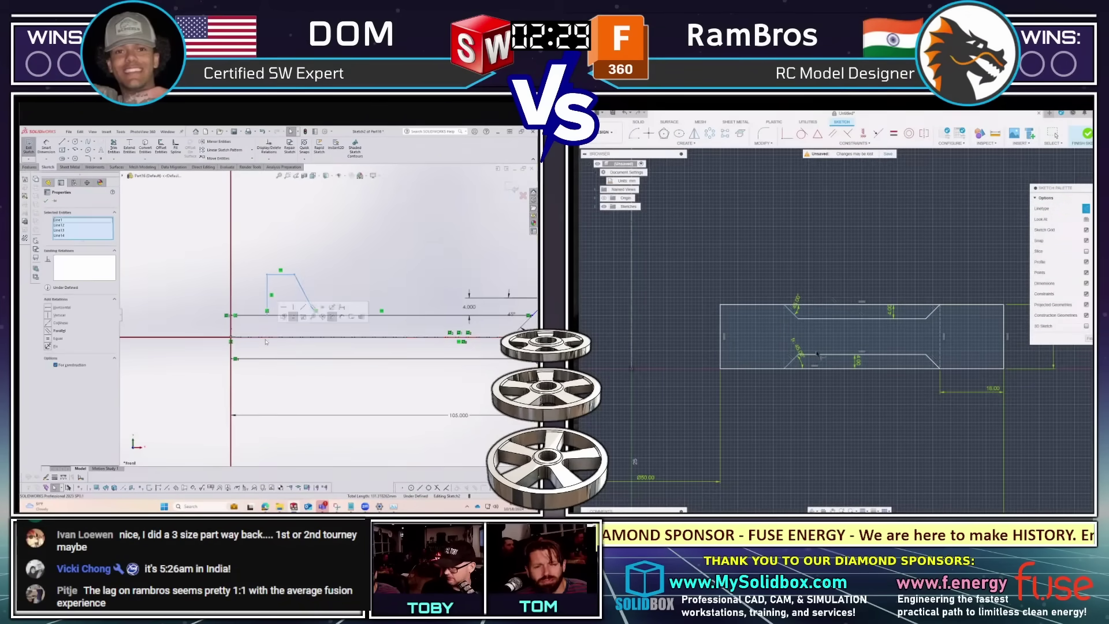
pyautogui.click(202, 140)
pyautogui.click(265, 336)
# Dimension the step's slanted line at 45° to the horizontal line.
pyautogui.click(46, 144)
pyautogui.click(309, 301)
pyautogui.press('Escape')
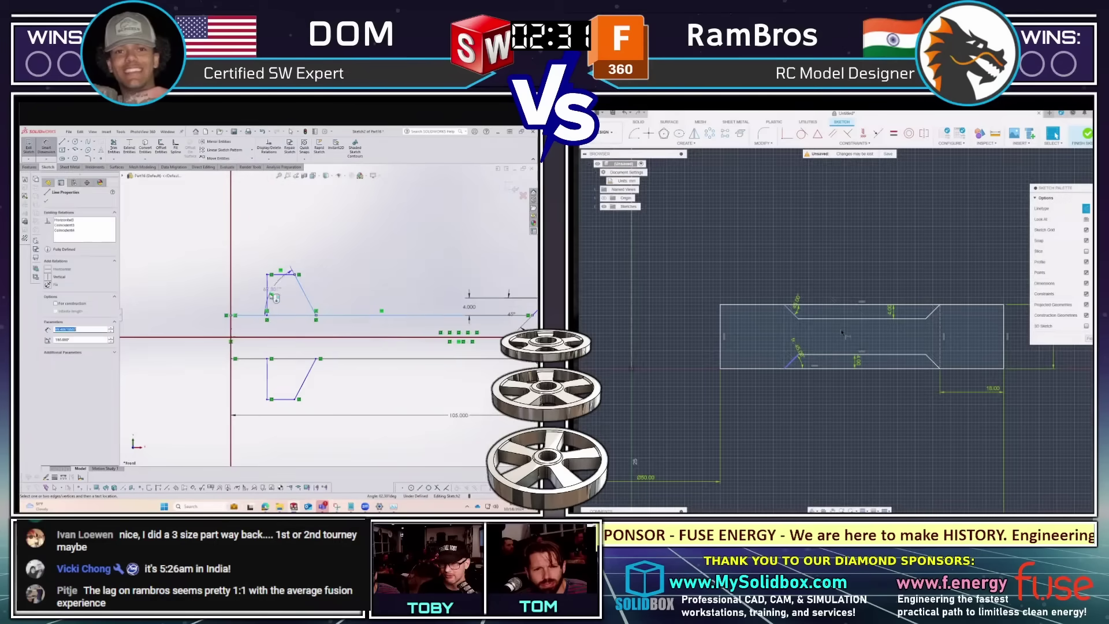
pyautogui.click(316, 314)
pyautogui.click(291, 263)
pyautogui.moveTo(688, 319); pyautogui.dragTo(734, 284, button='middle')
pyautogui.click(285, 302)
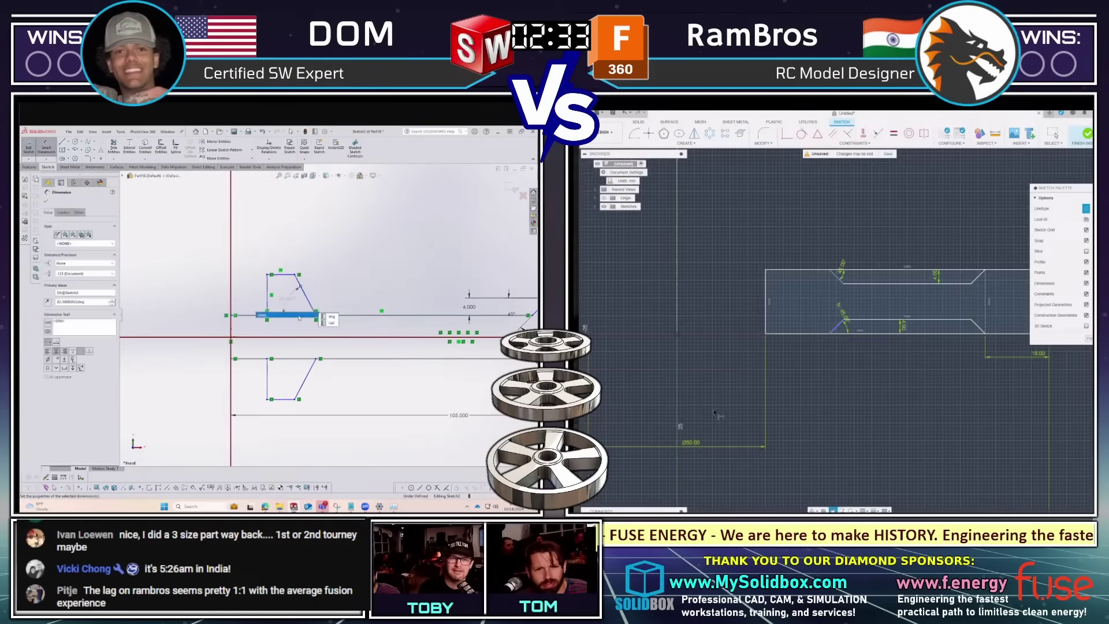
pyautogui.scroll(-4, 280, 289)
pyautogui.press('Escape')
pyautogui.scroll(3, 346, 300)
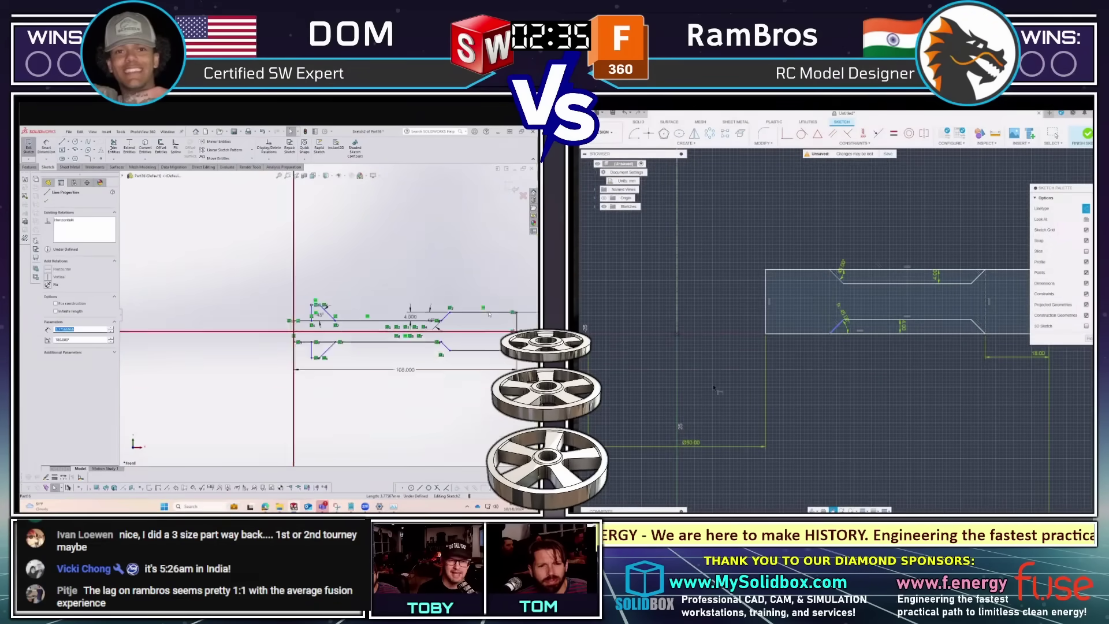
# Apply the Ø75 diameter dimension and finish the Fusion 360 sketch.
pyautogui.click(415, 319)
pyautogui.press('Escape')
pyautogui.write('75')
pyautogui.press('Return')
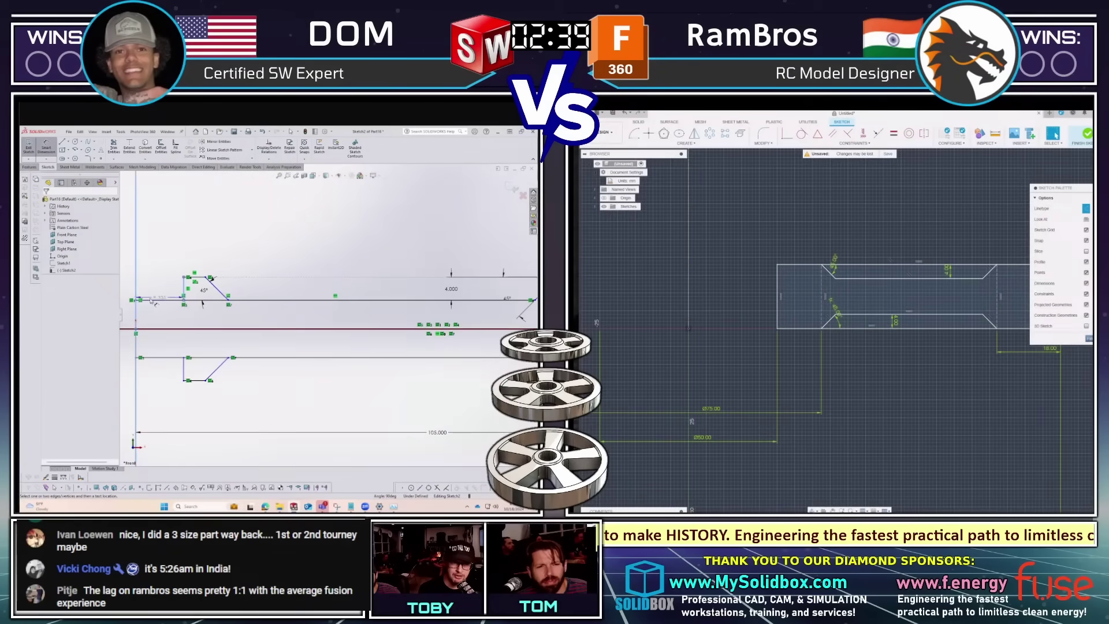
pyautogui.scroll(3, 202, 304)
pyautogui.click(1086, 134)
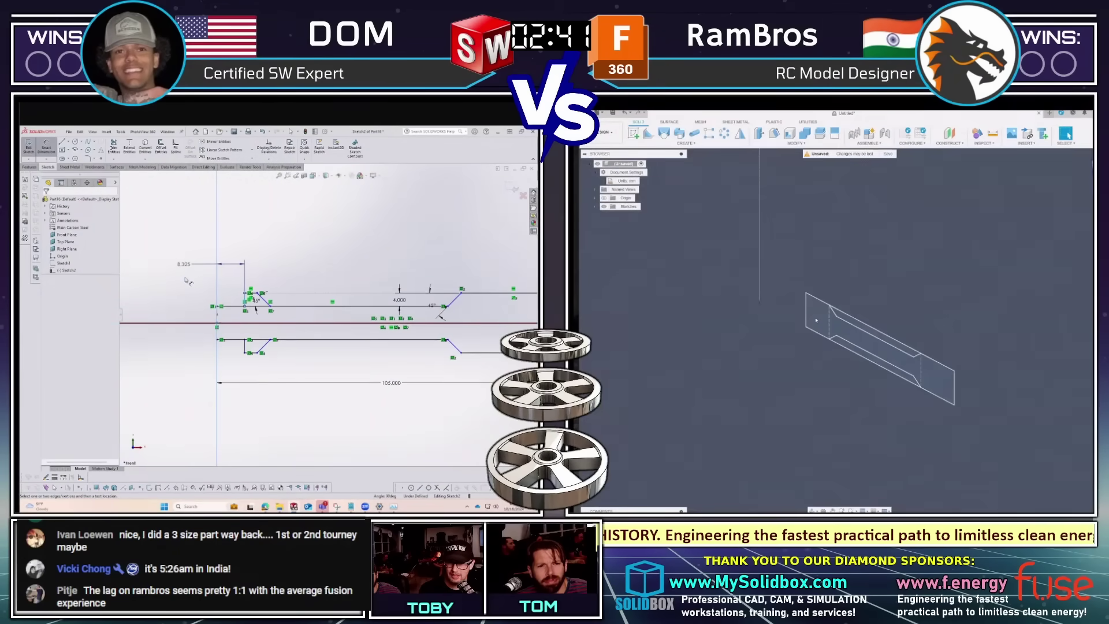
# Accept the step's 8.325 mm horizontal offset dimension.
pyautogui.click(188, 281)
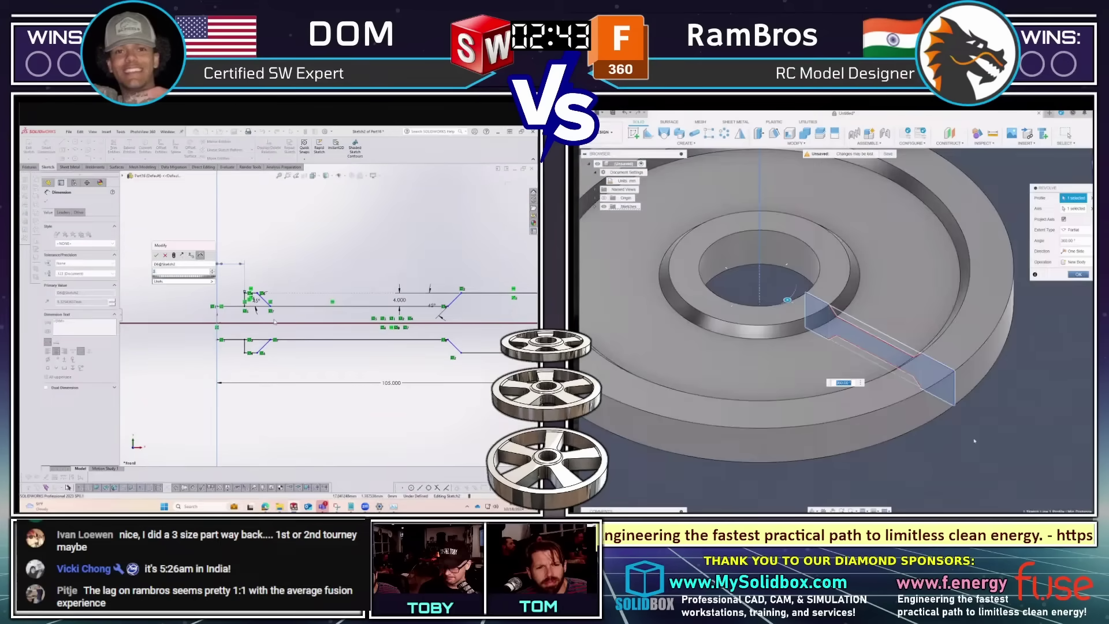
pyautogui.press('Return')
pyautogui.press('Return')
pyautogui.press('l')
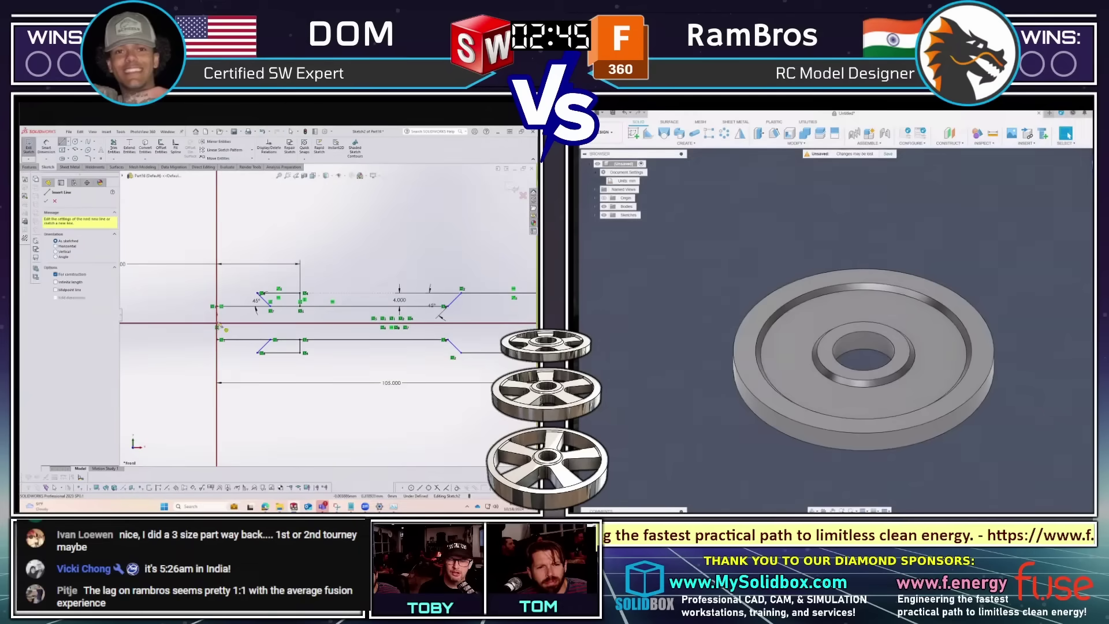
pyautogui.press('Escape')
# Drag the step's corner point outward to reshape the bevel.
pyautogui.click(217, 326)
pyautogui.keyDown('shift'); pyautogui.moveTo(862, 335); pyautogui.dragTo(862, 360, button='middle'); pyautogui.keyUp('shift')
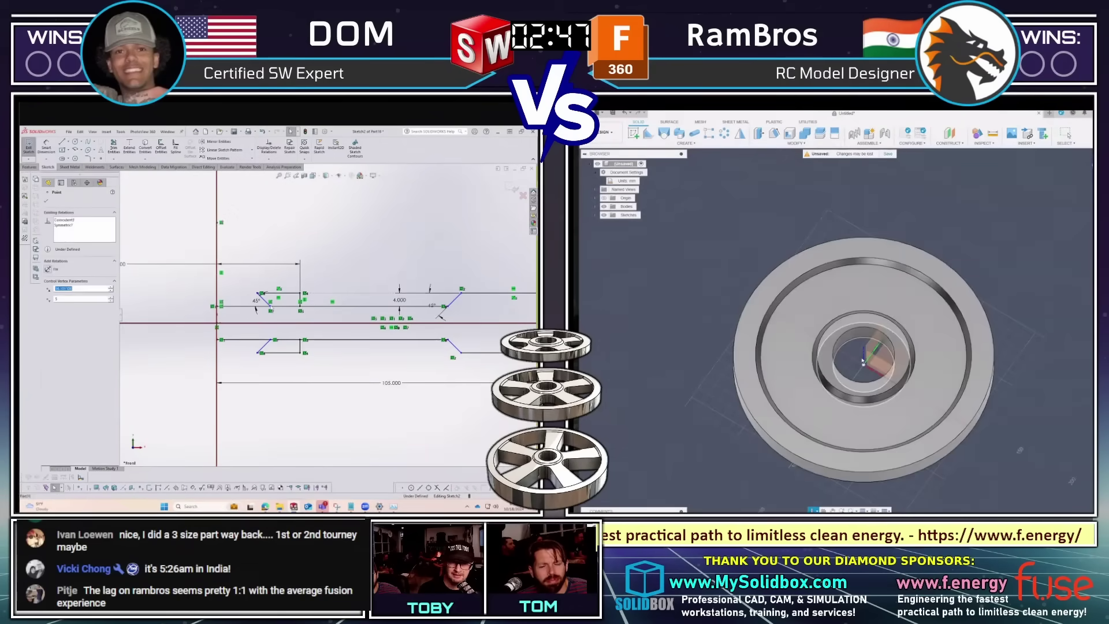
pyautogui.click(864, 361)
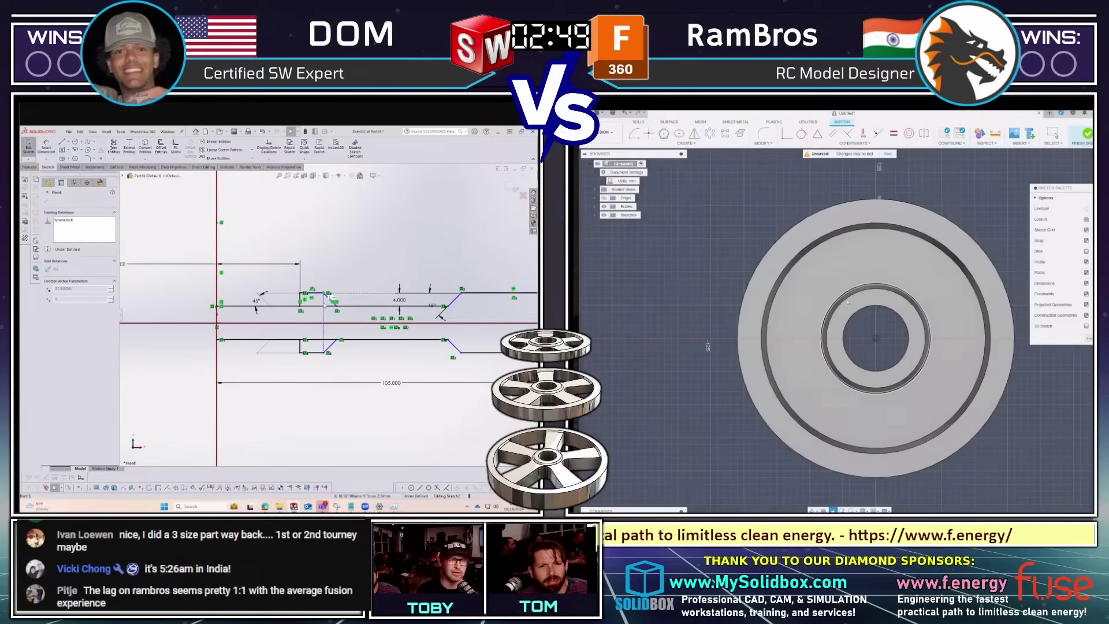
pyautogui.moveTo(330, 296); pyautogui.dragTo(326, 327)
pyautogui.scroll(-4, 324, 325)
pyautogui.click(350, 335)
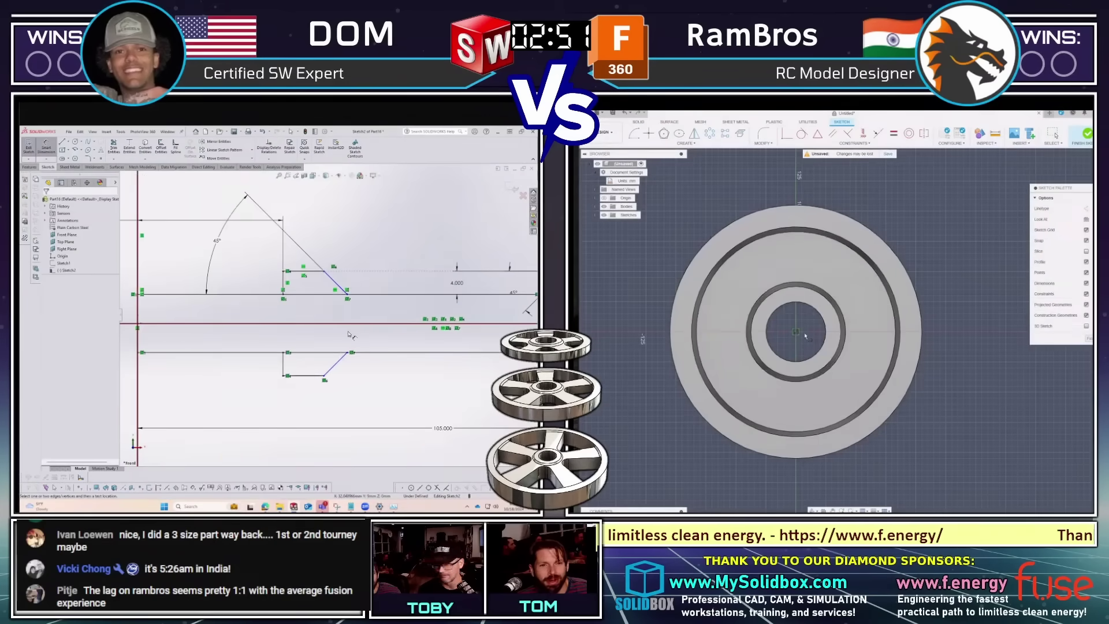
pyautogui.scroll(-2, 358, 321)
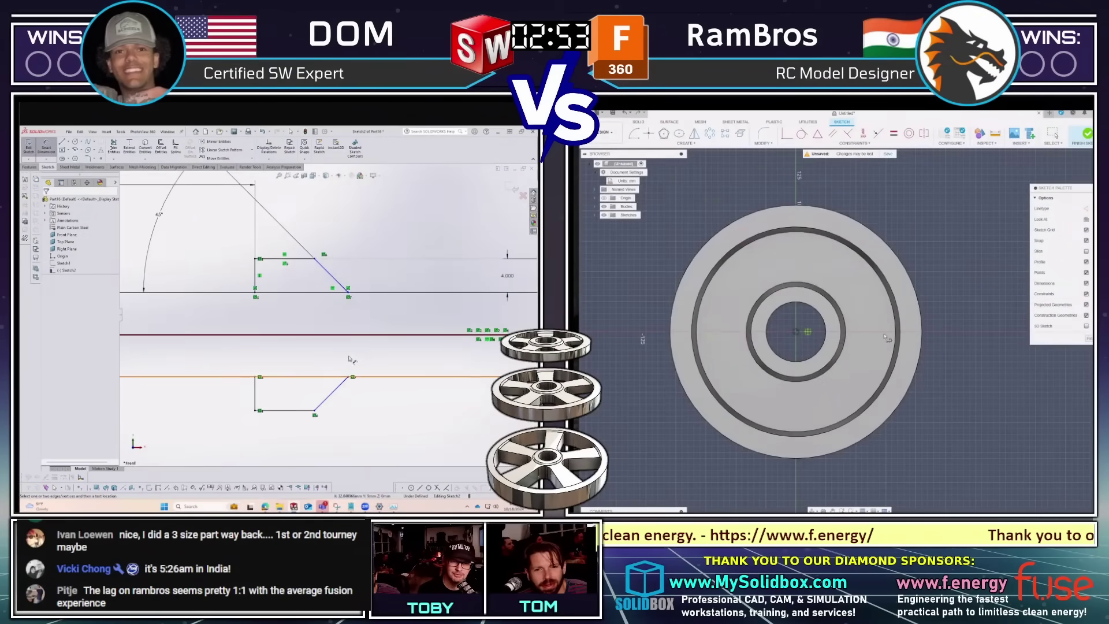
pyautogui.scroll(2, 363, 371)
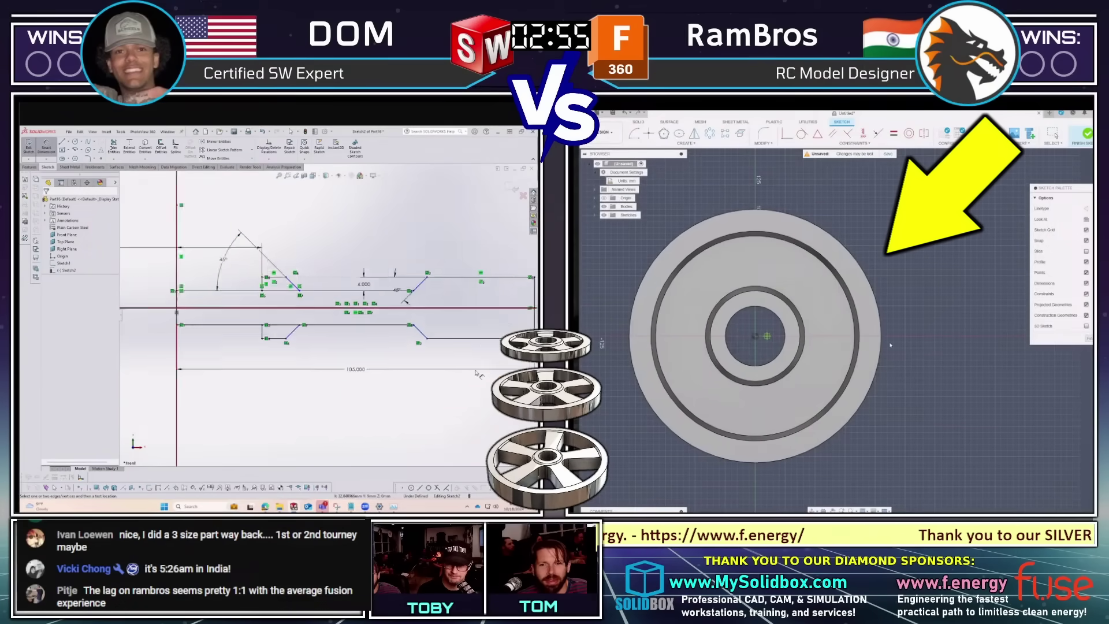
# Dimension the top flat line to 18 mm.
pyautogui.click(413, 374)
pyautogui.click(346, 280)
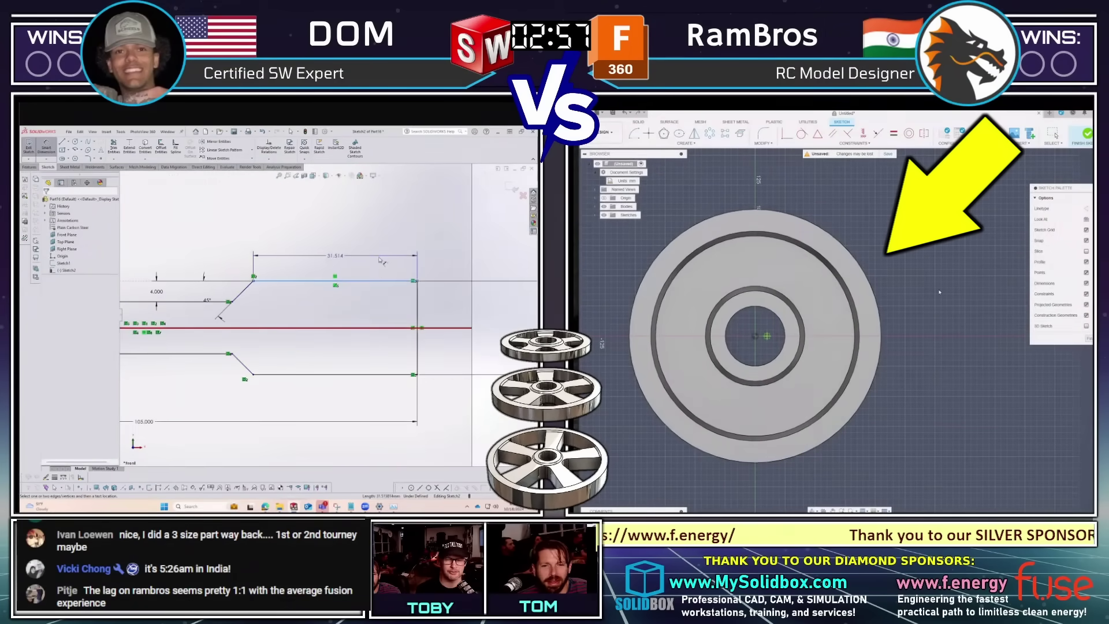
pyautogui.press('d')
pyautogui.click(335, 254)
pyautogui.write('18')
pyautogui.press('Return')
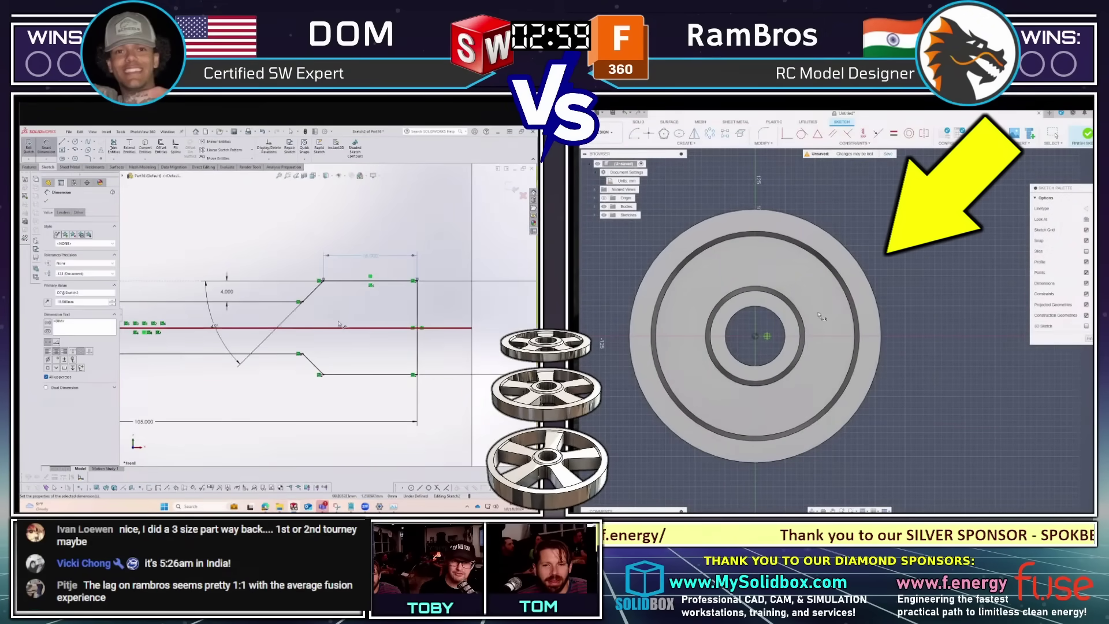
pyautogui.press('Escape')
pyautogui.scroll(2, 354, 347)
pyautogui.scroll(-3, 228, 315)
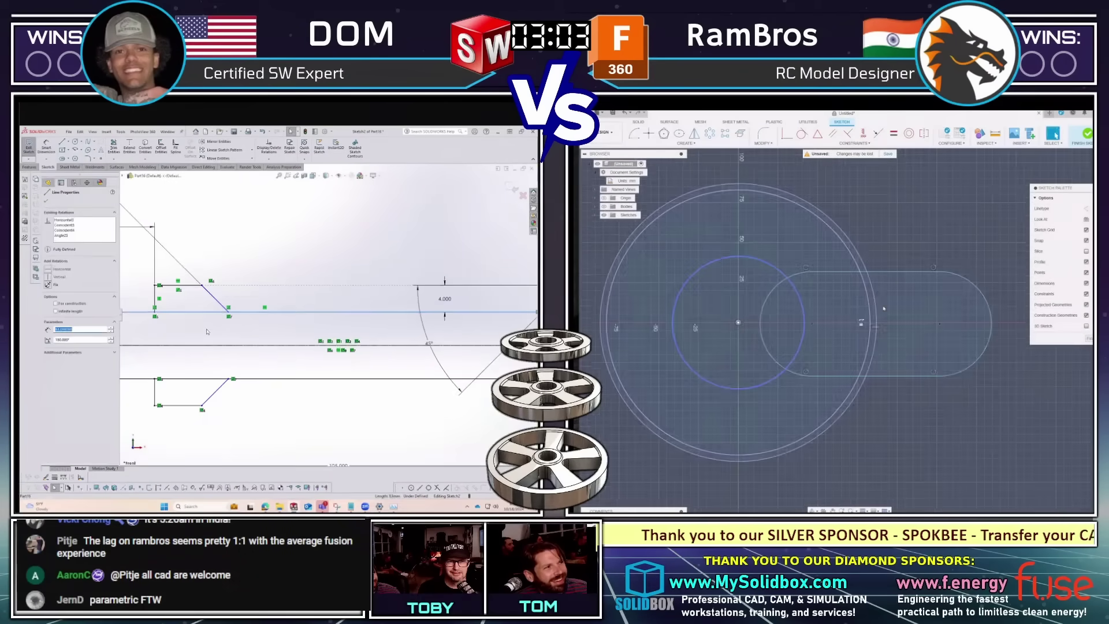
# Tidy the wheel profile sketch by trimming entities and redrawing lines.
pyautogui.keyDown('ctrl'); pyautogui.moveTo(209, 317); pyautogui.dragTo(344, 310, button='middle'); pyautogui.keyUp('ctrl')
pyautogui.scroll(-1, 244, 323)
pyautogui.press('t')
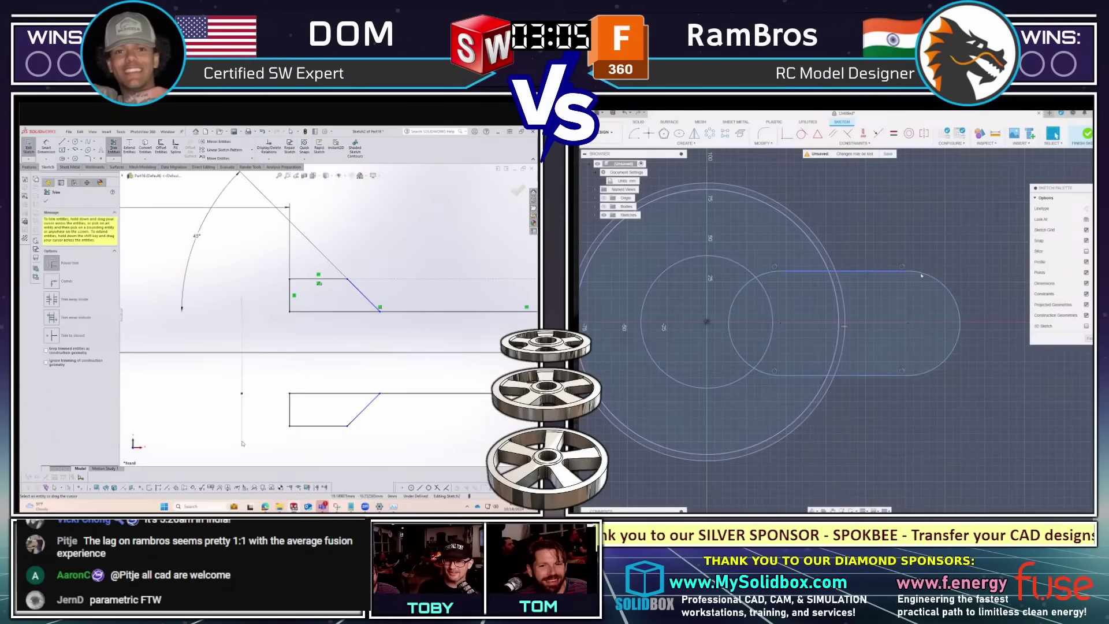
pyautogui.scroll(-2, 334, 324)
pyautogui.press('Escape')
pyautogui.scroll(4, 362, 370)
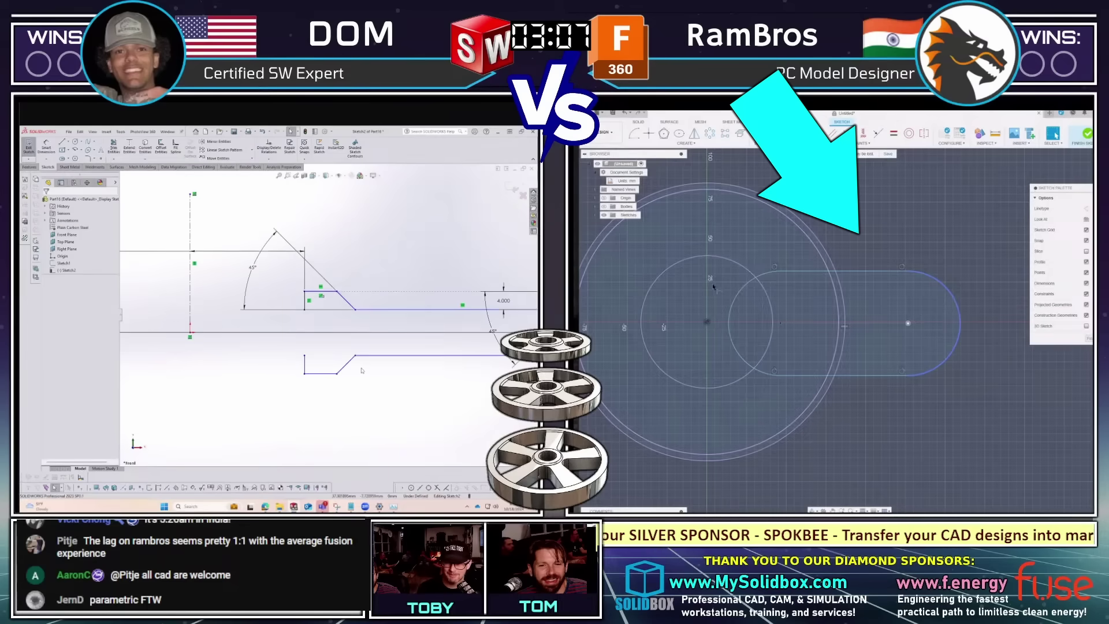
pyautogui.scroll(-2, 344, 347)
pyautogui.press('l')
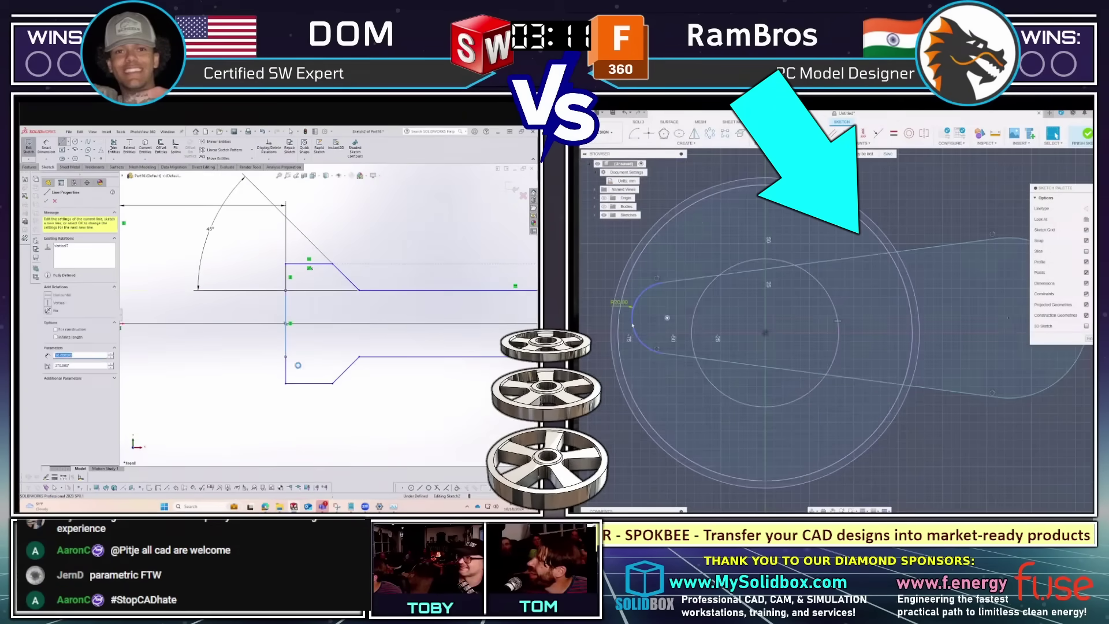
pyautogui.press('Escape')
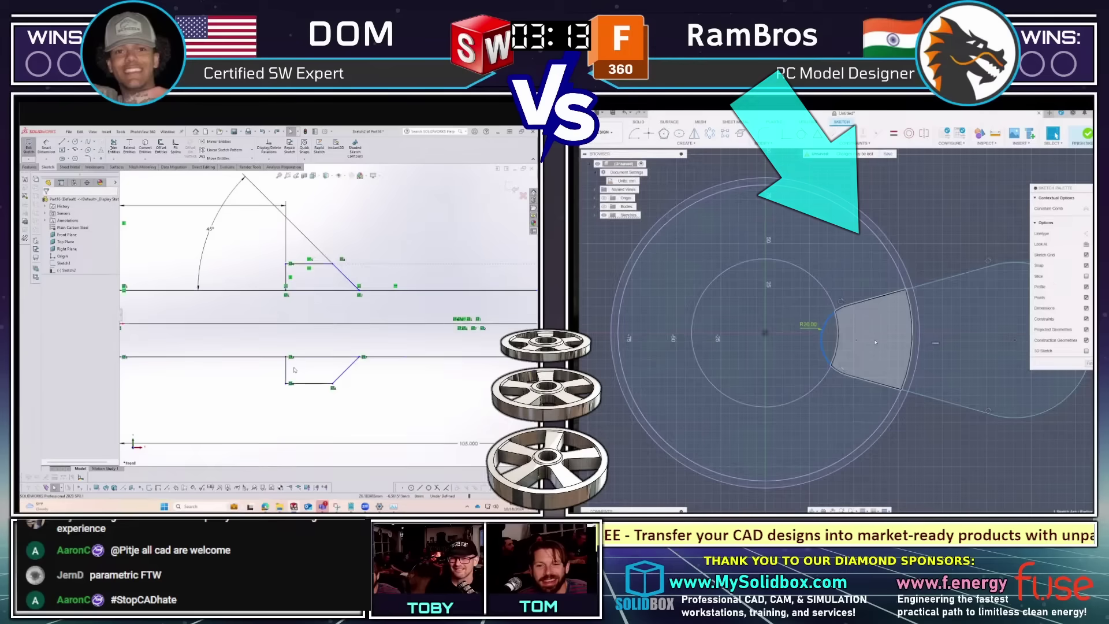
pyautogui.press('f')
pyautogui.scroll(-5, 325, 307)
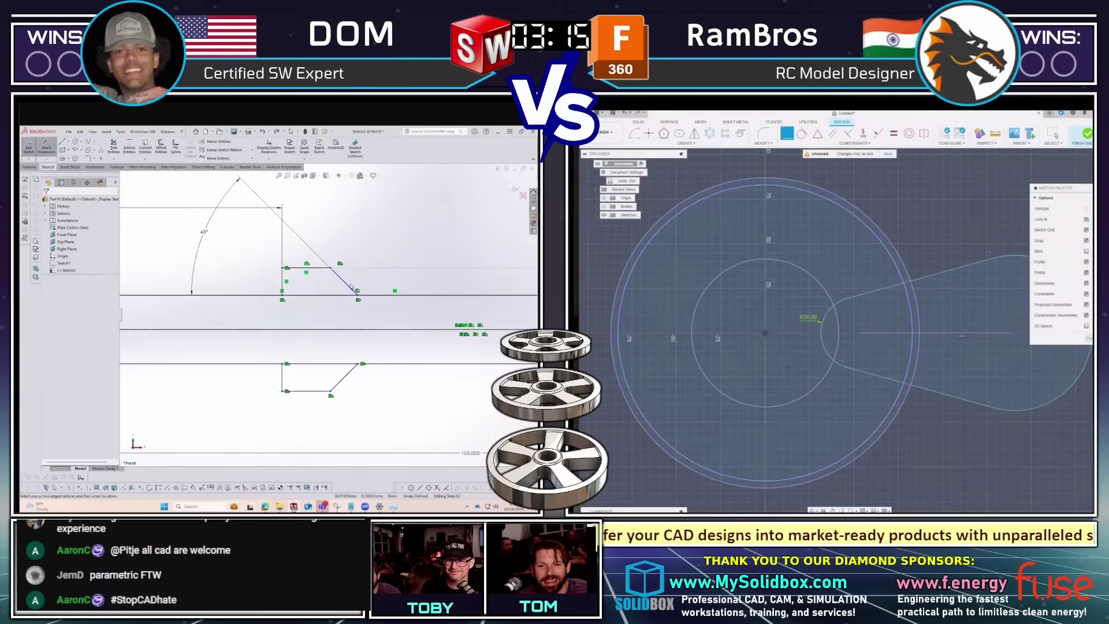
# Dimension the profile point 75 from the centerline.
pyautogui.press('d')
pyautogui.click(333, 272)
pyautogui.scroll(3, 332, 272)
pyautogui.click(205, 270)
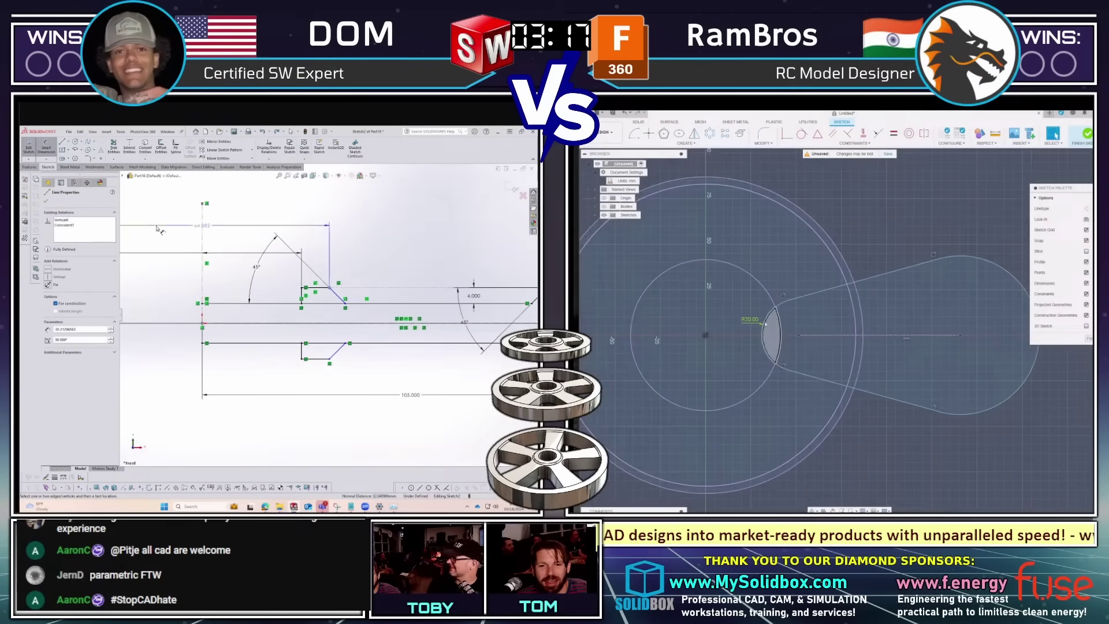
pyautogui.click(193, 231)
pyautogui.write('75')
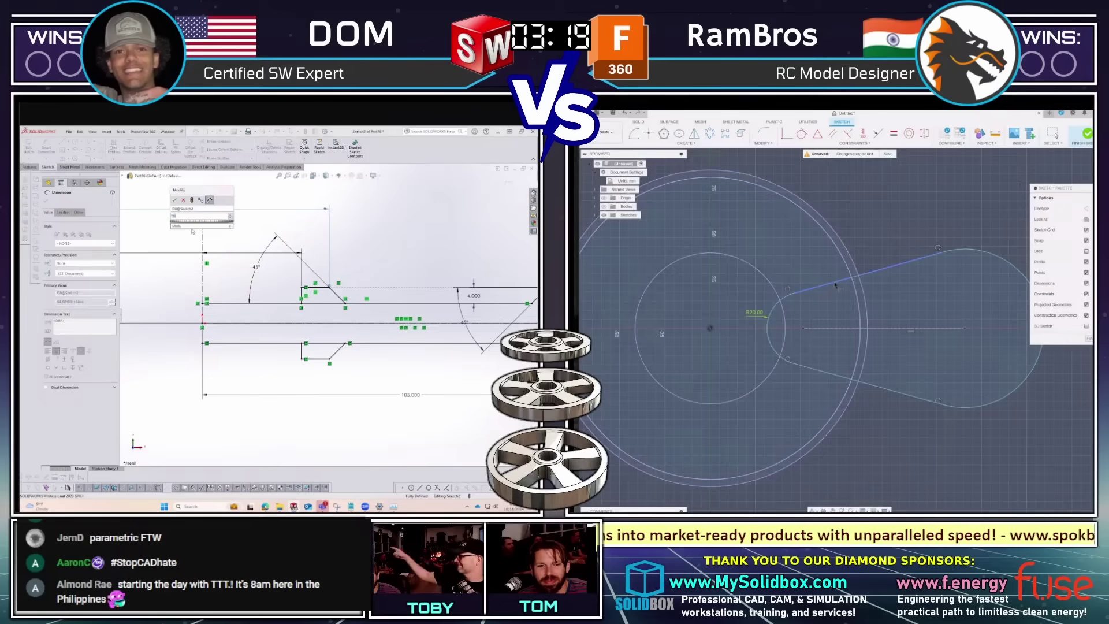
pyautogui.press('Return')
pyautogui.press('Escape')
pyautogui.press('f')
pyautogui.scroll(3, 388, 322)
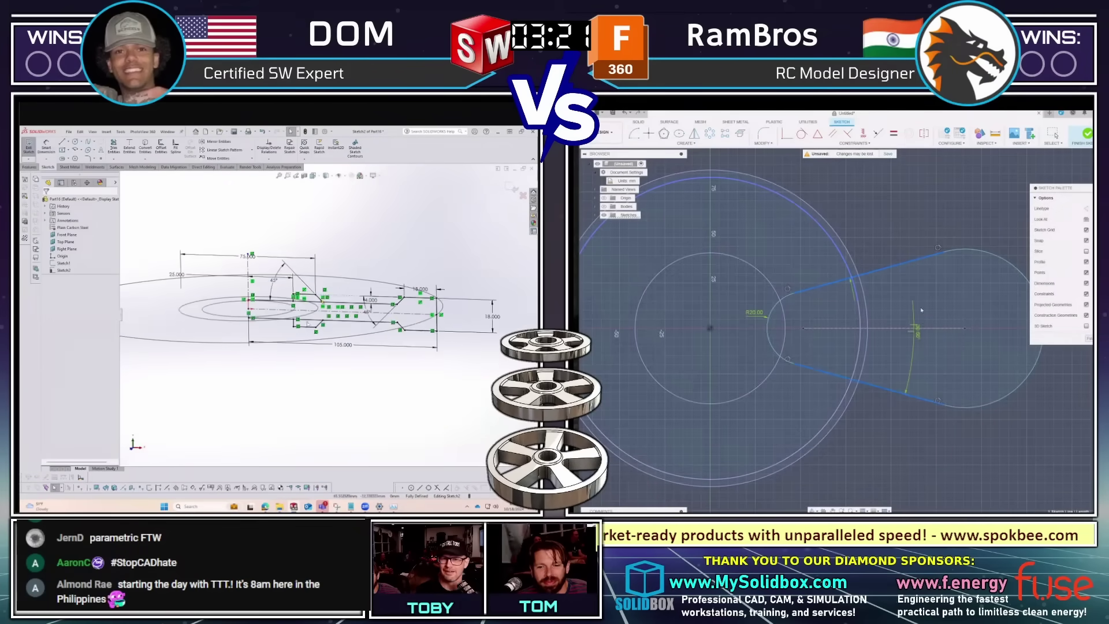
# Set the arc angle to 60 and shift the R20 arc to close the profile.
pyautogui.click(922, 323)
pyautogui.click(29, 167)
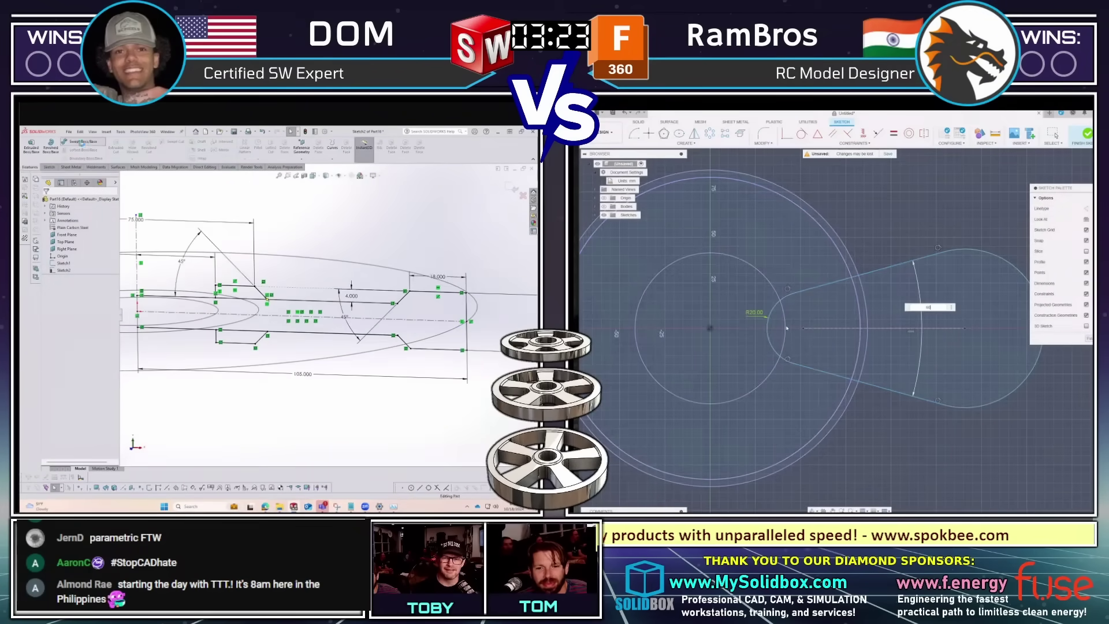
pyautogui.press('Return')
pyautogui.scroll(-2, 786, 328)
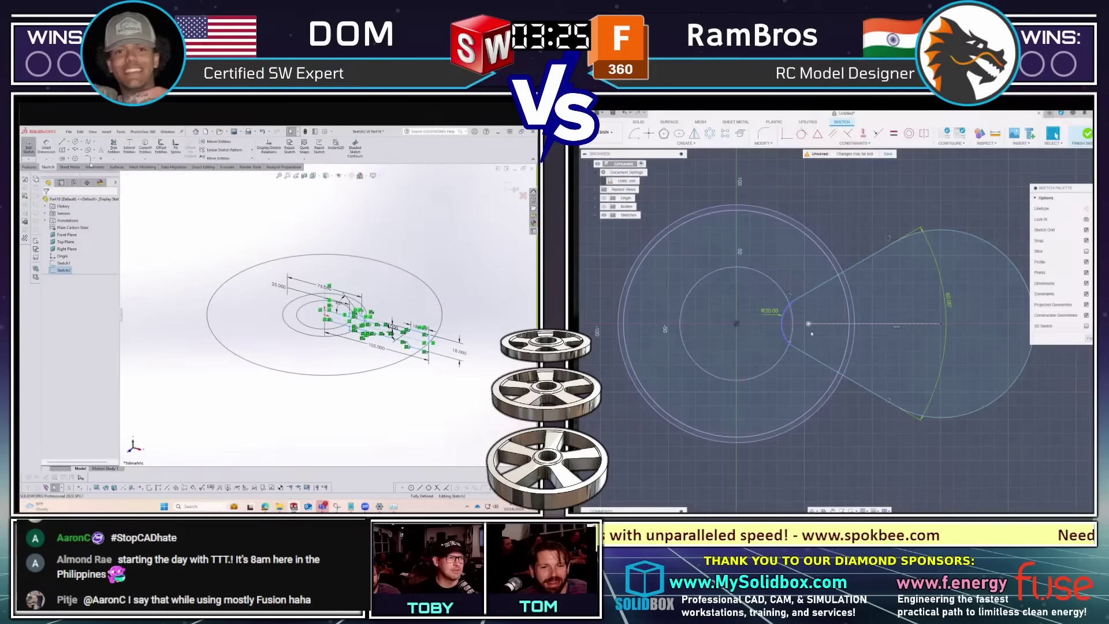
pyautogui.moveTo(809, 324); pyautogui.dragTo(831, 321)
# Start a Revolved Boss/Base on the sketch and select the R20 arc.
pyautogui.click(29, 167)
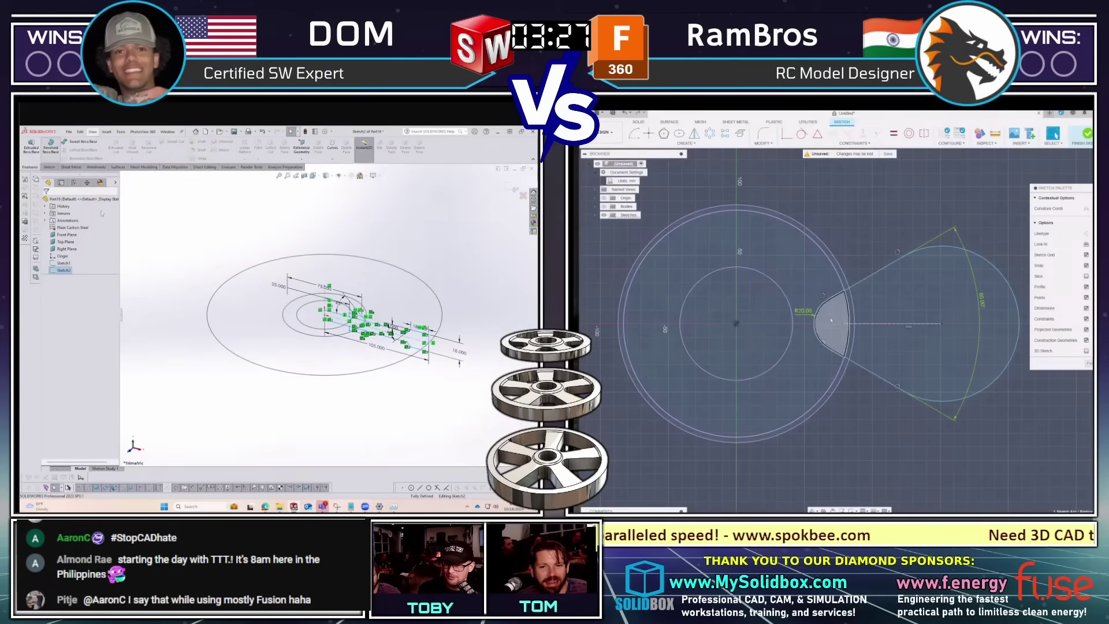
pyautogui.click(51, 145)
pyautogui.scroll(-5, 320, 286)
pyautogui.click(816, 323)
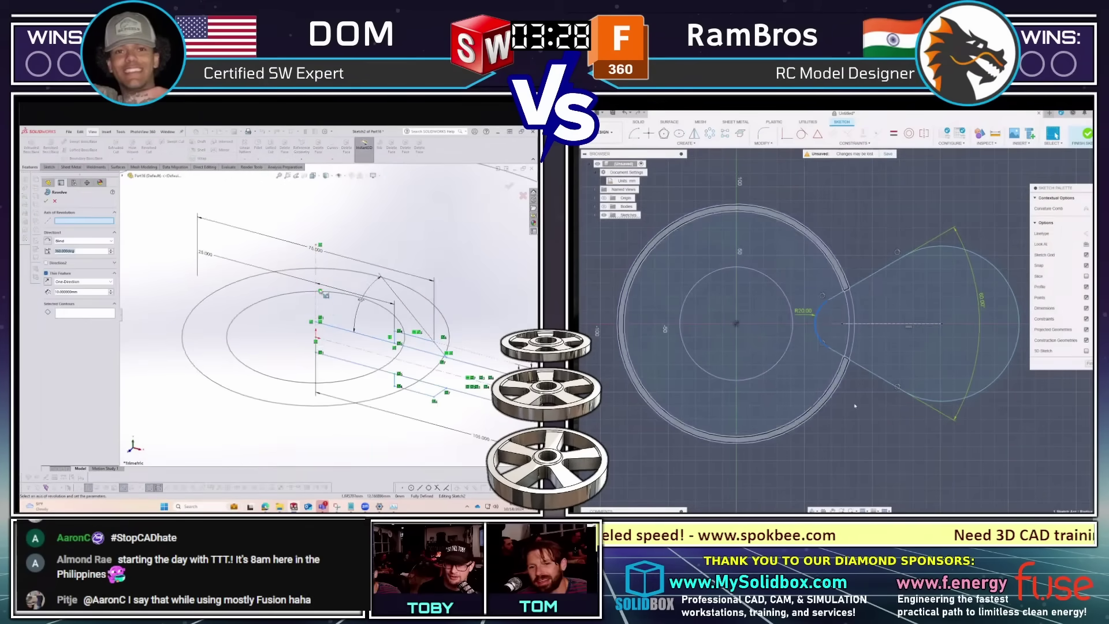
# Pick a profile region for the revolve, then cancel and clear the centerline selection.
pyautogui.click(406, 347)
pyautogui.scroll(3, 427, 359)
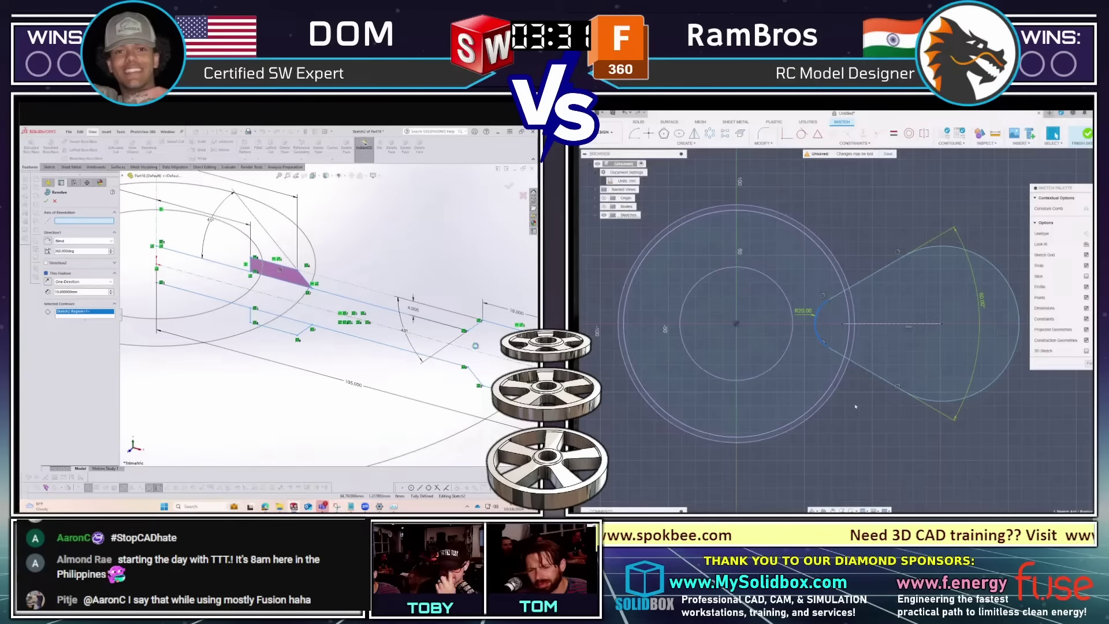
pyautogui.press('Escape')
pyautogui.click(281, 294)
pyautogui.scroll(5, 837, 381)
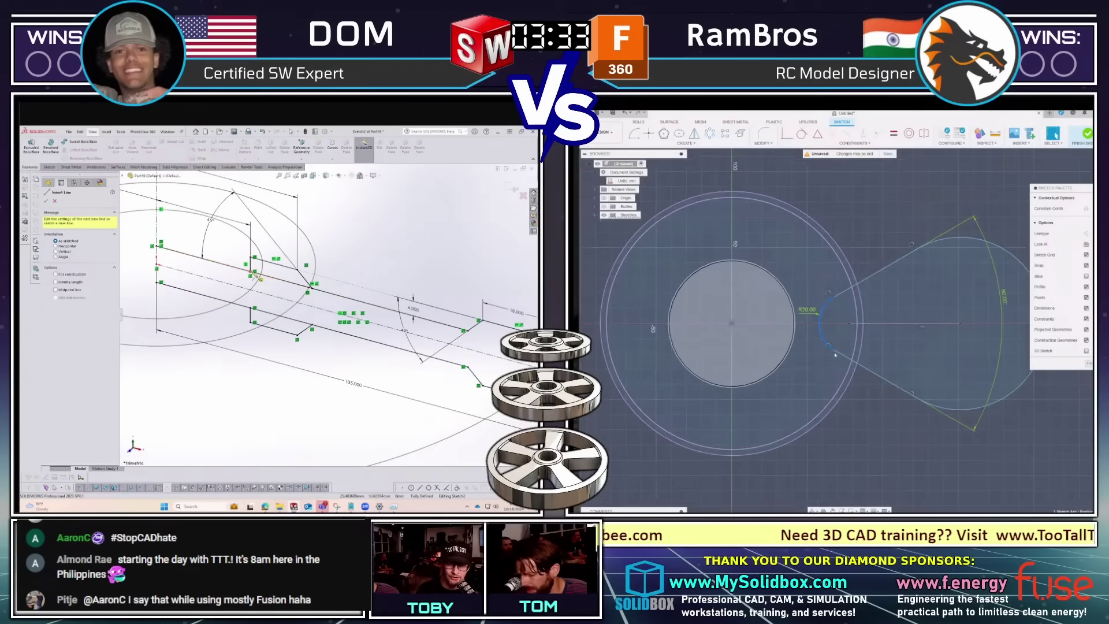
pyautogui.press('Escape')
pyautogui.press('Escape')
pyautogui.scroll(-3, 404, 358)
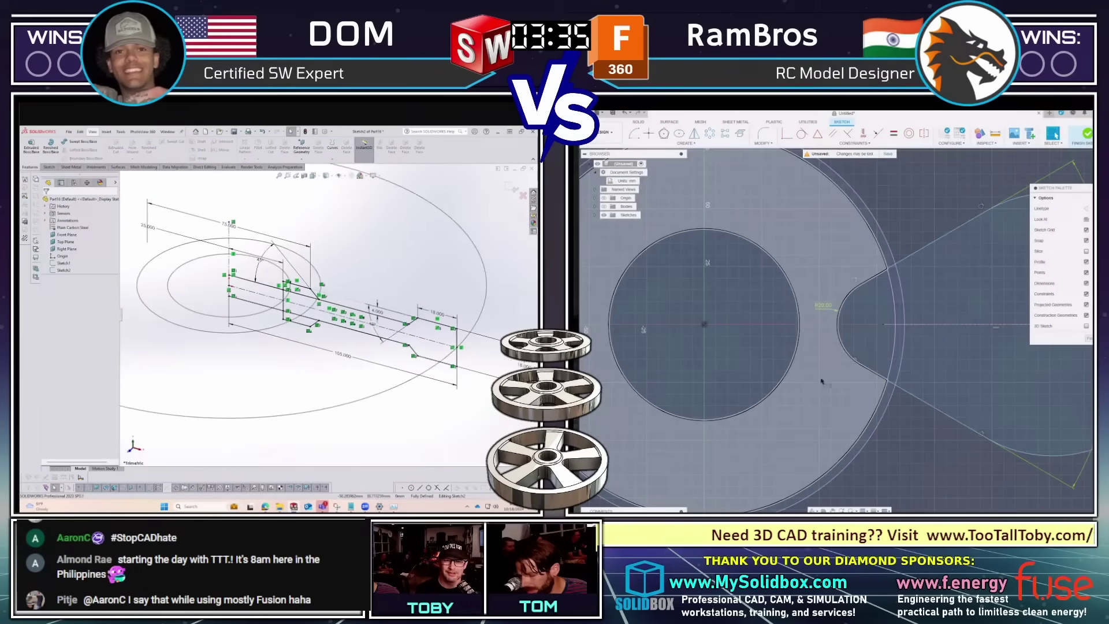
pyautogui.press('d')
# Revolve the three profile regions about the centerline into a disk.
pyautogui.rightClick(827, 374)
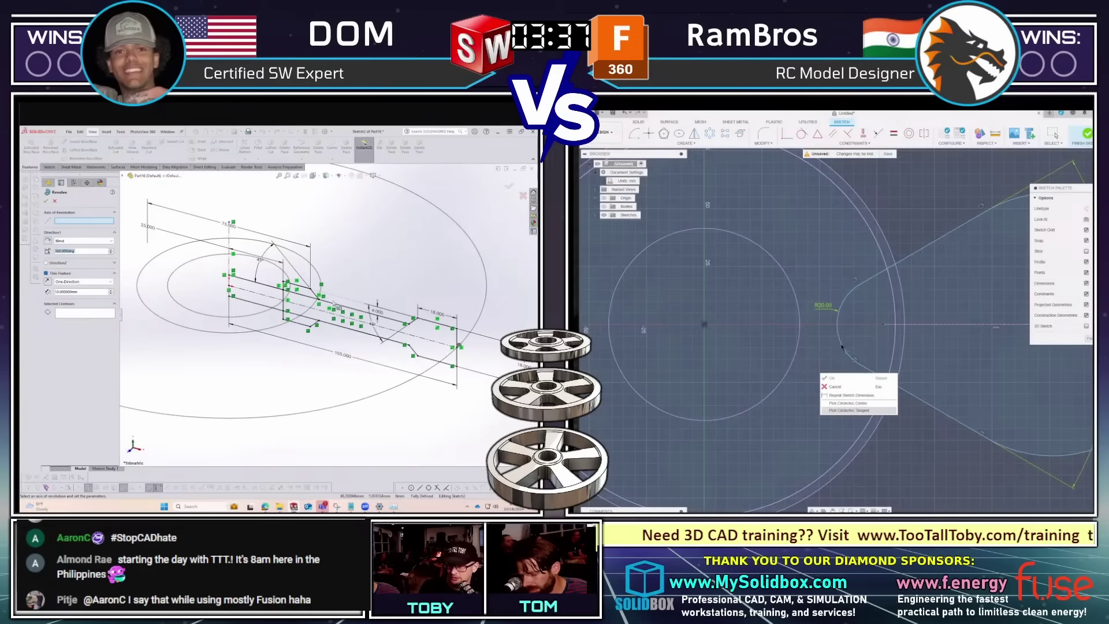
pyautogui.click(851, 411)
pyautogui.rightClick(836, 354)
pyautogui.click(243, 271)
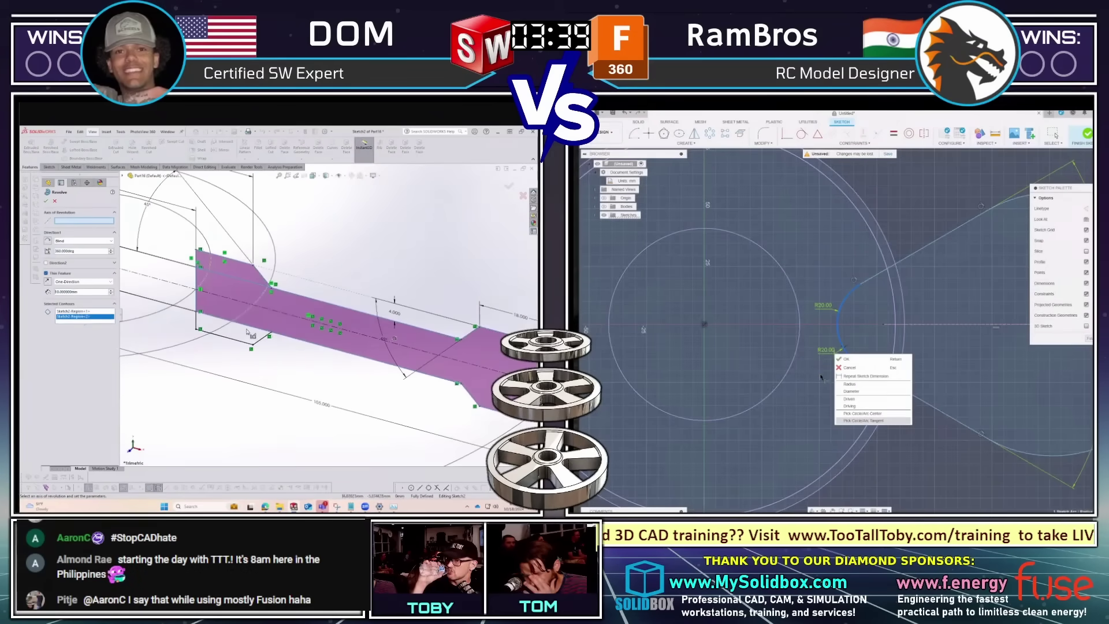
pyautogui.click(866, 421)
pyautogui.click(231, 327)
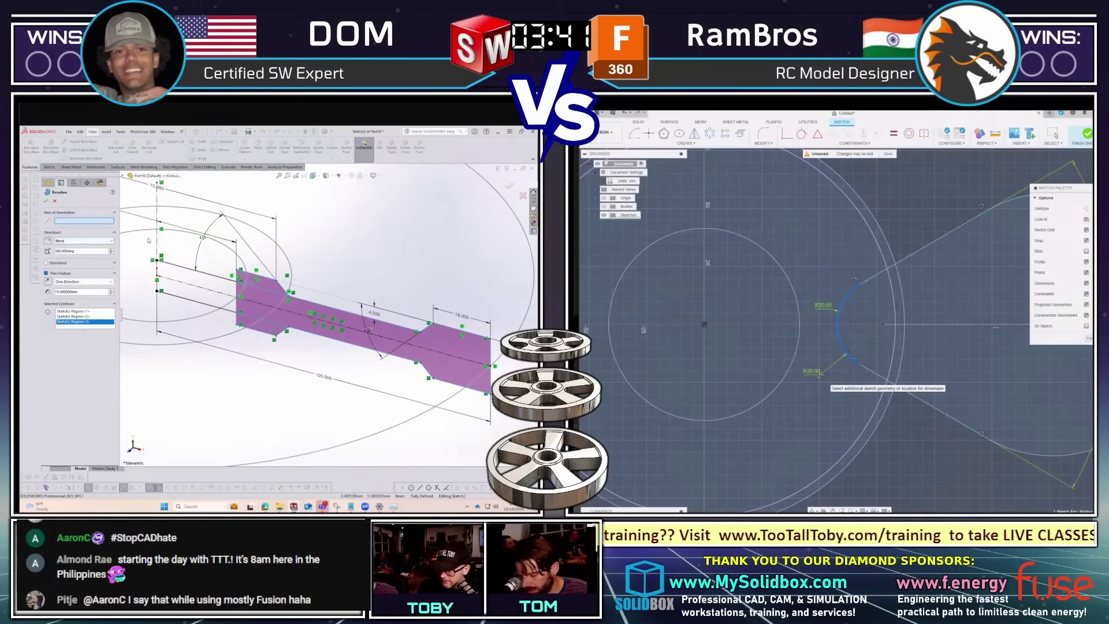
pyautogui.click(159, 242)
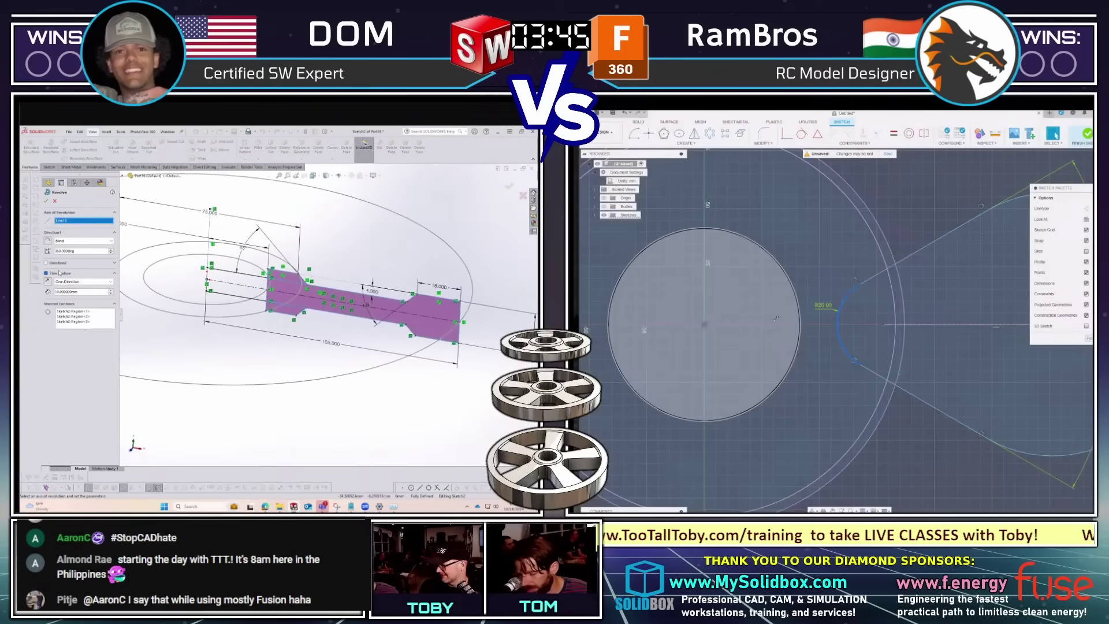
pyautogui.press('Return')
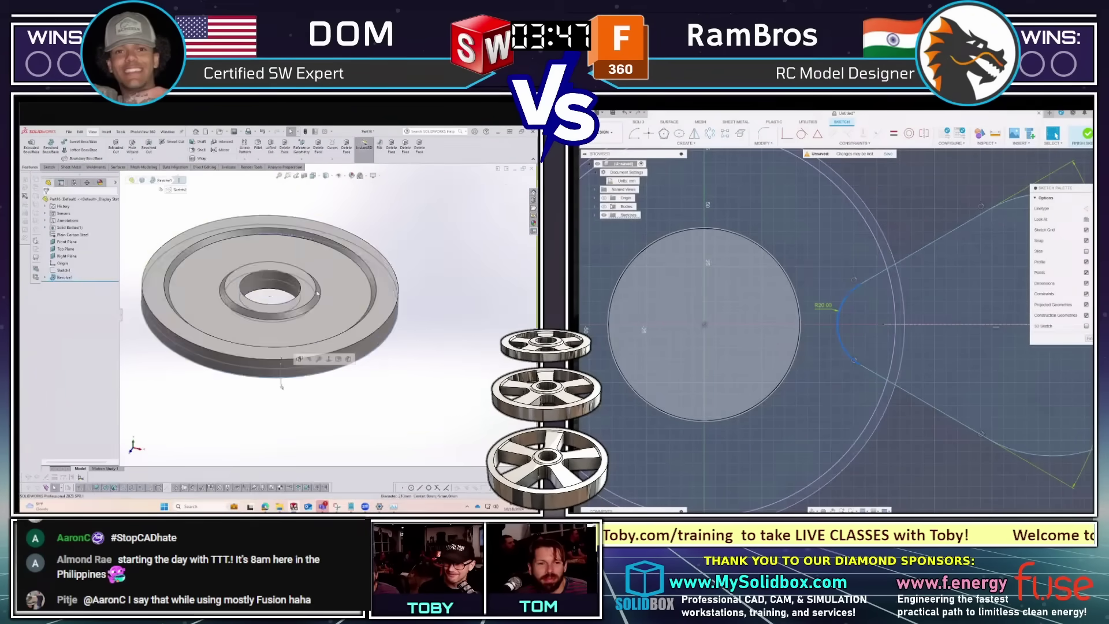
# Start a new sketch on the Top Plane of the disk.
pyautogui.click(65, 249)
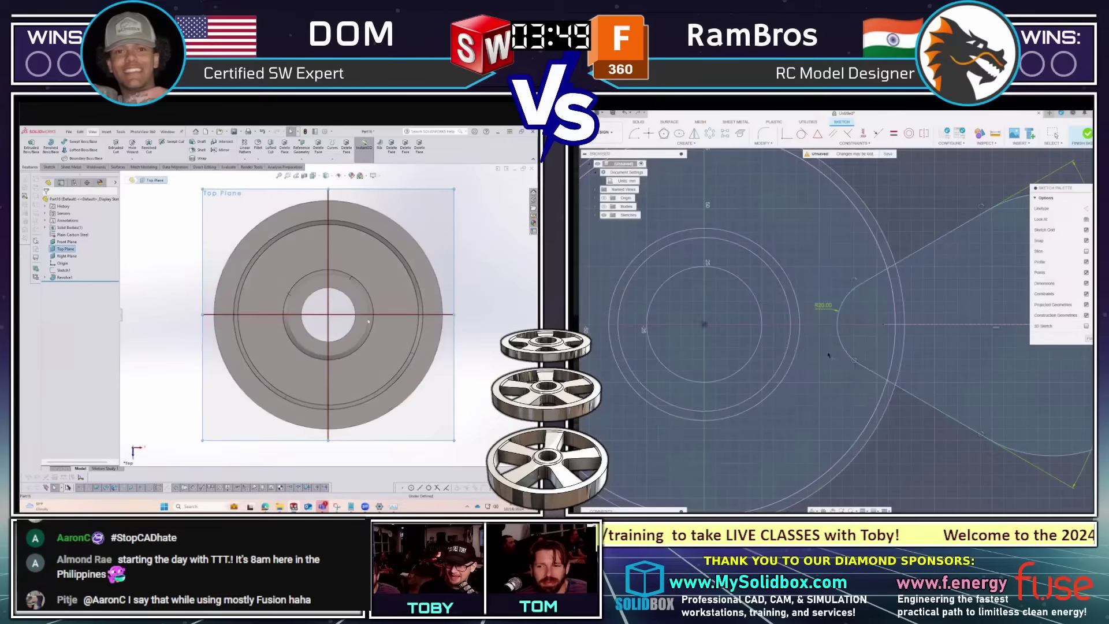
pyautogui.rightClick(830, 355)
pyautogui.click(848, 389)
pyautogui.rightClick(825, 350)
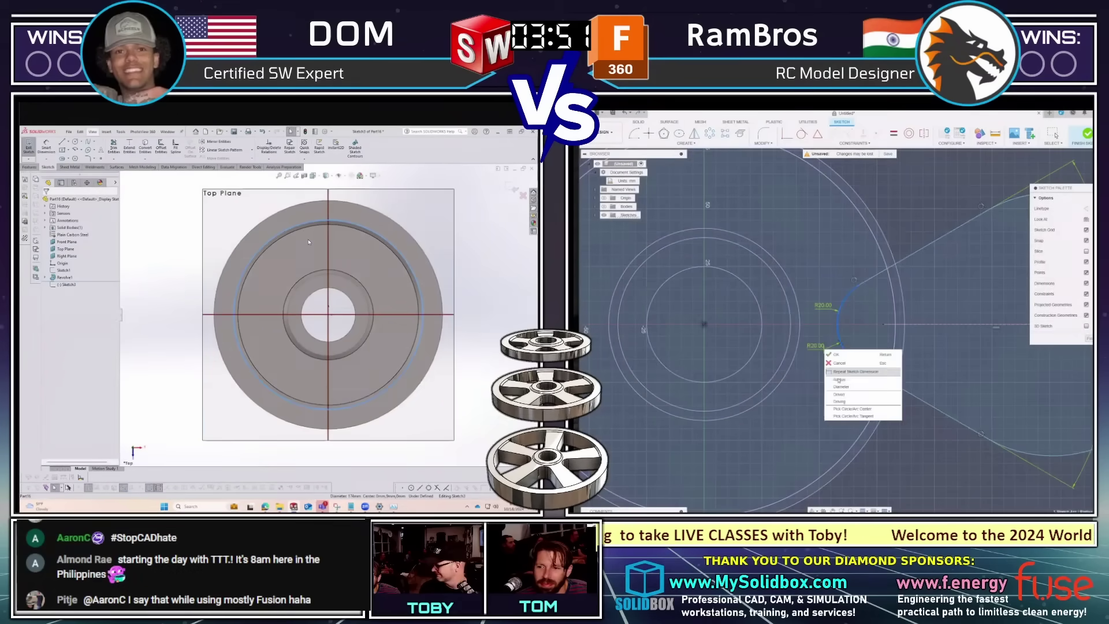
pyautogui.scroll(-3, 283, 234)
pyautogui.click(845, 416)
# Draw the slanted slot lines from the outer circle down to an arc near the hub.
pyautogui.press('l')
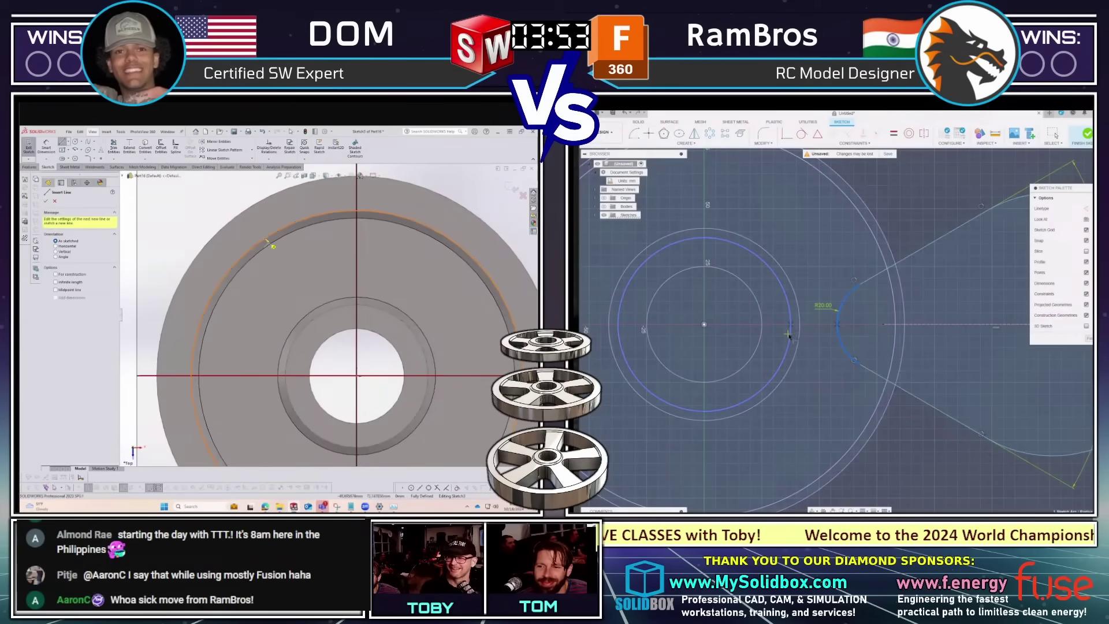
pyautogui.click(276, 243)
pyautogui.press('l')
pyautogui.click(789, 333)
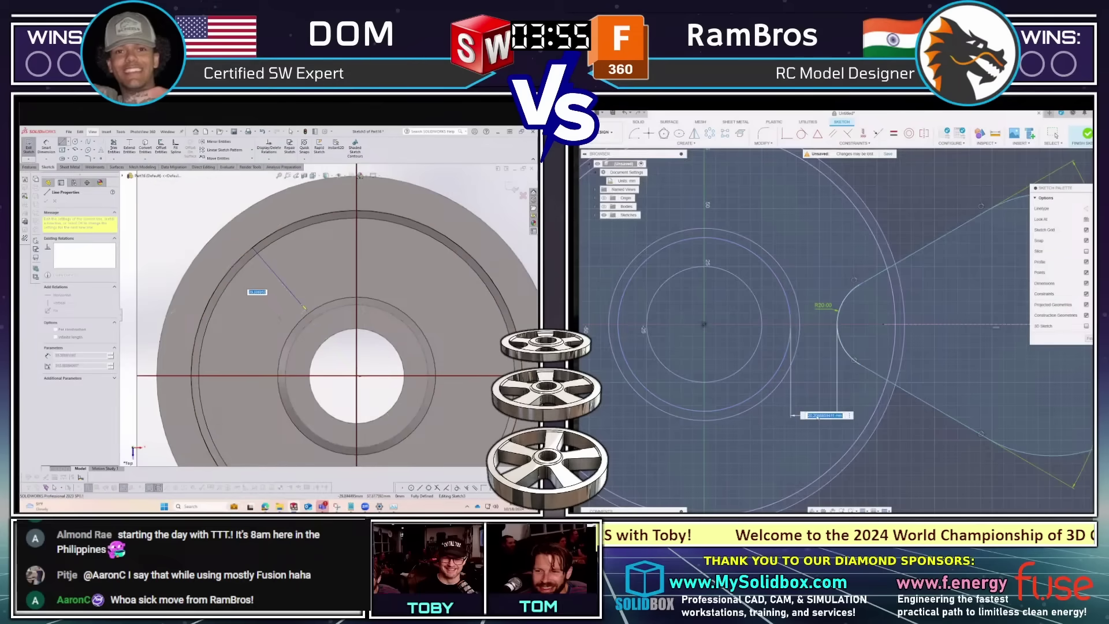
pyautogui.scroll(-3, 867, 328)
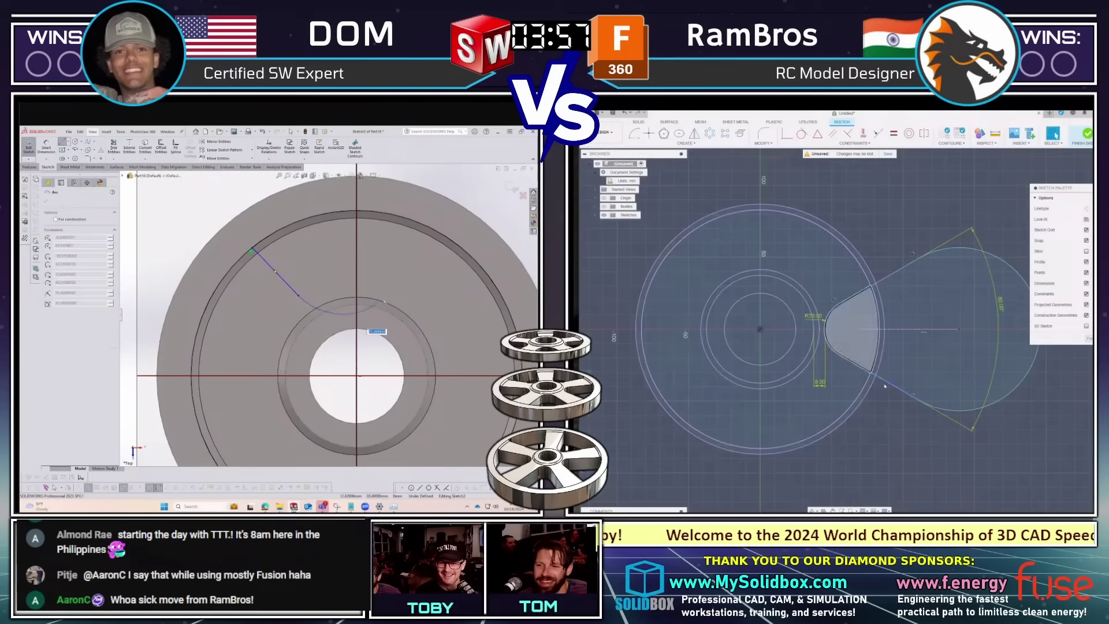
pyautogui.click(352, 285)
pyautogui.click(353, 286)
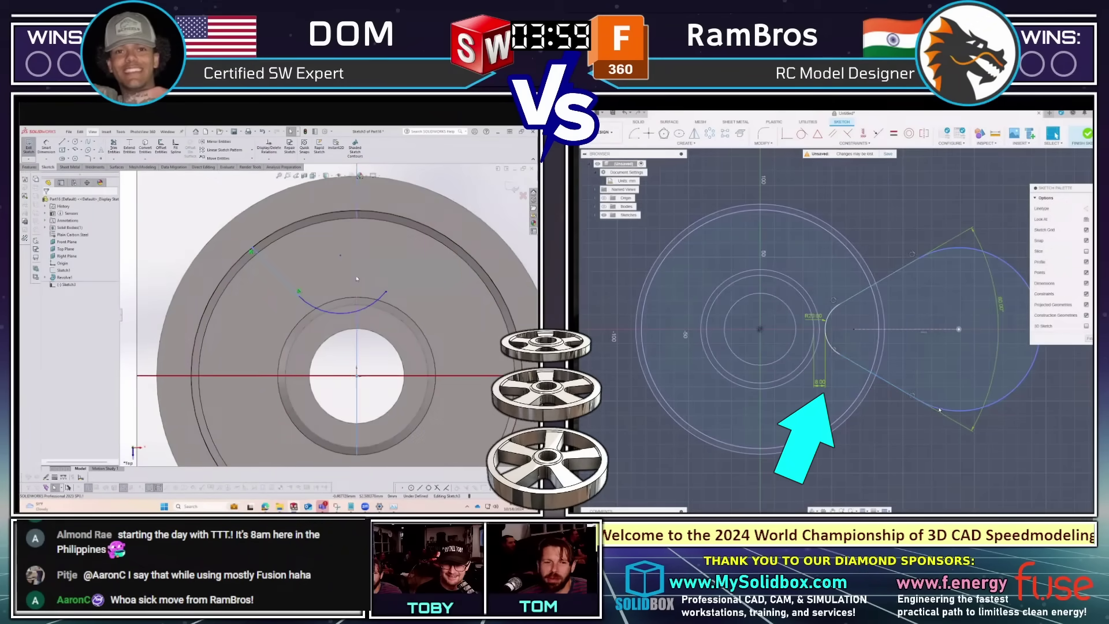
pyautogui.press('Escape')
pyautogui.press('Escape')
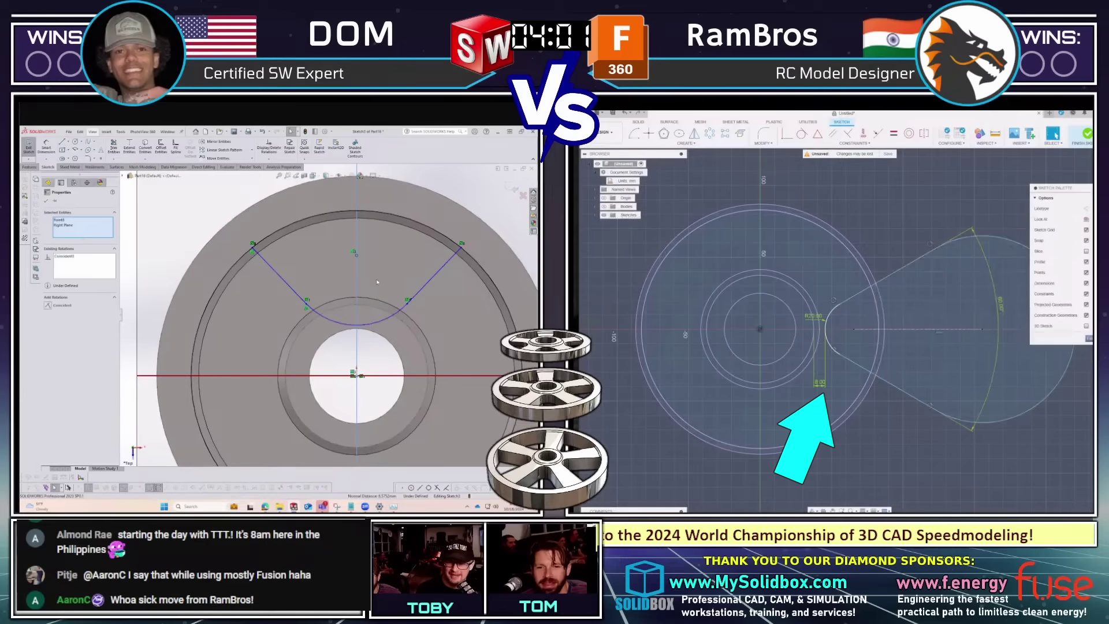
# Join the arc end to the right slot line with a relation.
pyautogui.moveTo(386, 291); pyautogui.dragTo(415, 291)
pyautogui.scroll(2, 415, 292)
pyautogui.click(380, 313)
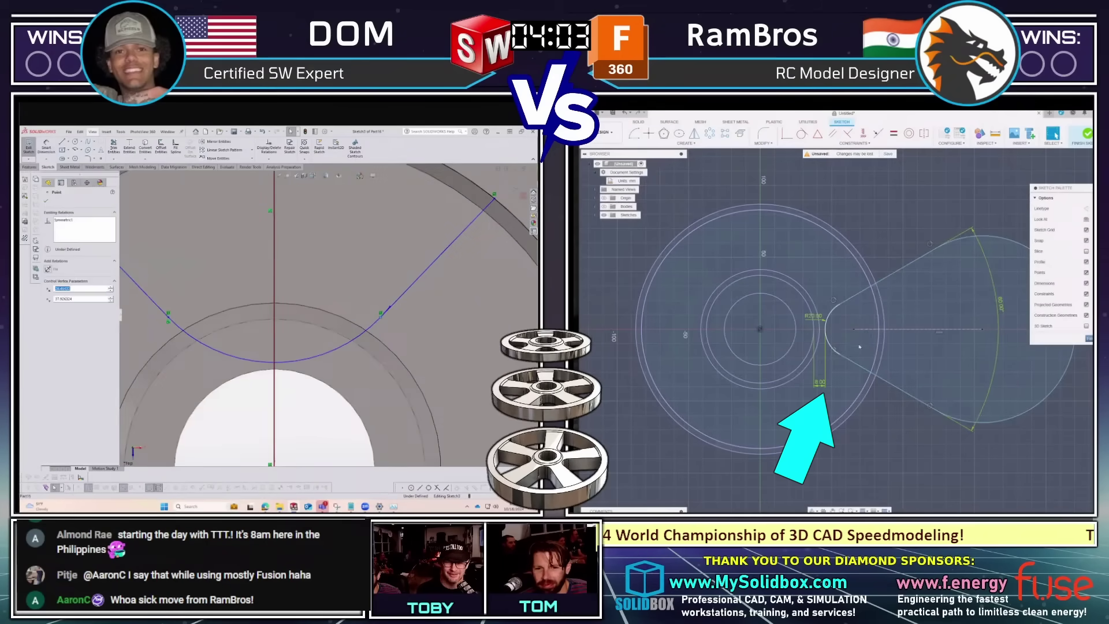
pyautogui.keyDown('ctrl'); pyautogui.click(391, 307); pyautogui.keyUp('ctrl')
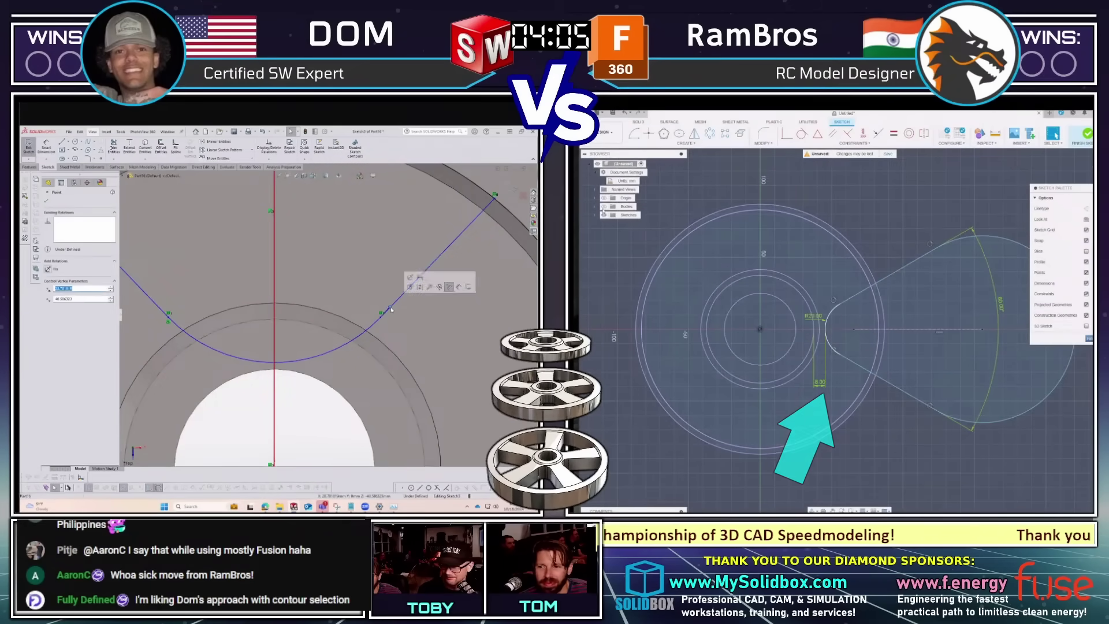
pyautogui.press('e')
pyautogui.keyDown('ctrl'); pyautogui.click(383, 327); pyautogui.keyUp('ctrl')
pyautogui.press('Escape')
pyautogui.scroll(-3, 378, 329)
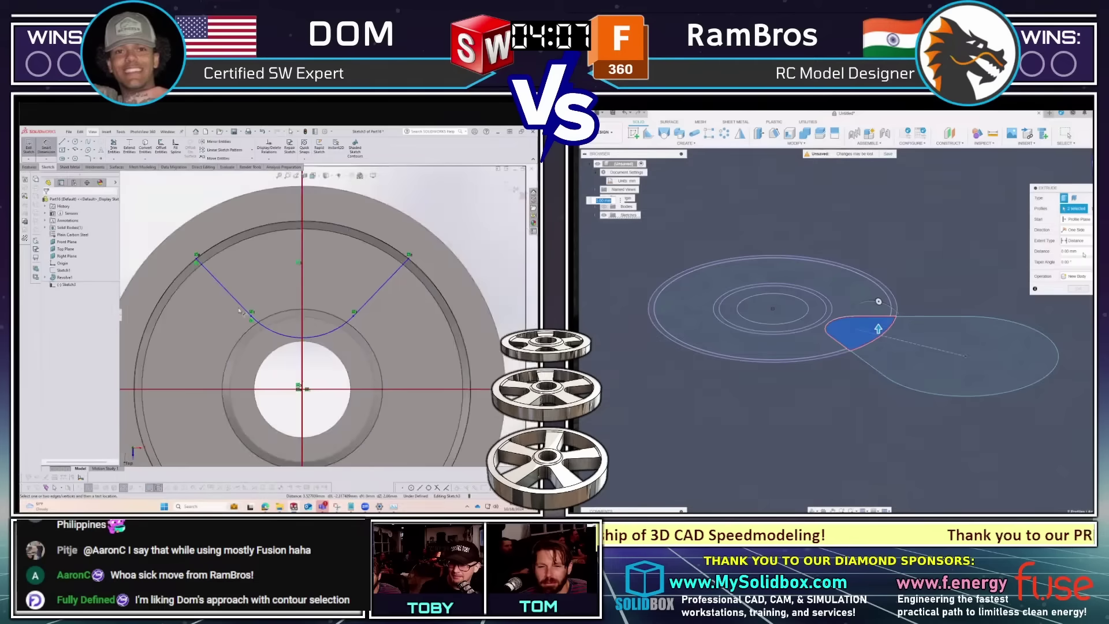
# Dimension the two slot lines 60° apart.
pyautogui.click(1077, 240)
pyautogui.click(1078, 269)
pyautogui.click(233, 293)
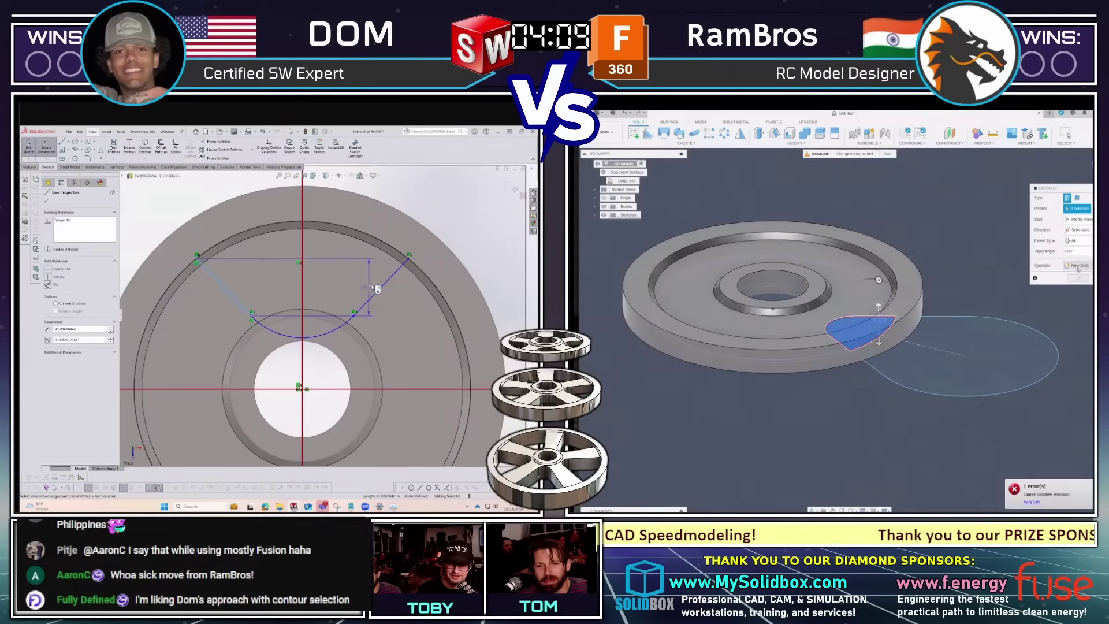
pyautogui.press('Escape')
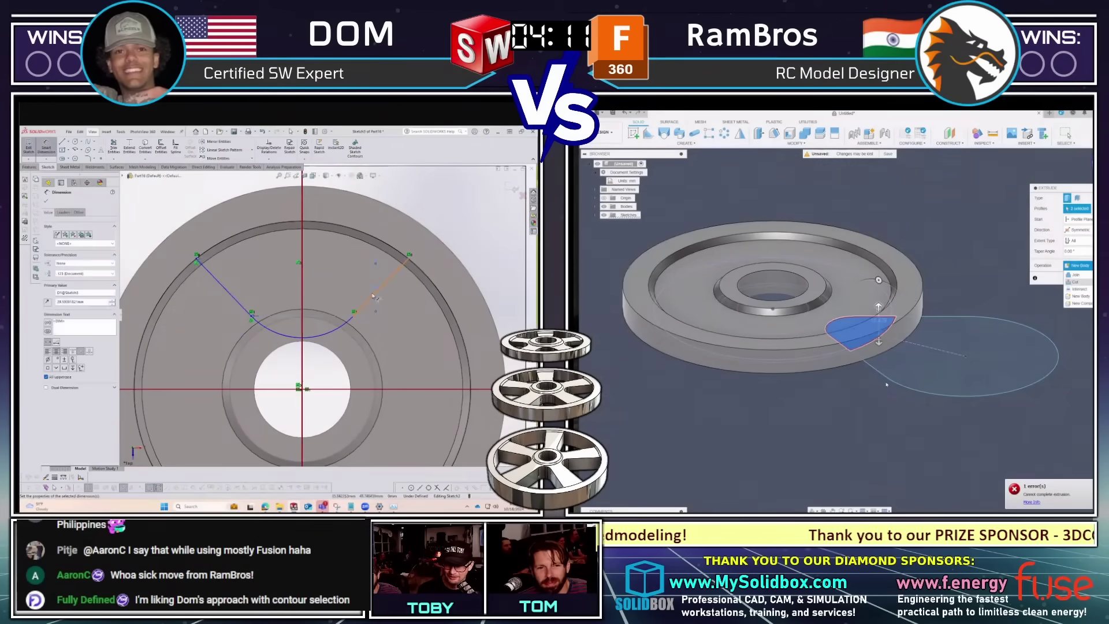
pyautogui.click(234, 297)
pyautogui.click(1075, 281)
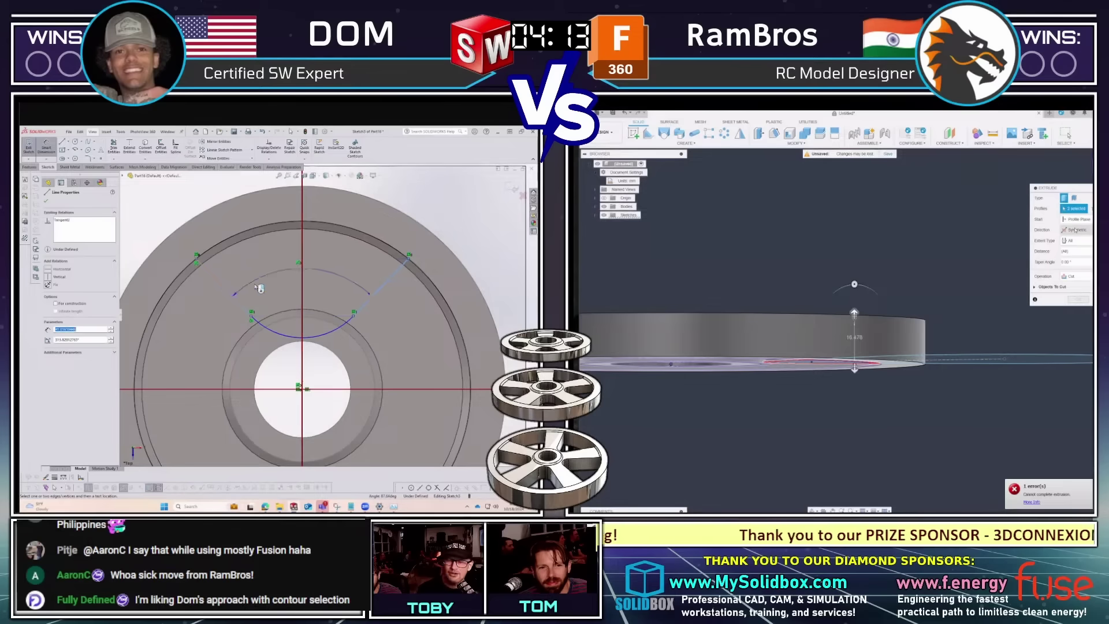
pyautogui.click(291, 210)
pyautogui.click(1077, 242)
pyautogui.write('60')
pyautogui.press('Return')
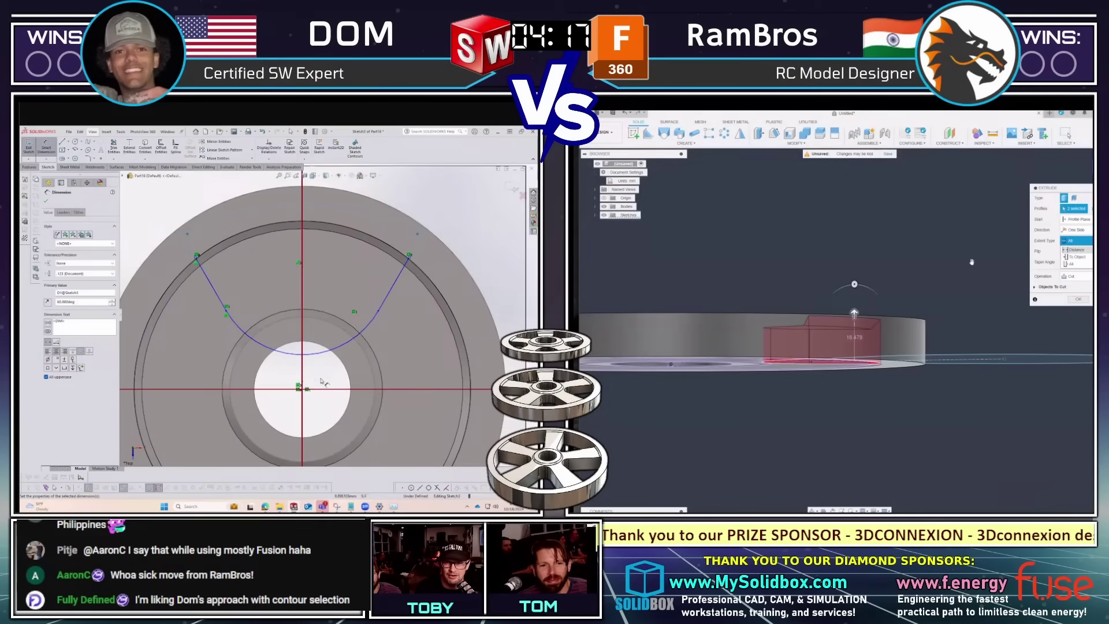
pyautogui.press('Escape')
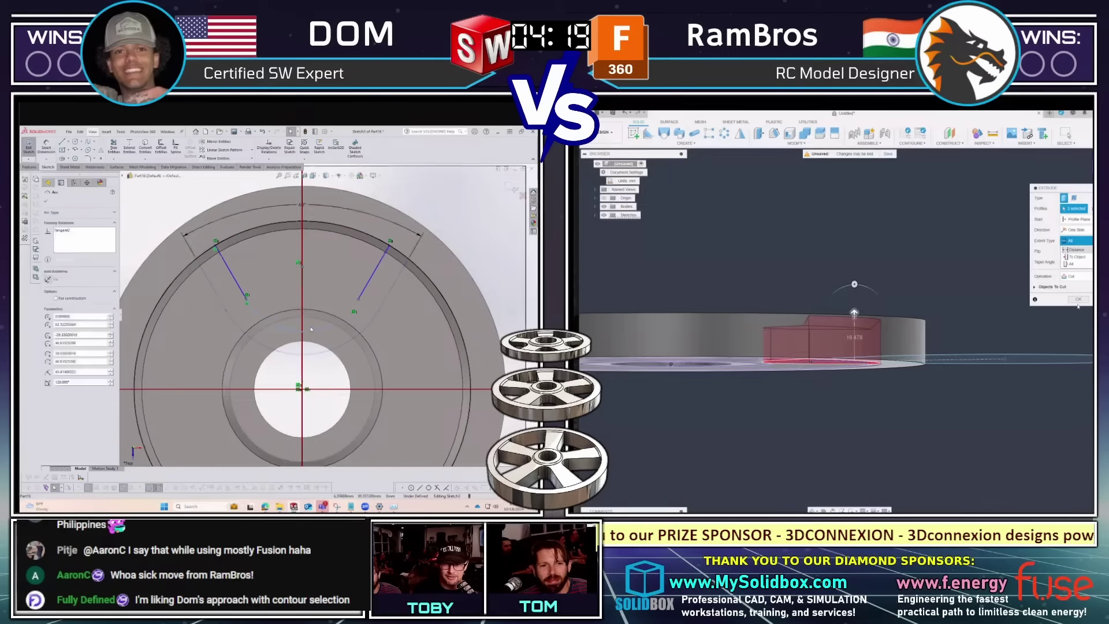
pyautogui.click(1078, 299)
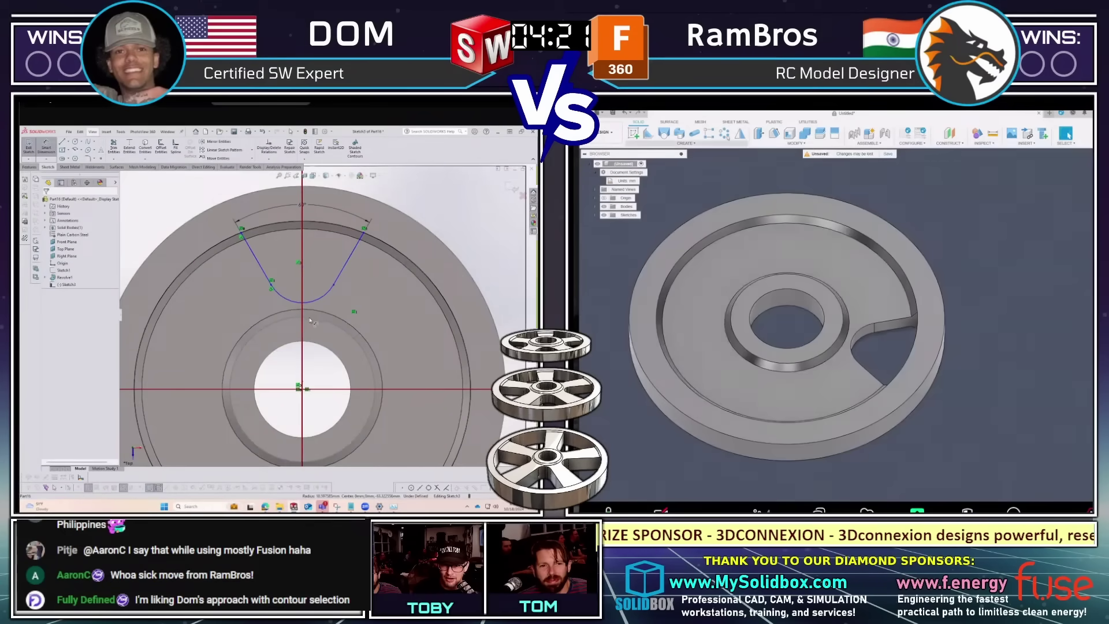
# Dimension the slot's curved bottom 8 mm from the hub circle and widen its endpoints.
pyautogui.click(310, 317)
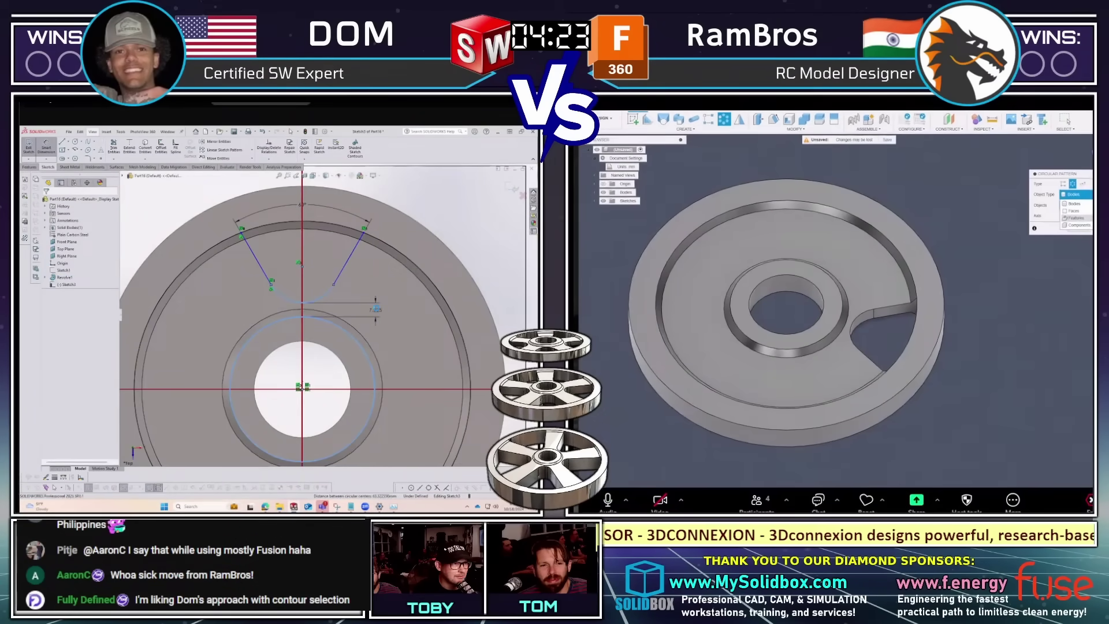
pyautogui.click(376, 309)
pyautogui.scroll(-2, 305, 241)
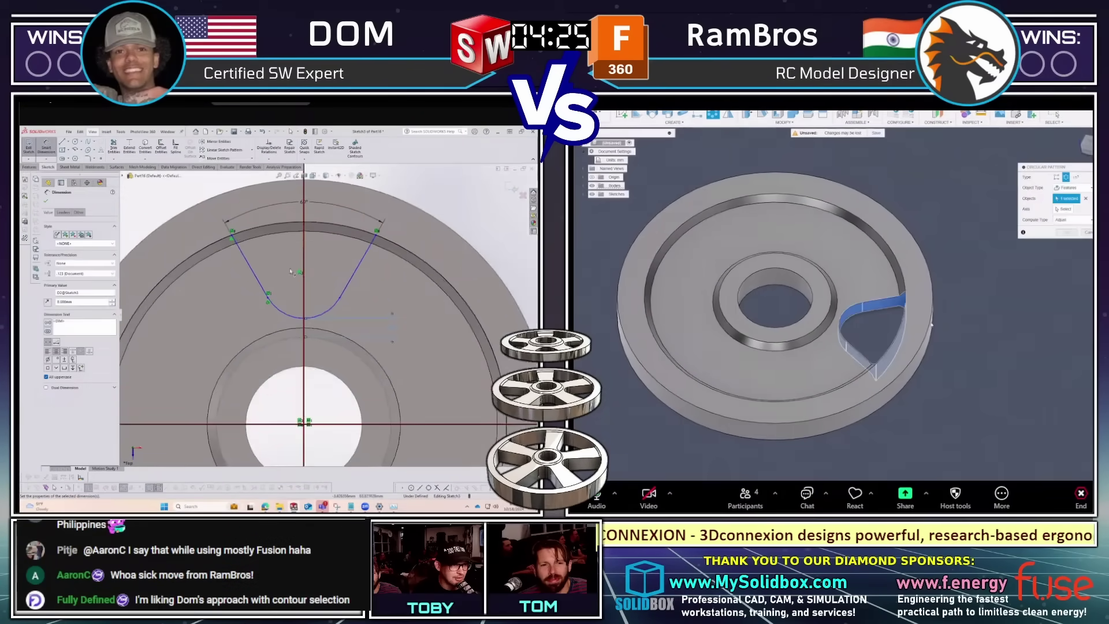
pyautogui.click(220, 242)
pyautogui.moveTo(223, 245); pyautogui.dragTo(213, 250)
pyautogui.click(272, 306)
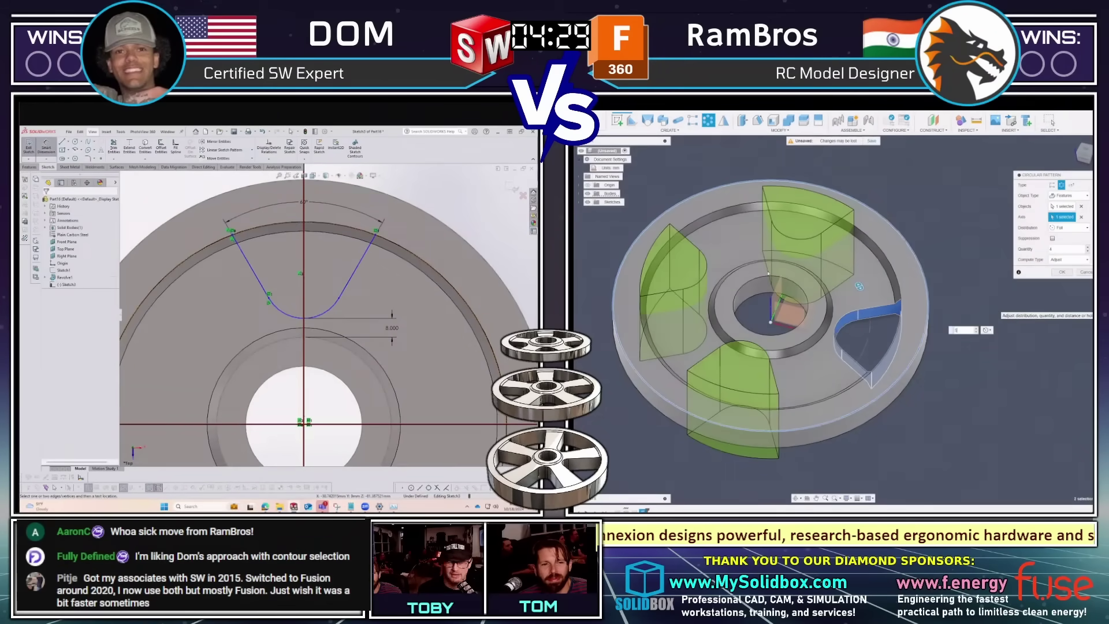
pyautogui.scroll(-1, 277, 316)
# Set the slot bottom radius to R20 and select all seven slot entities.
pyautogui.click(306, 298)
pyautogui.write('20')
pyautogui.press('Return')
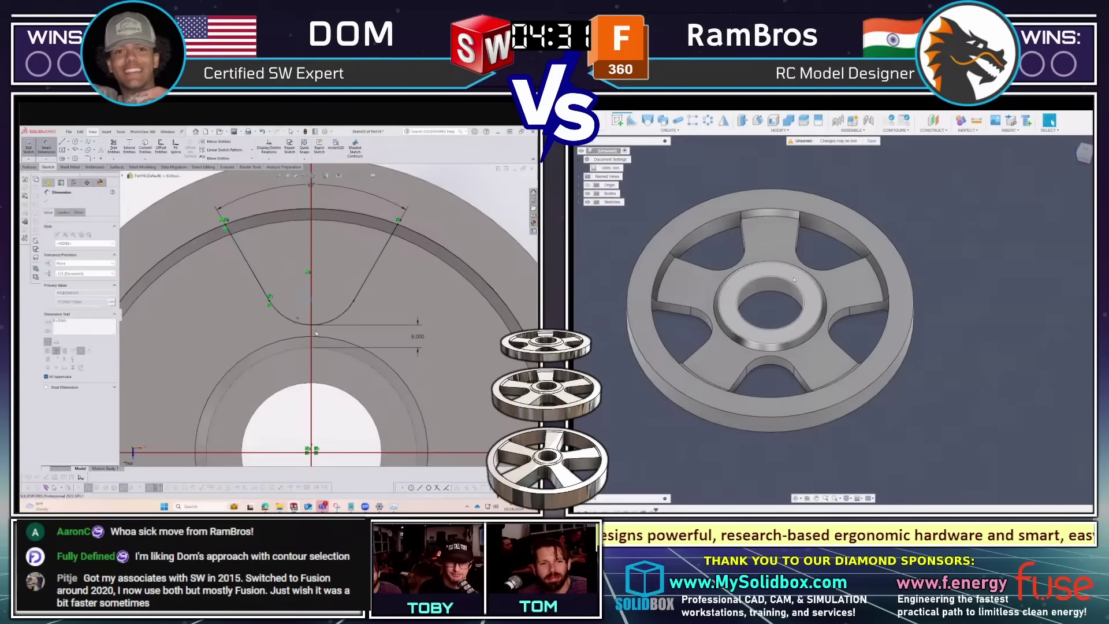
pyautogui.moveTo(201, 322); pyautogui.dragTo(141, 252)
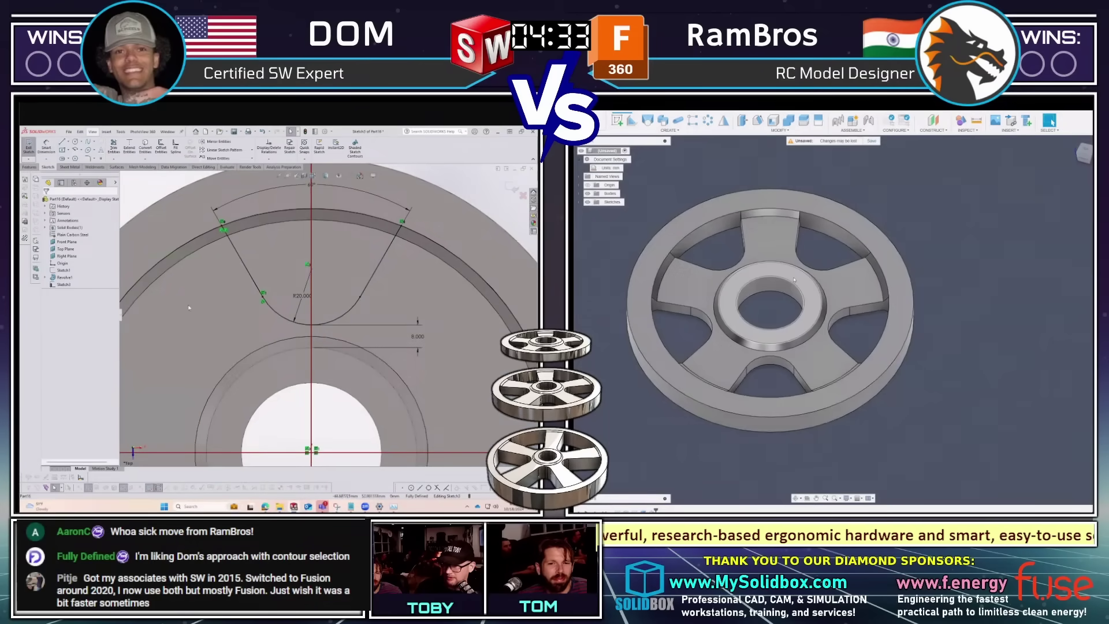
pyautogui.scroll(4, 278, 308)
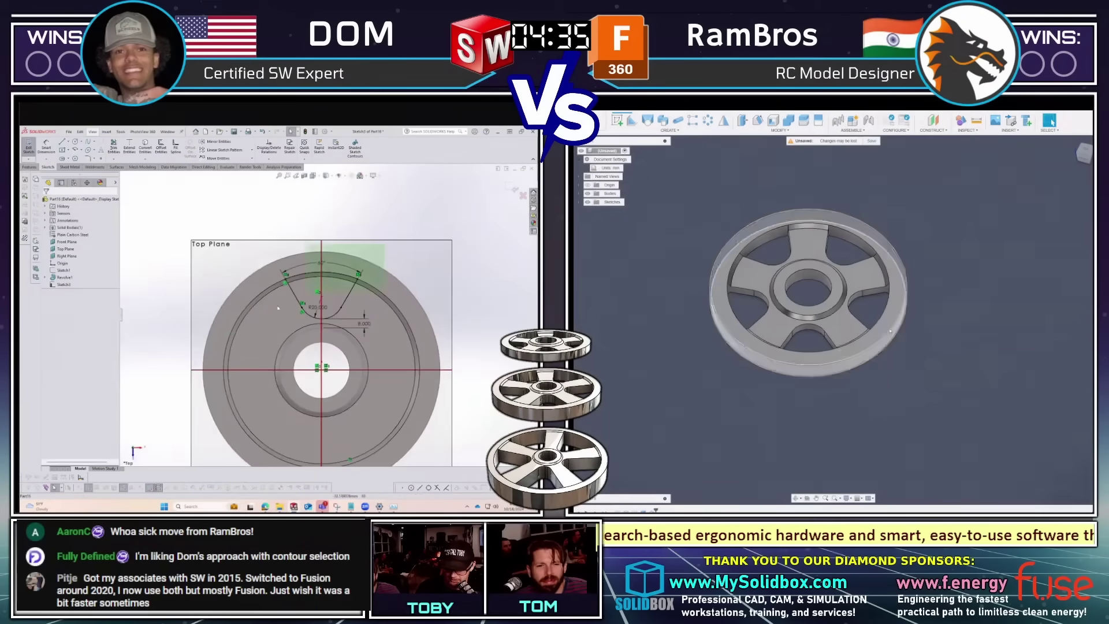
pyautogui.moveTo(277, 308); pyautogui.dragTo(220, 245)
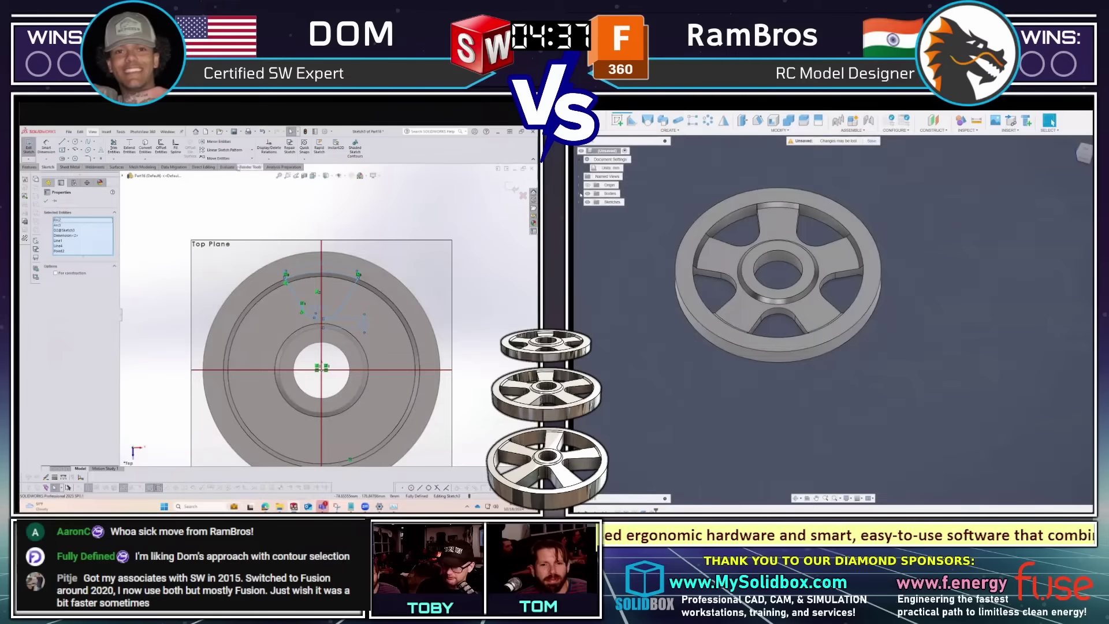
pyautogui.click(252, 150)
# Pattern the slot sketch circularly into 5 instances.
pyautogui.click(225, 158)
pyautogui.click(615, 202)
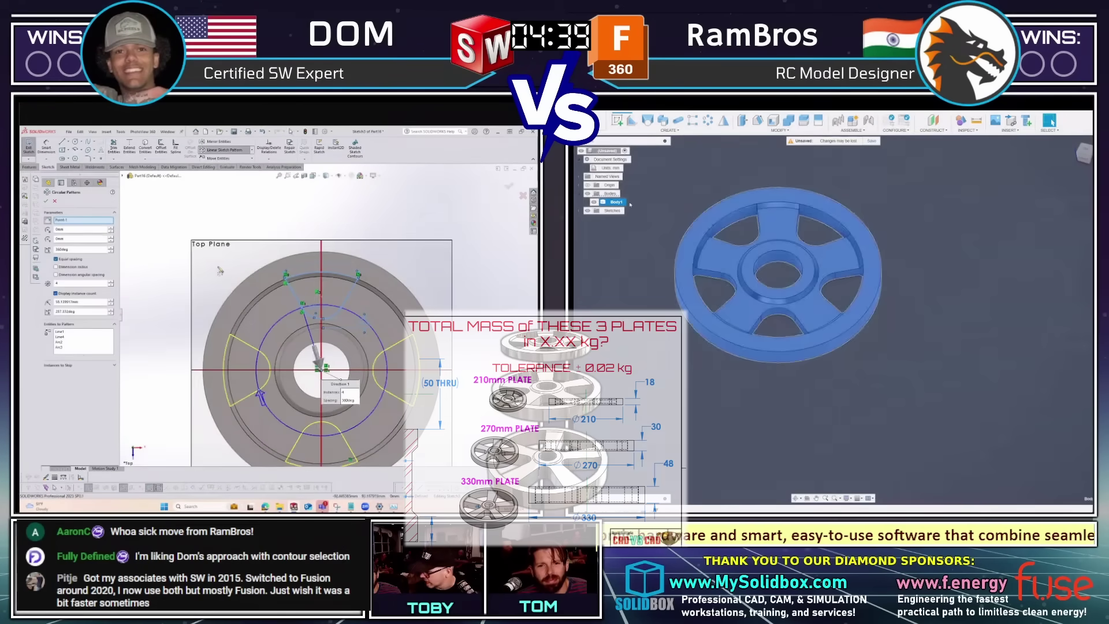
pyautogui.hotkey('ctrl', 'v')
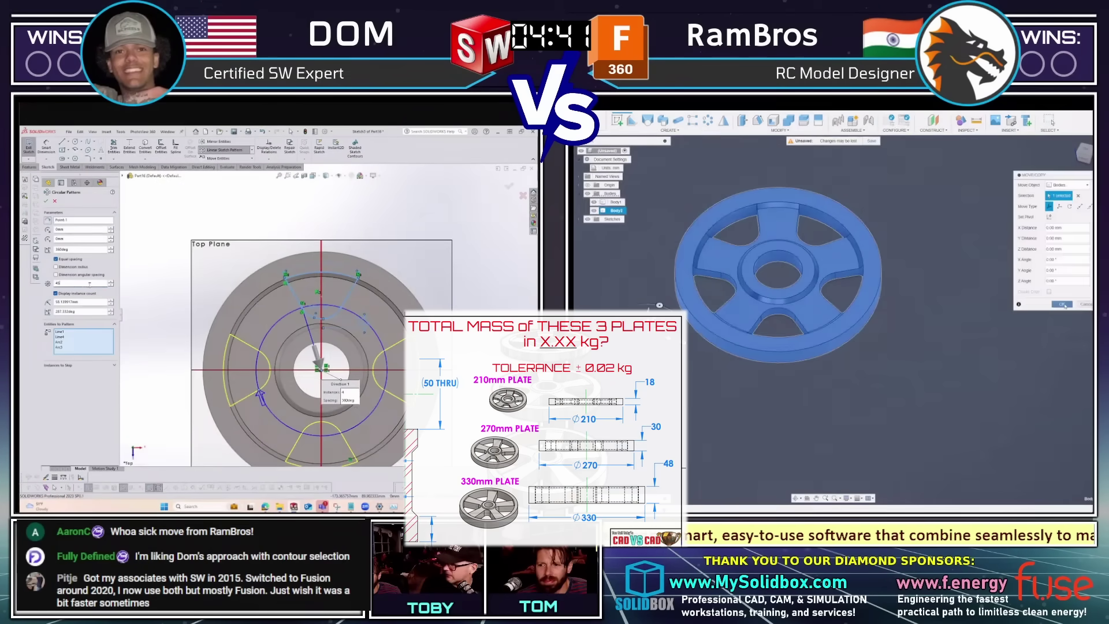
pyautogui.click(1062, 305)
pyautogui.doubleClick(73, 282)
pyautogui.write('5')
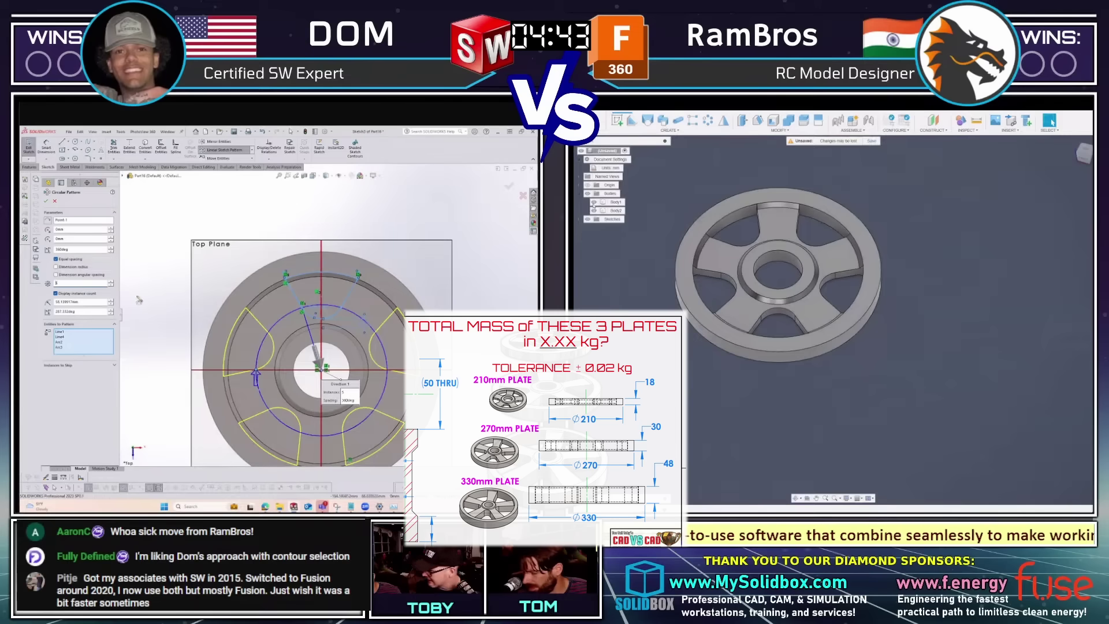
pyautogui.click(45, 200)
pyautogui.scroll(3, 885, 274)
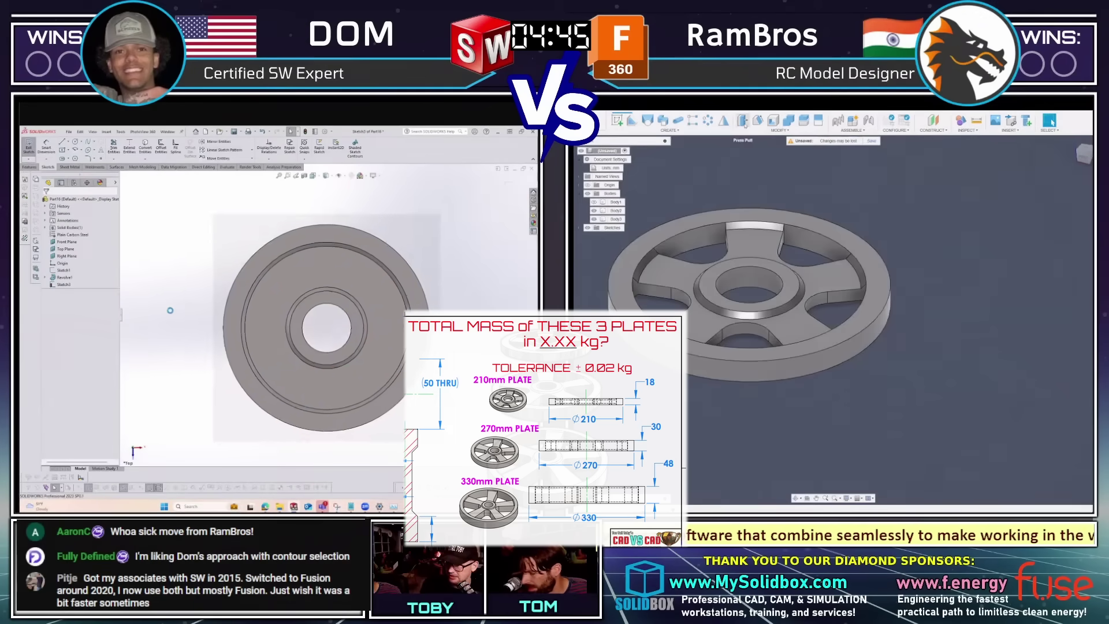
# Cut the five slots through the plate with Extruded Cut Through All - Both.
pyautogui.press('q')
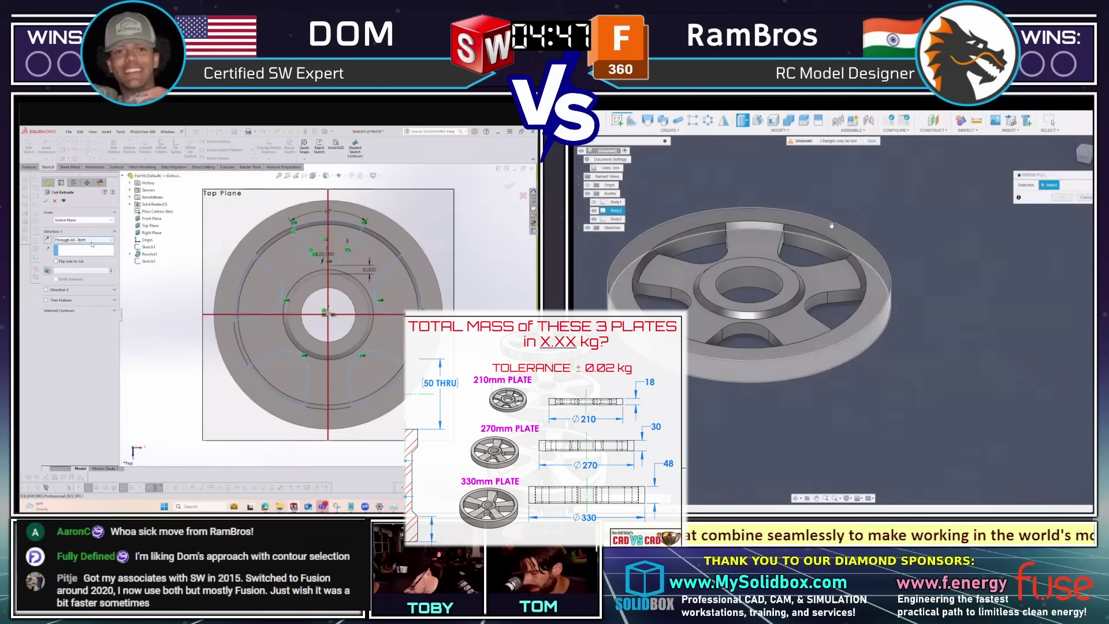
pyautogui.scroll(-3, 831, 224)
pyautogui.click(830, 226)
pyautogui.write('80')
pyautogui.press('Return')
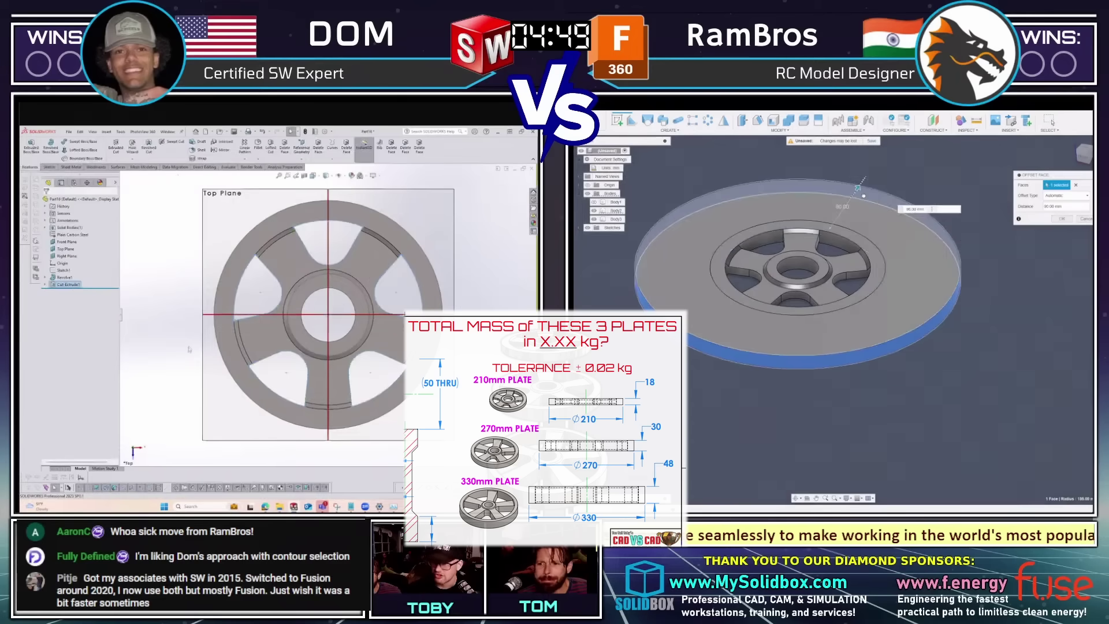
pyautogui.hotkey('ctrl', '7')
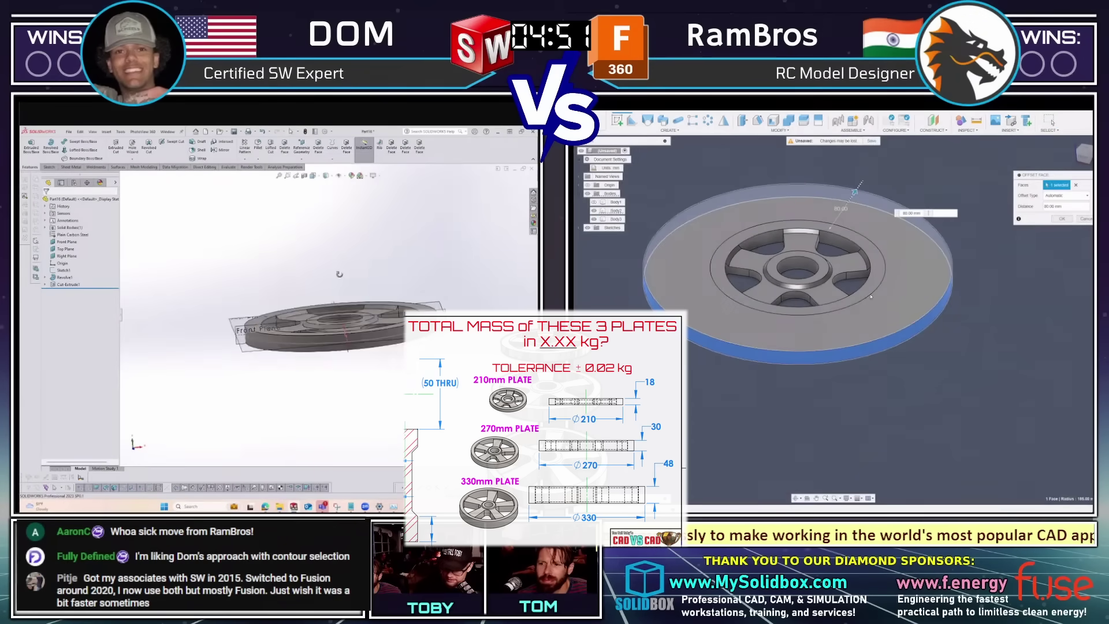
pyautogui.press('Escape')
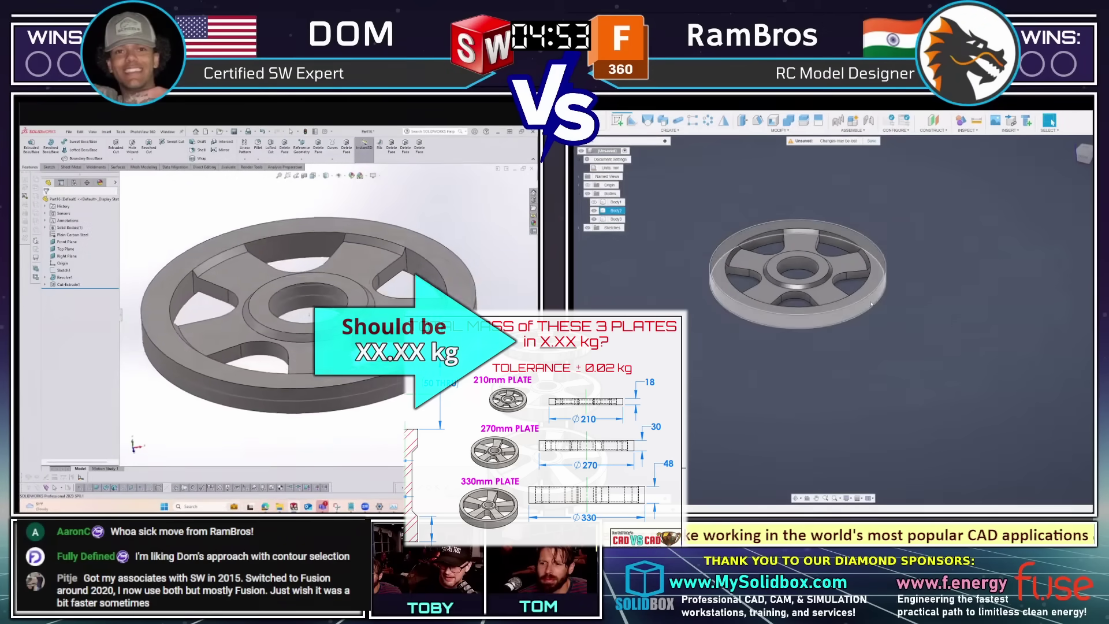
pyautogui.click(885, 307)
pyautogui.scroll(2, 894, 292)
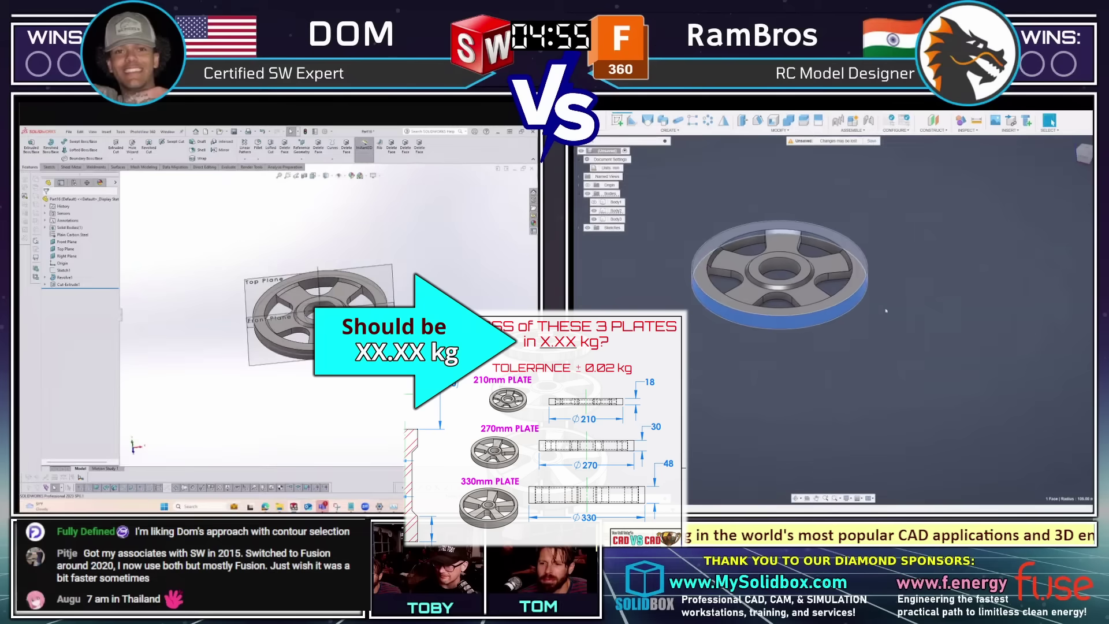
pyautogui.click(247, 301)
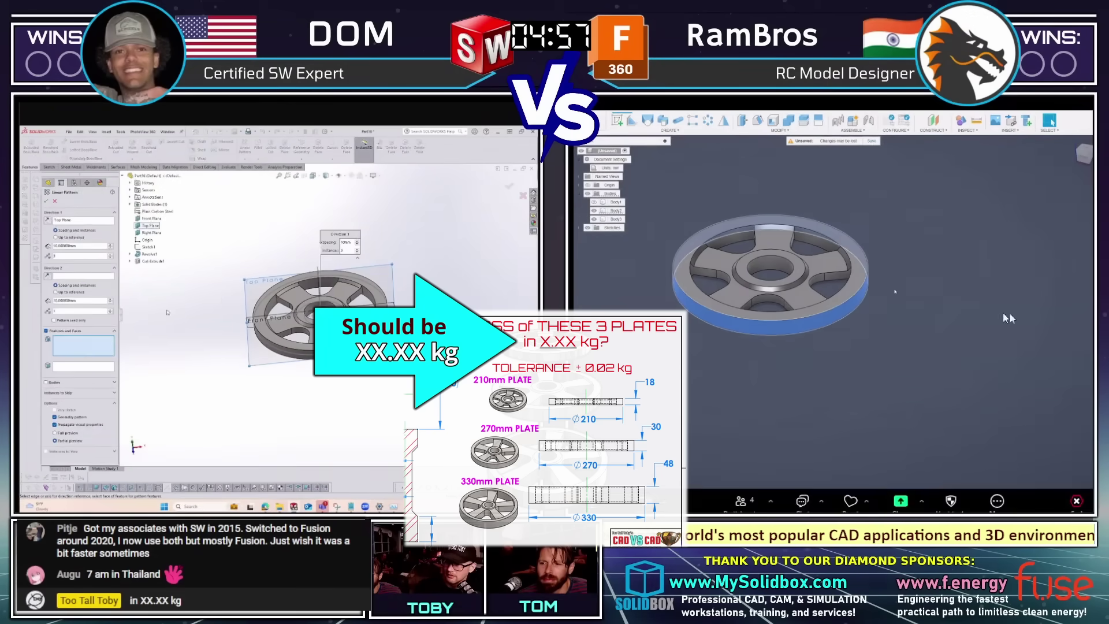
# Start a Linear Pattern along the Top Plane with the wheel as the body to pattern.
pyautogui.press('q')
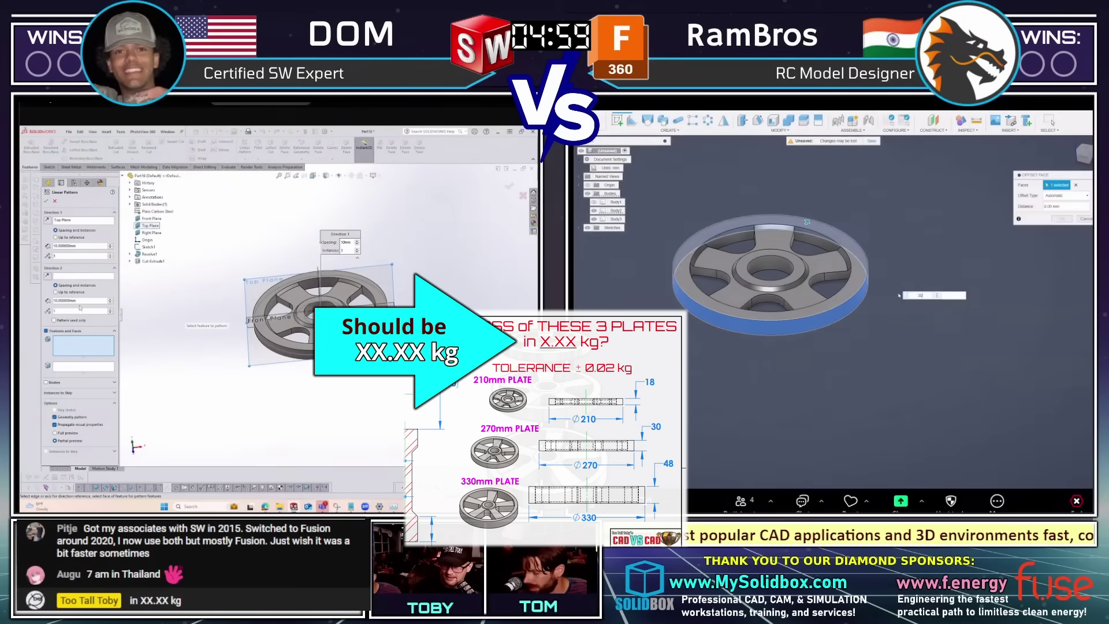
pyautogui.press('Escape')
pyautogui.scroll(5, 807, 222)
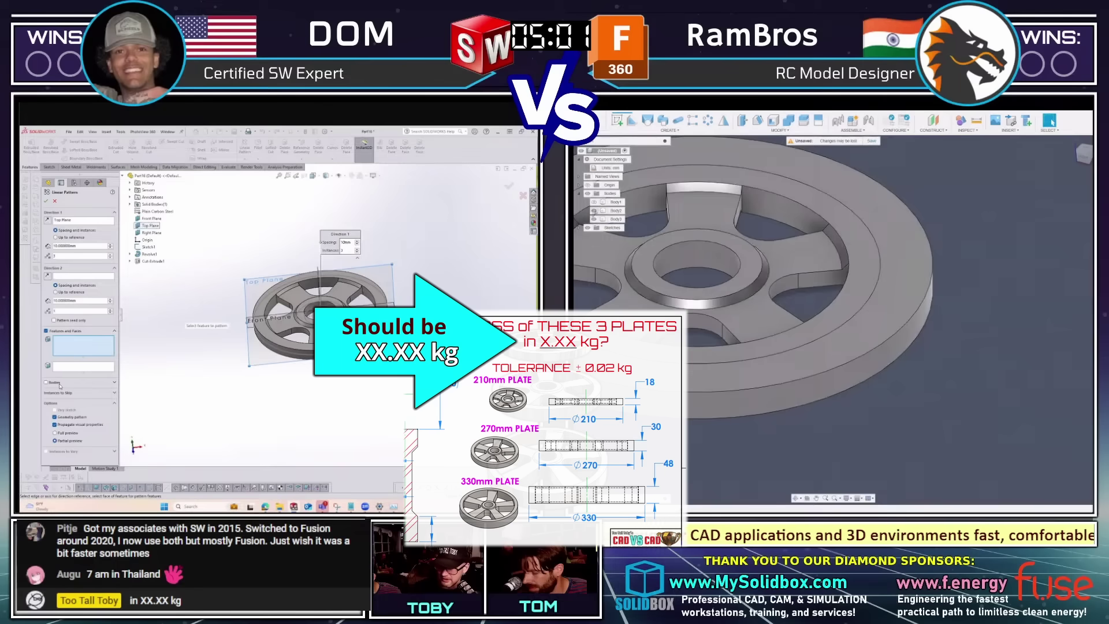
pyautogui.click(60, 386)
pyautogui.click(300, 324)
pyautogui.moveTo(300, 323); pyautogui.dragTo(306, 300, button='middle')
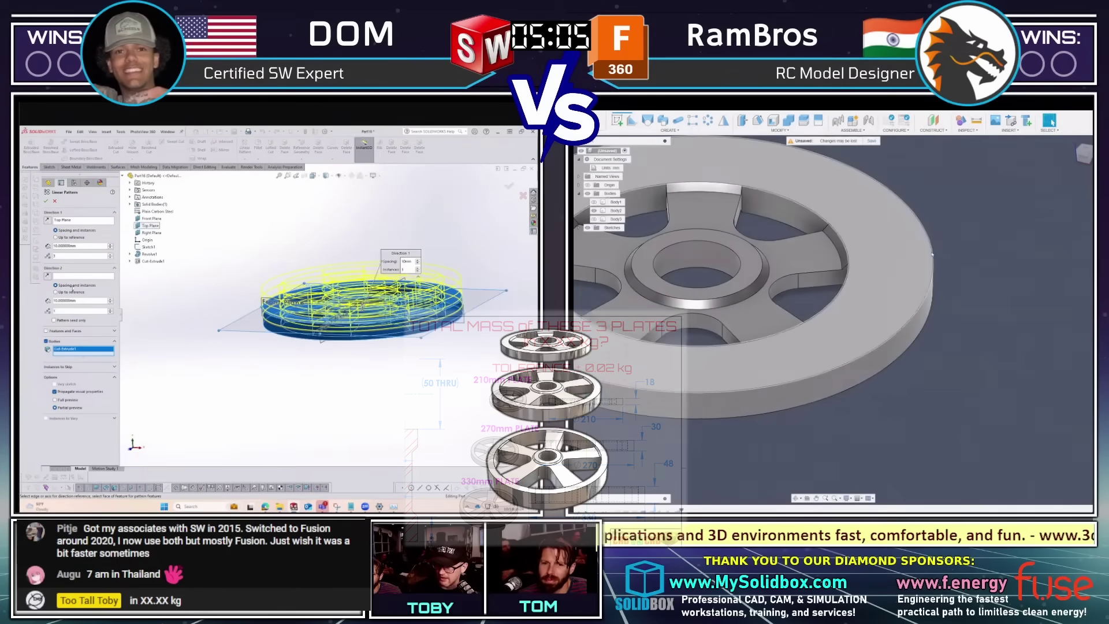
pyautogui.scroll(-3, 919, 284)
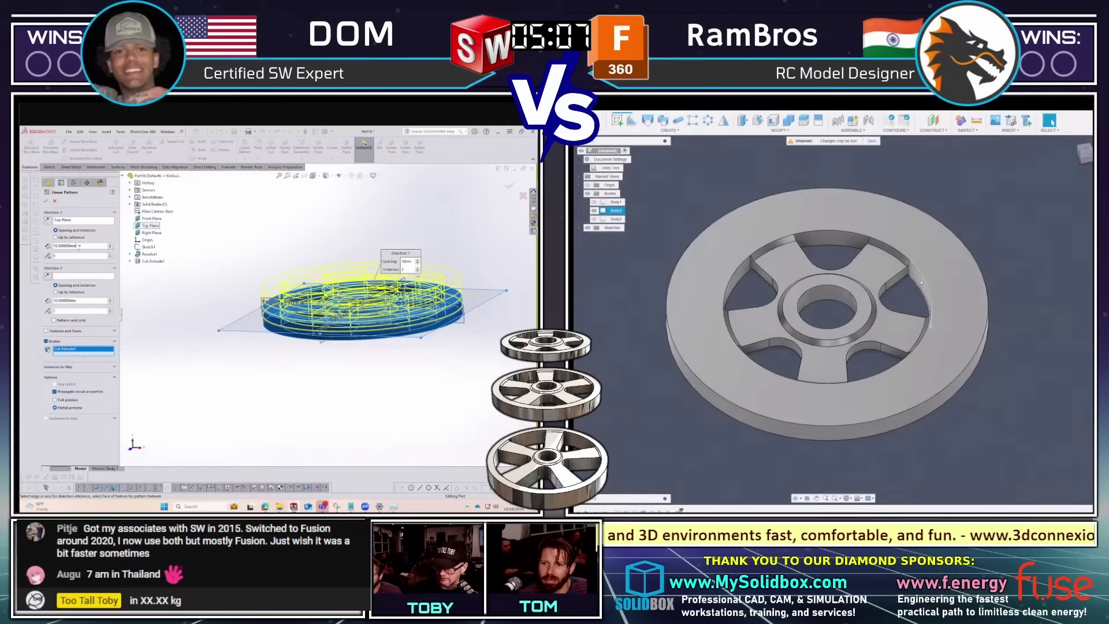
# Set 40 mm spacing with 3 instances and accept the pattern, viewing it from the front.
pyautogui.doubleClick(80, 246)
pyautogui.click(921, 283)
pyautogui.write('40')
pyautogui.press('Return')
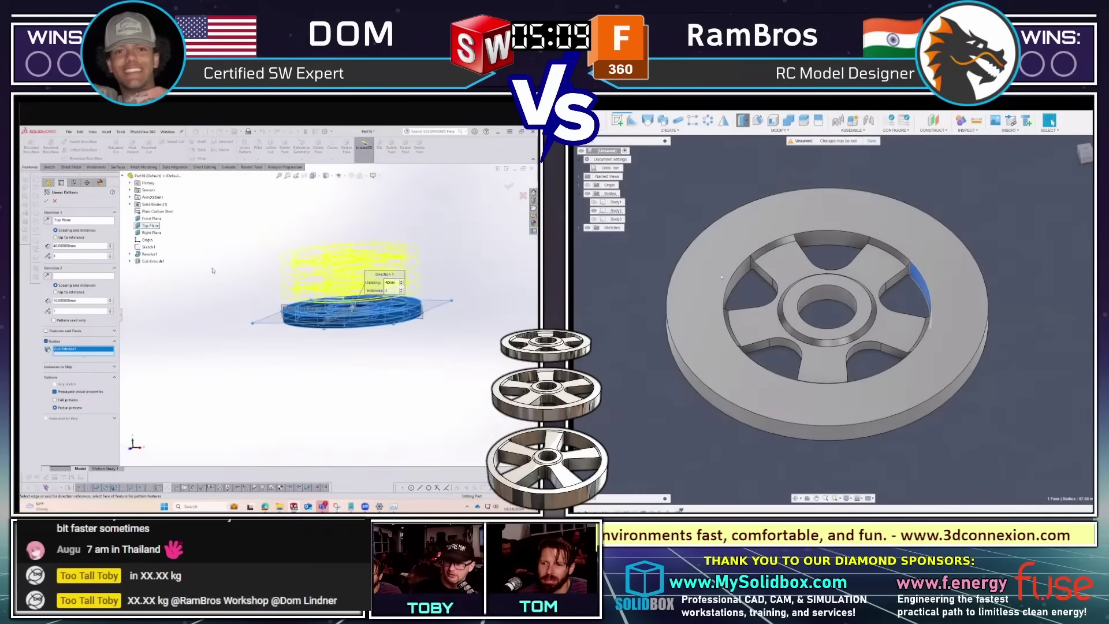
pyautogui.scroll(2, 704, 301)
pyautogui.click(702, 303)
pyautogui.press('q')
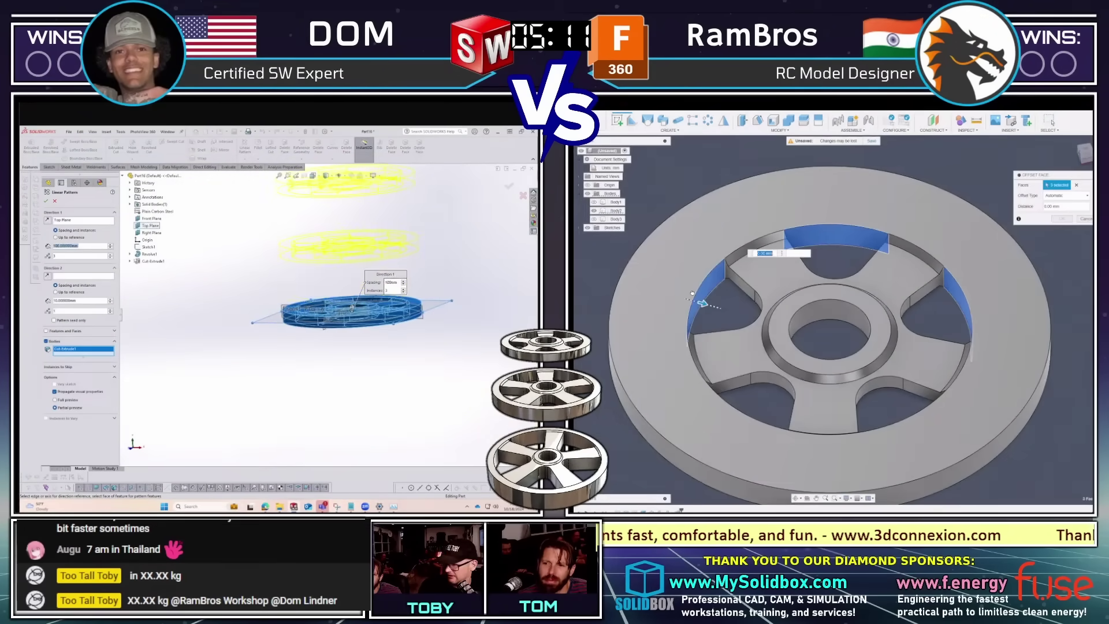
pyautogui.click(46, 201)
pyautogui.scroll(5, 691, 293)
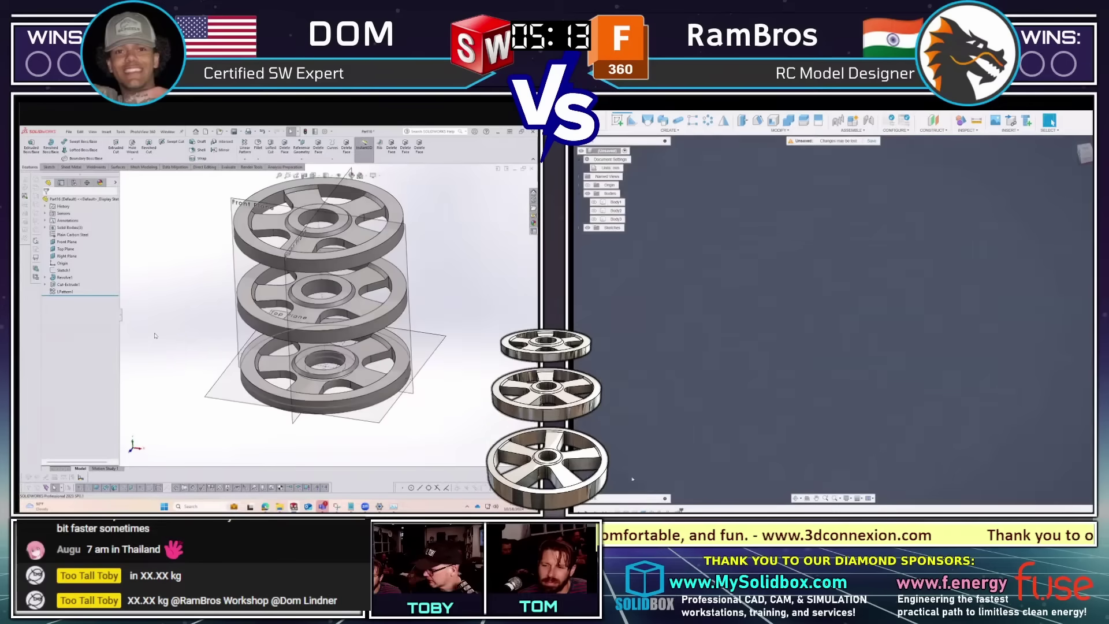
pyautogui.scroll(-5, 794, 315)
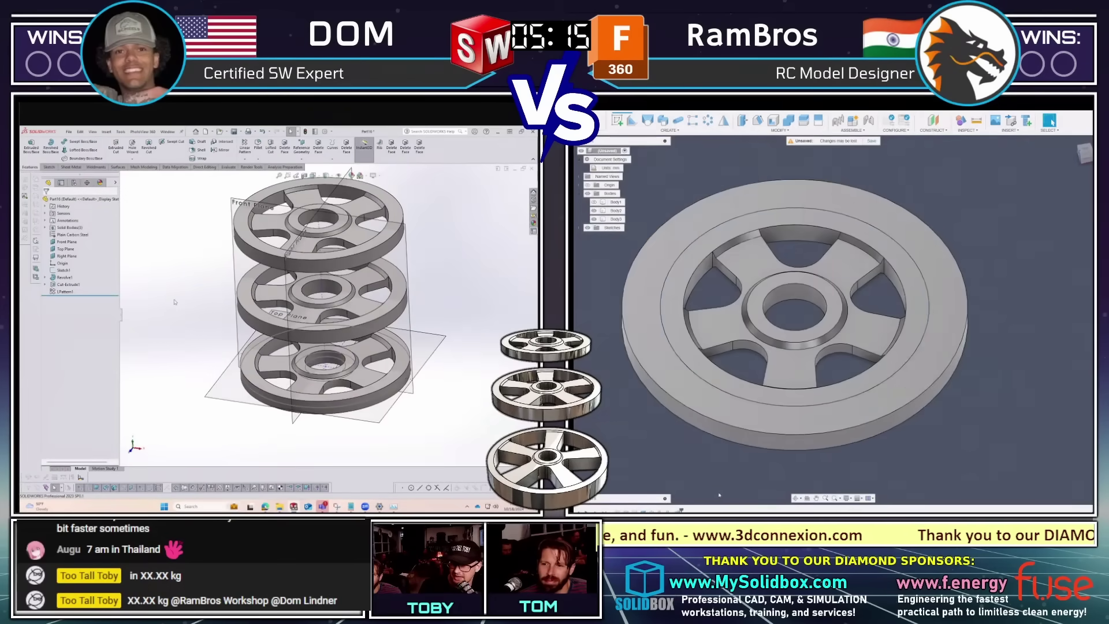
pyautogui.scroll(-3, 237, 310)
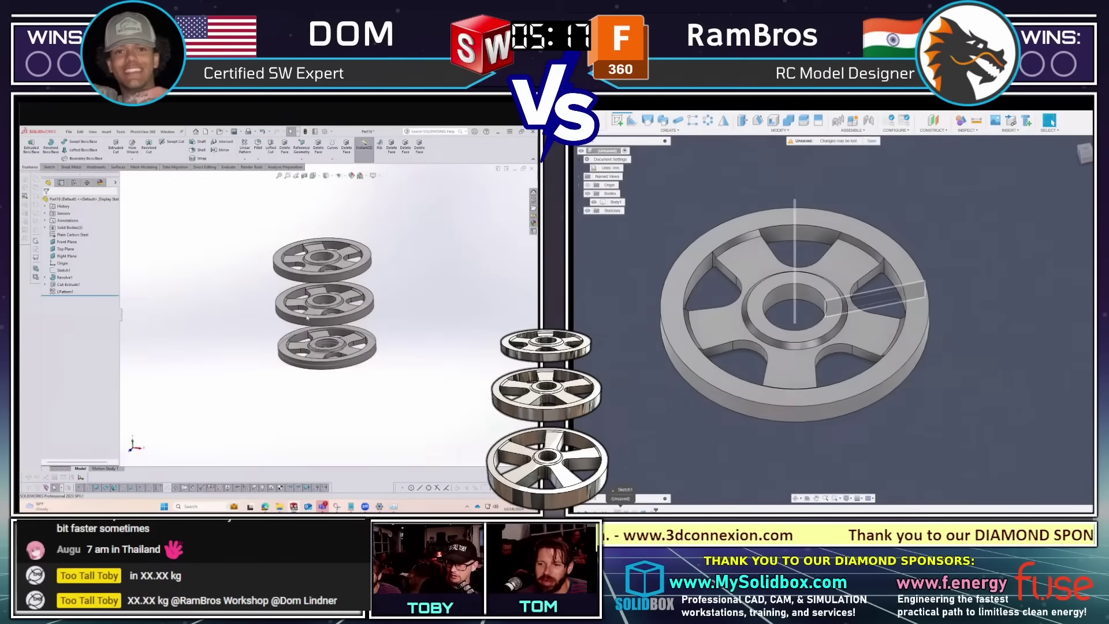
pyautogui.hotkey('ctrl', '1')
# Undo a rectangle attempt in the Fusion sketch to restore the arc.
pyautogui.click(205, 167)
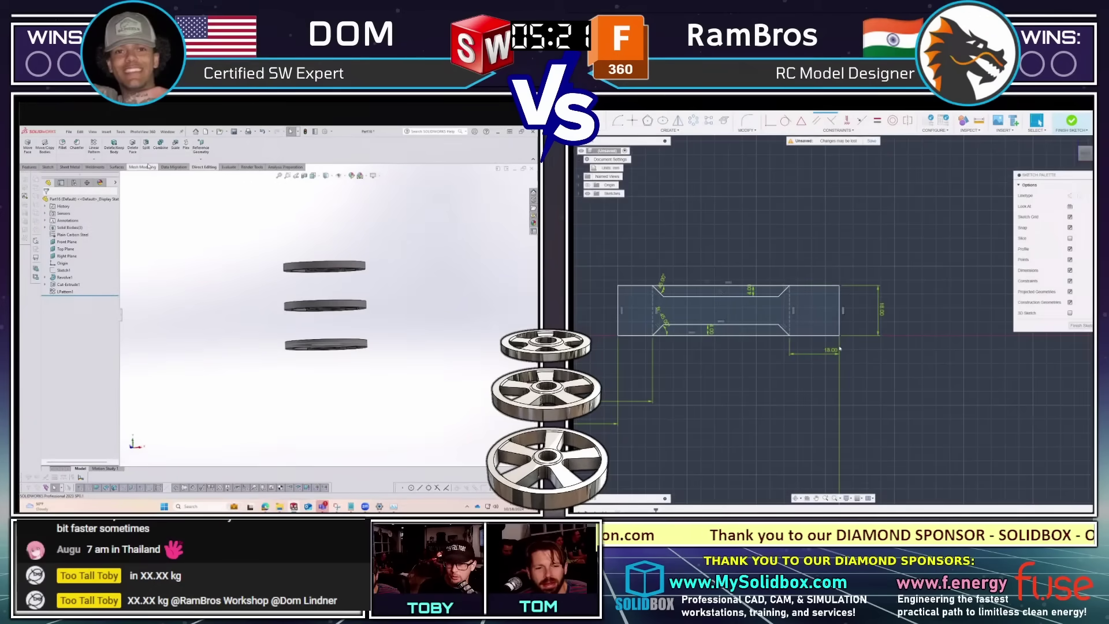
pyautogui.scroll(1, 806, 318)
pyautogui.press('r')
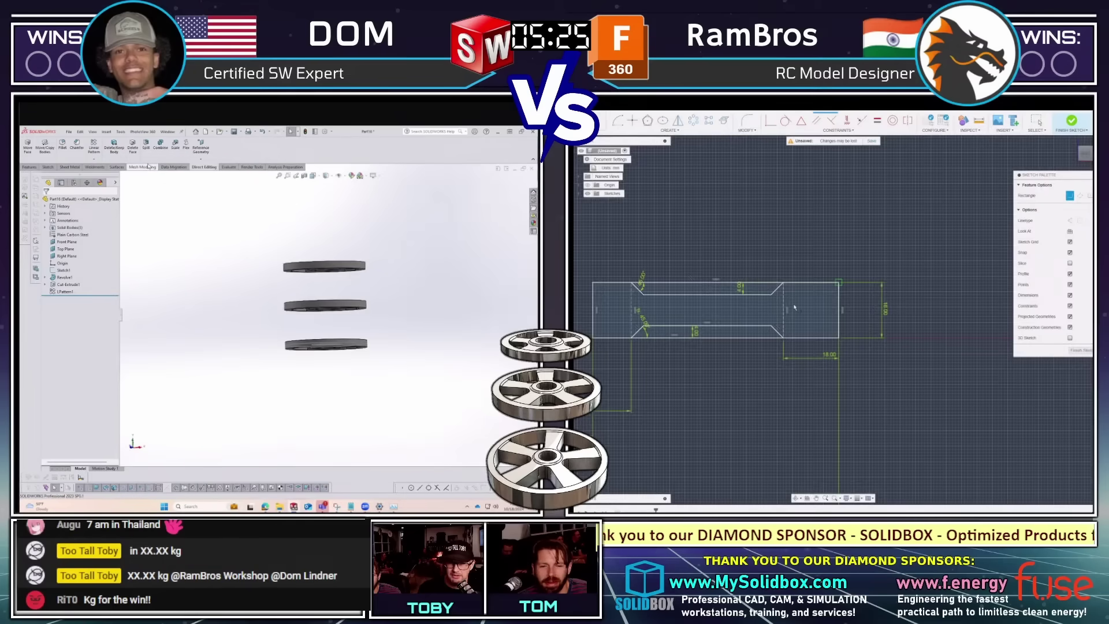
pyautogui.press('Escape')
pyautogui.scroll(1, 814, 305)
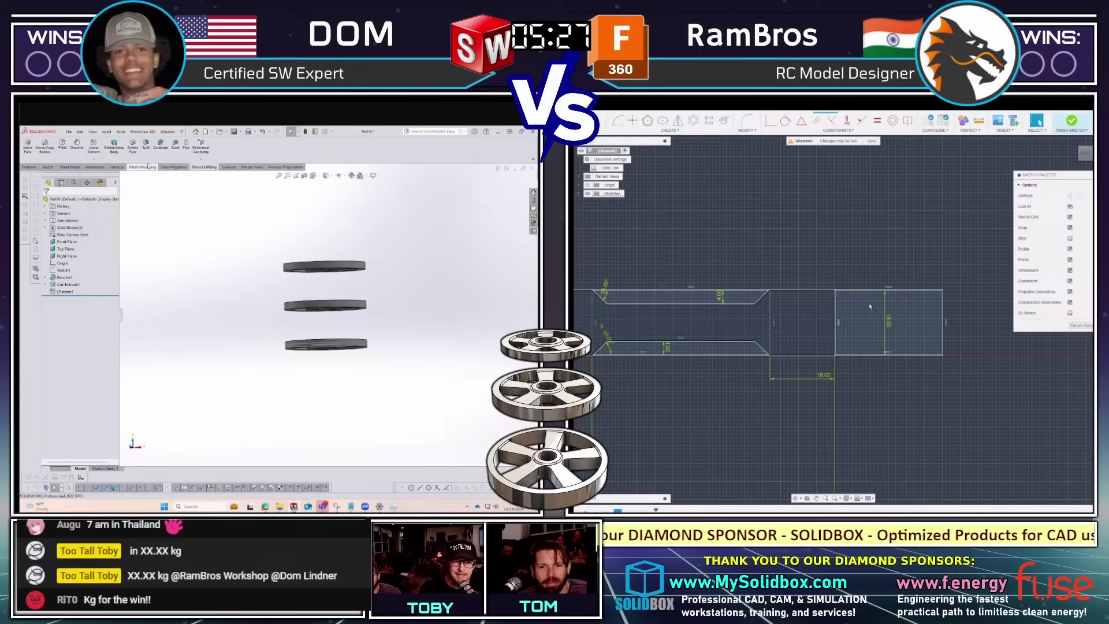
pyautogui.hotkey('ctrl', 'z')
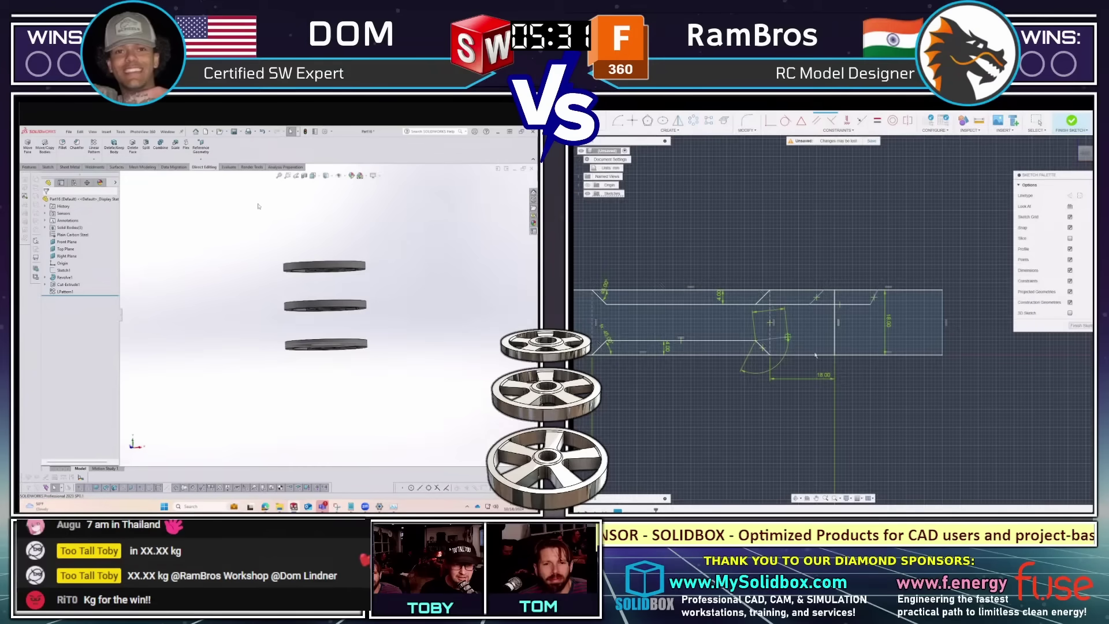
# Show the three wheels in isometric view and delete the top wheel body.
pyautogui.hotkey('ctrl', '7')
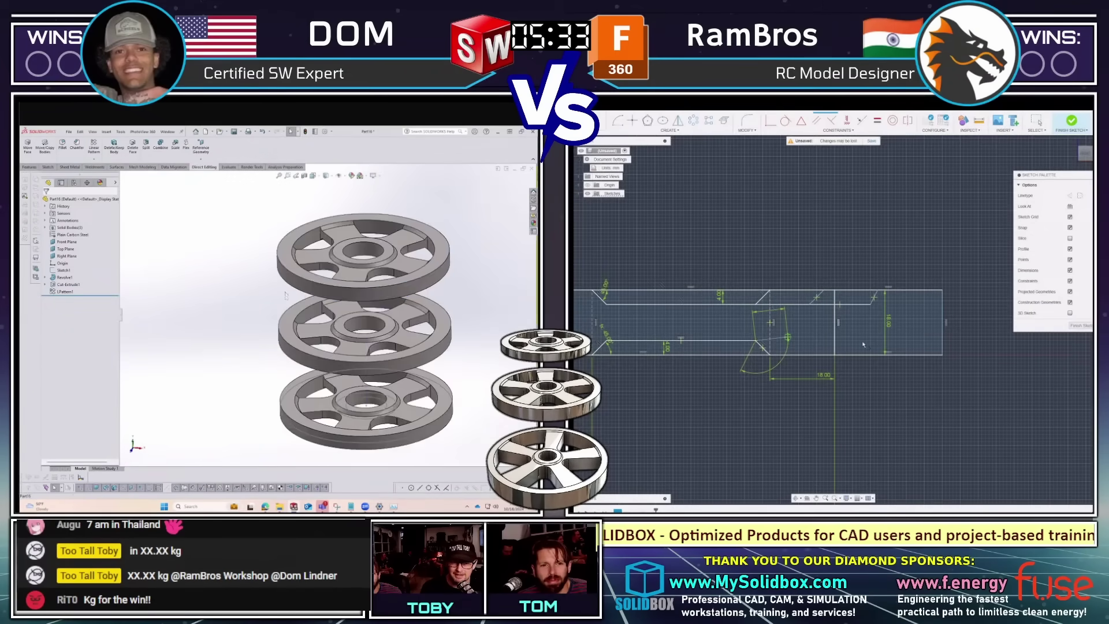
pyautogui.press('Tab')
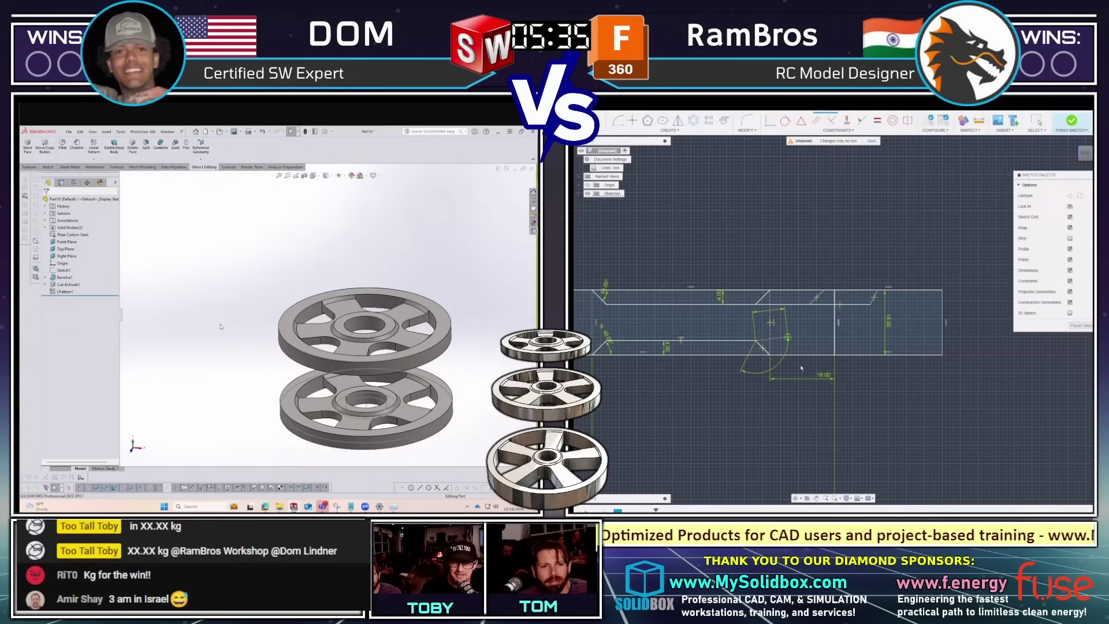
pyautogui.scroll(3, 837, 335)
# Save the SOLIDWORKS part under a new name and extrude the Fusion sketch into a solid.
pyautogui.click(237, 132)
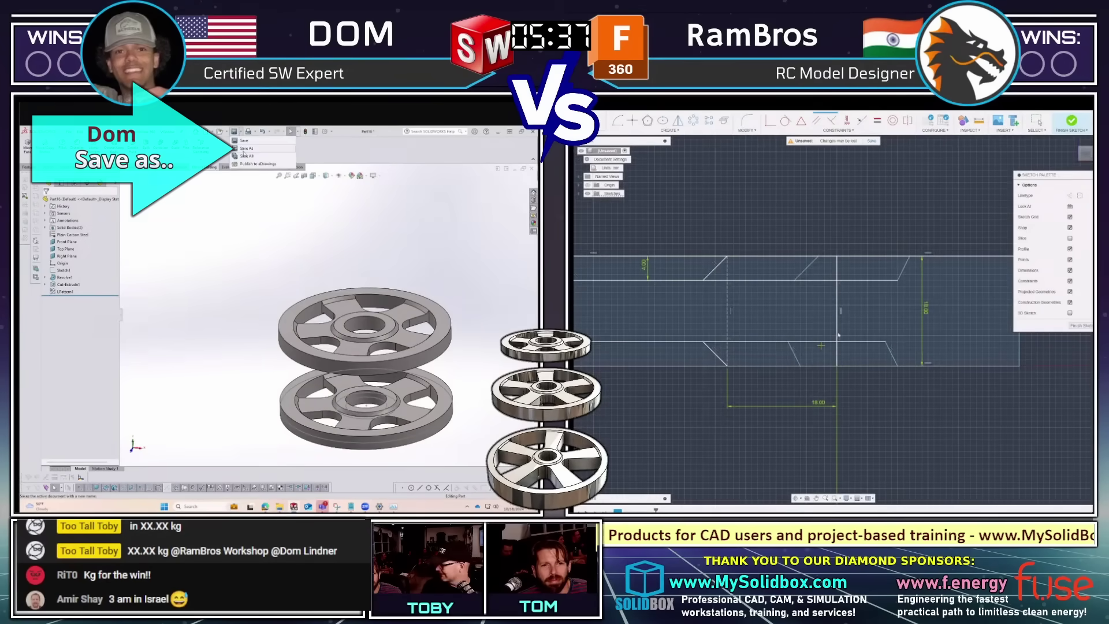
pyautogui.click(244, 148)
pyautogui.press('e')
pyautogui.press('Return')
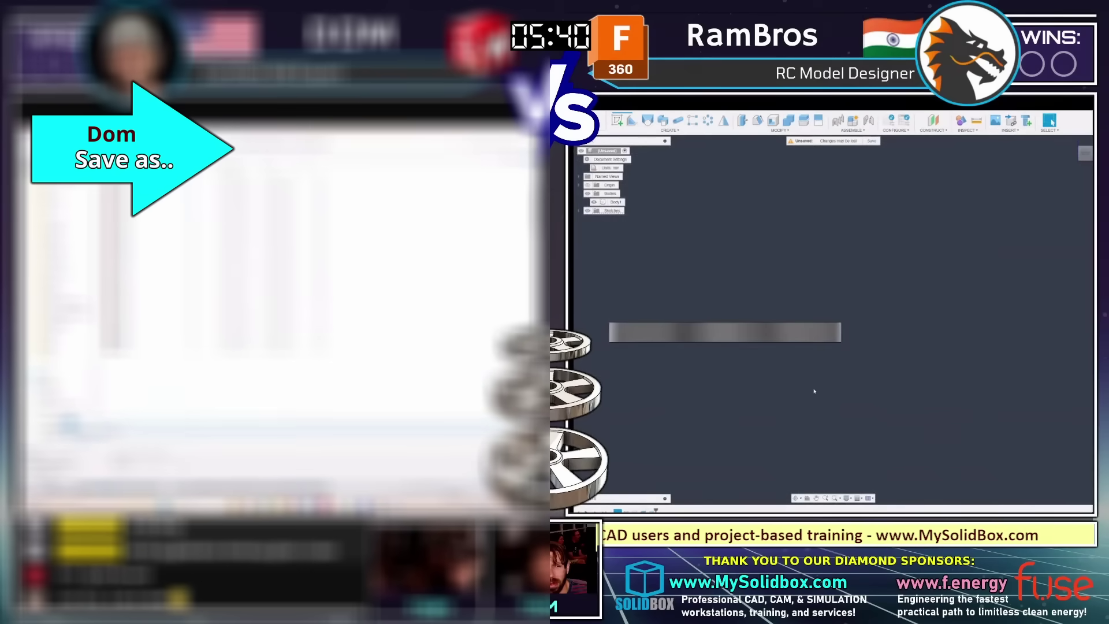
# Delete the LPattern1 wheel pattern from the SOLIDWORKS tree, leaving a single wheel.
pyautogui.keyDown('shift'); pyautogui.moveTo(814, 391); pyautogui.dragTo(837, 369, button='middle'); pyautogui.keyUp('shift')
pyautogui.scroll(-3, 837, 369)
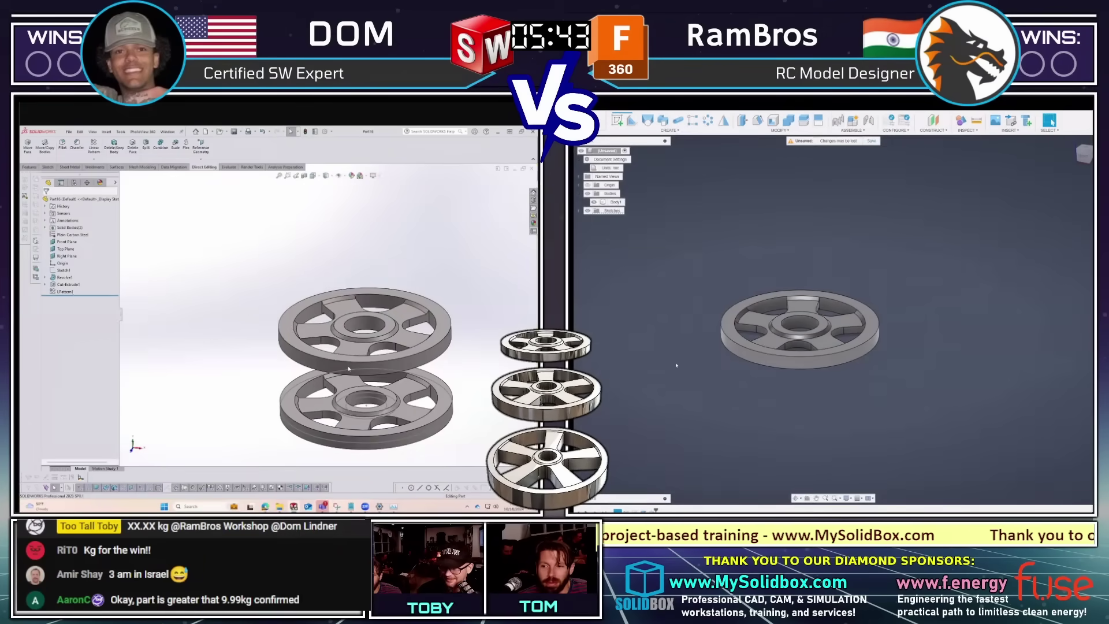
pyautogui.click(80, 292)
pyautogui.press('Delete')
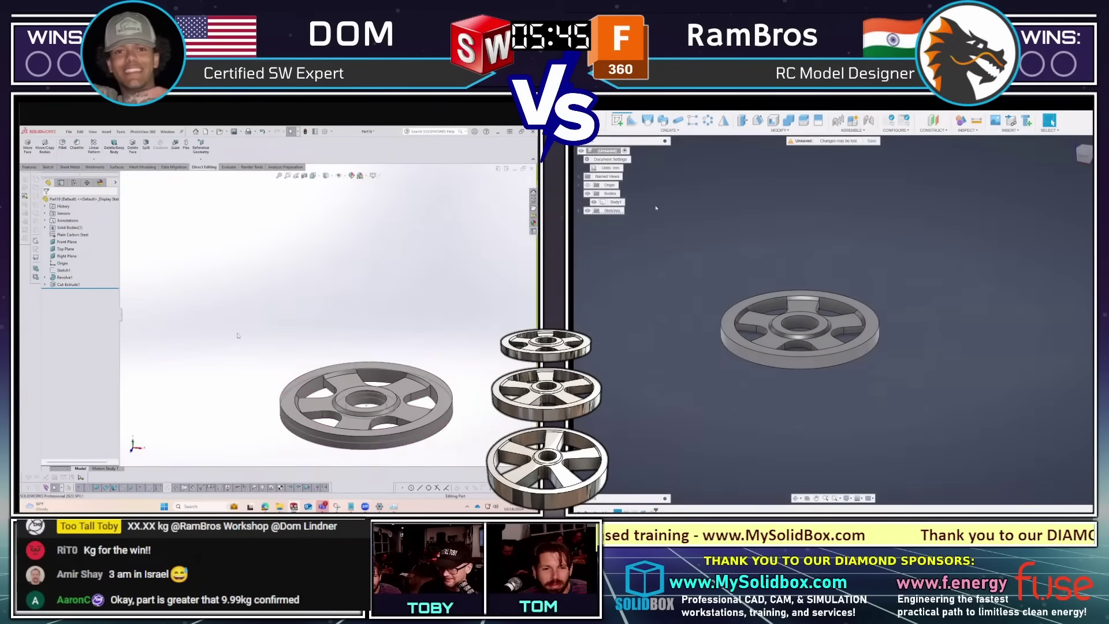
pyautogui.scroll(-3, 328, 365)
pyautogui.scroll(5, 329, 365)
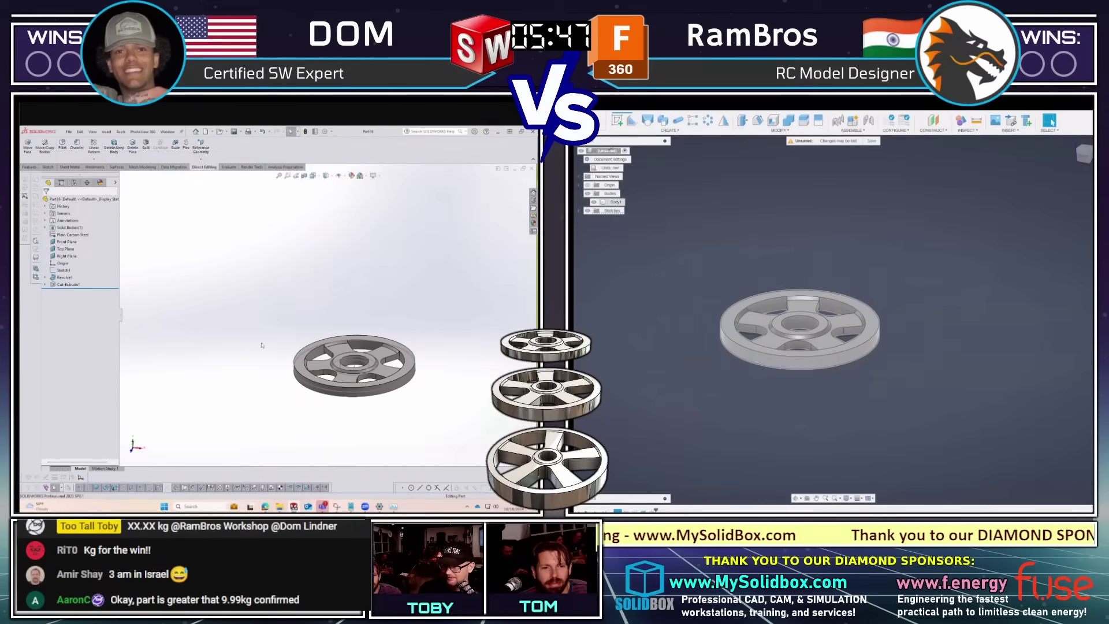
# Save the single wheel as its own part, Part17.
pyautogui.rightClick(612, 151)
pyautogui.click(239, 132)
pyautogui.click(246, 148)
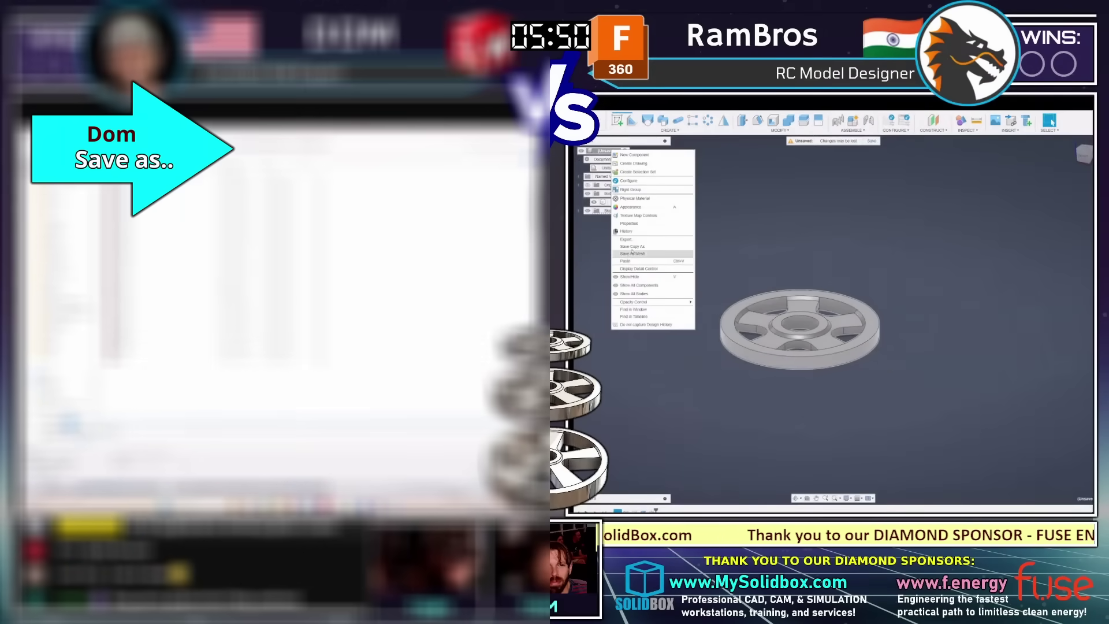
pyautogui.click(634, 155)
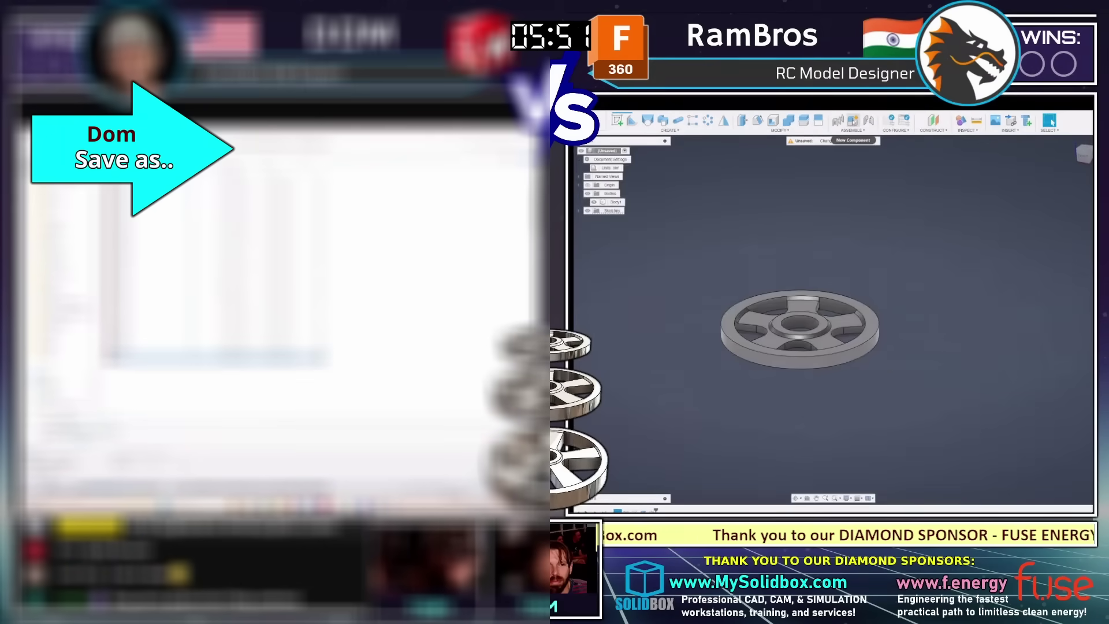
# Convert Fusion's Body1 to a component and undo it, then choose the SOLIDWORKS assembly template.
pyautogui.rightClick(615, 202)
pyautogui.click(633, 298)
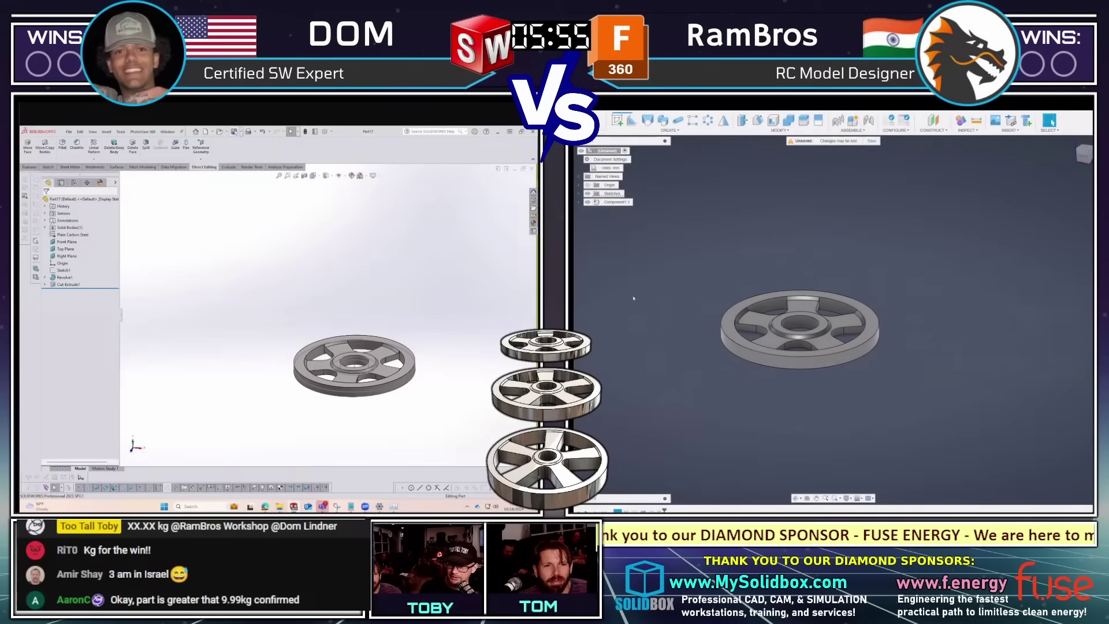
pyautogui.click(617, 202)
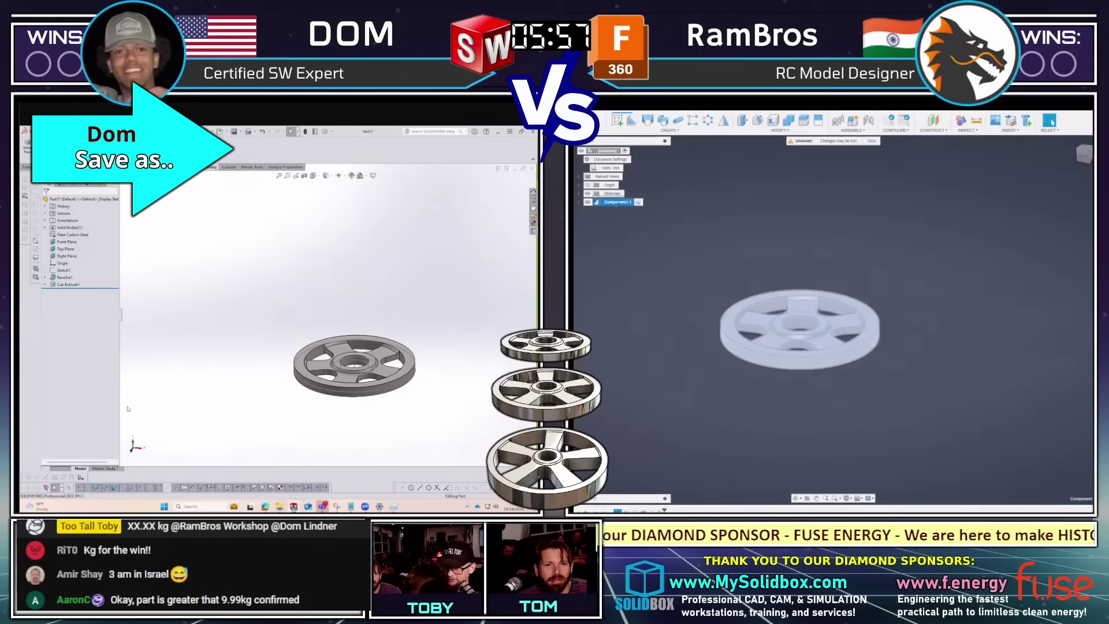
pyautogui.hotkey('ctrl', 'z')
pyautogui.scroll(3, 850, 329)
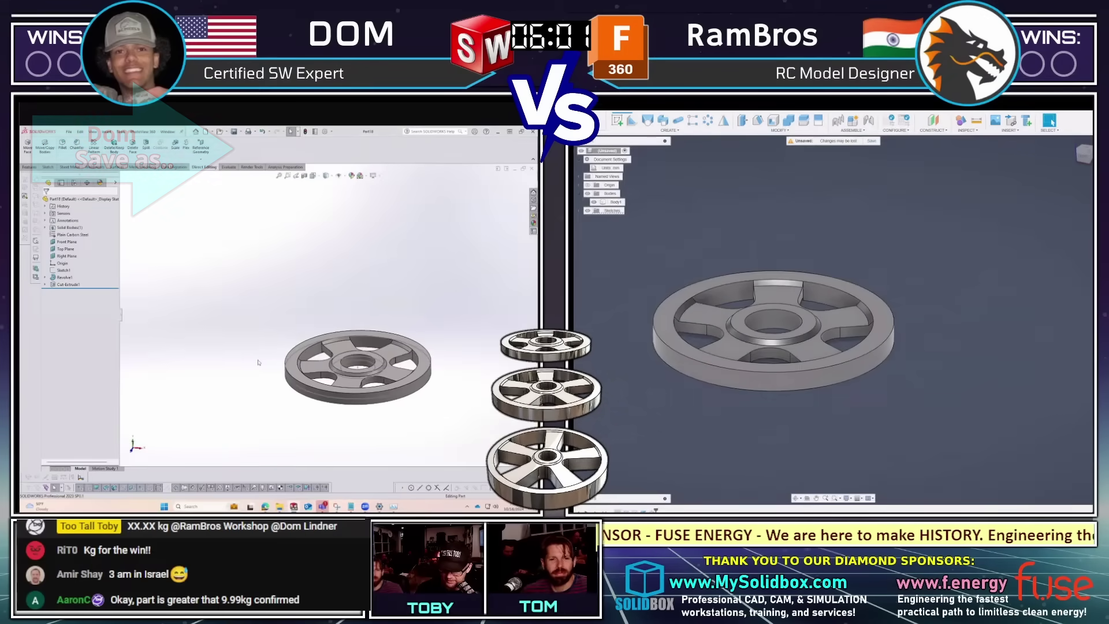
pyautogui.hotkey('ctrl', 'n')
pyautogui.click(130, 283)
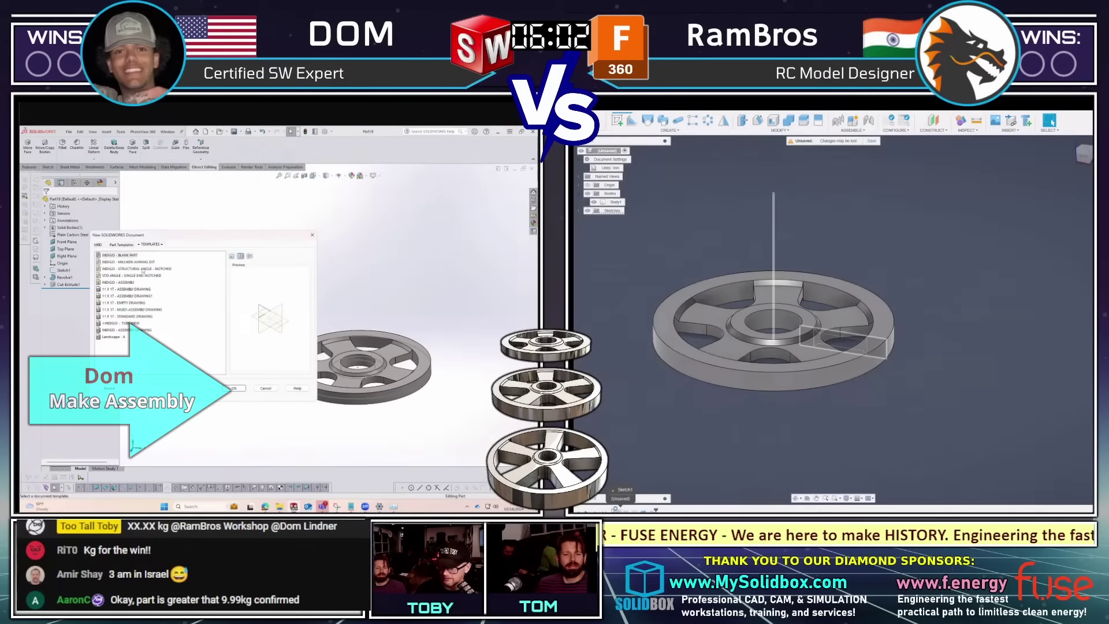
# Create a new empty assembly and insert the three wheel parts into it.
pyautogui.doubleClick(130, 282)
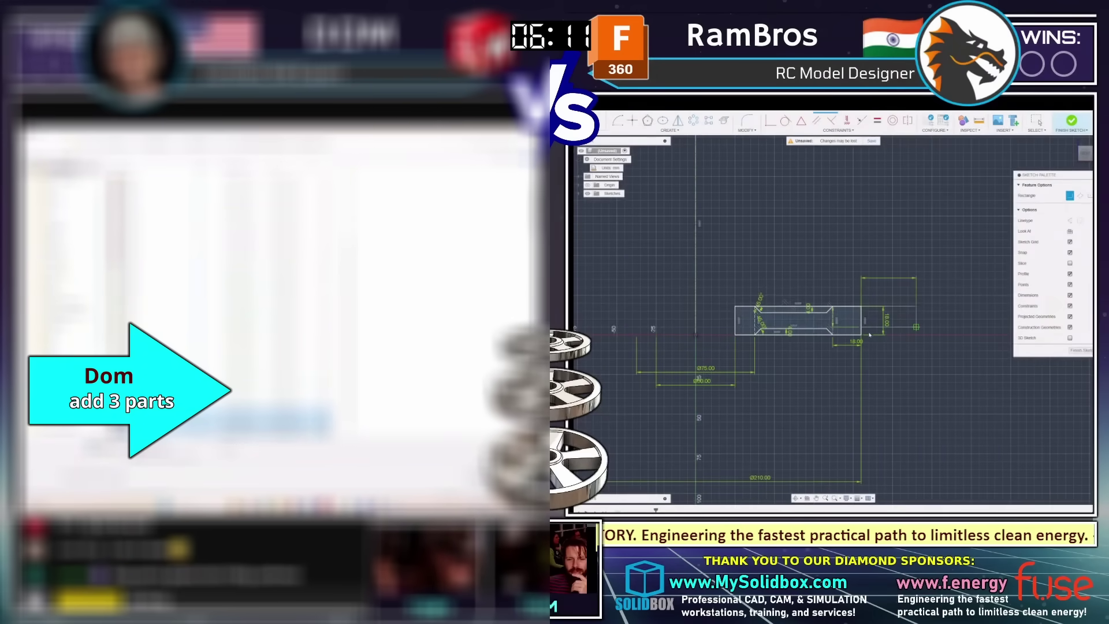
pyautogui.scroll(3, 860, 327)
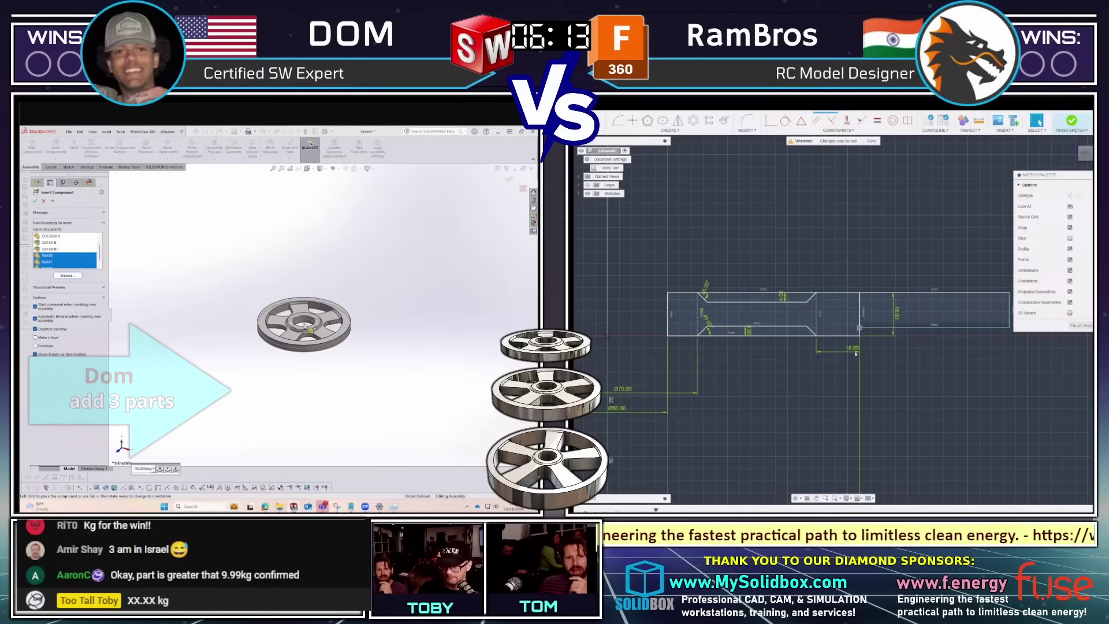
pyautogui.click(309, 326)
pyautogui.scroll(-5, 313, 278)
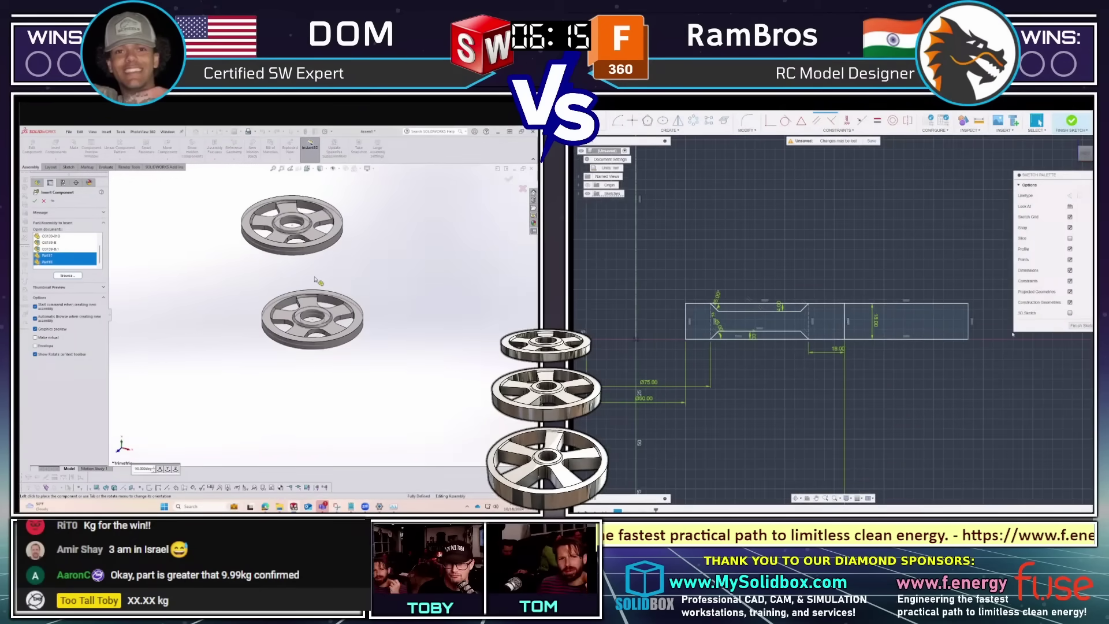
pyautogui.click(324, 312)
pyautogui.press('Escape')
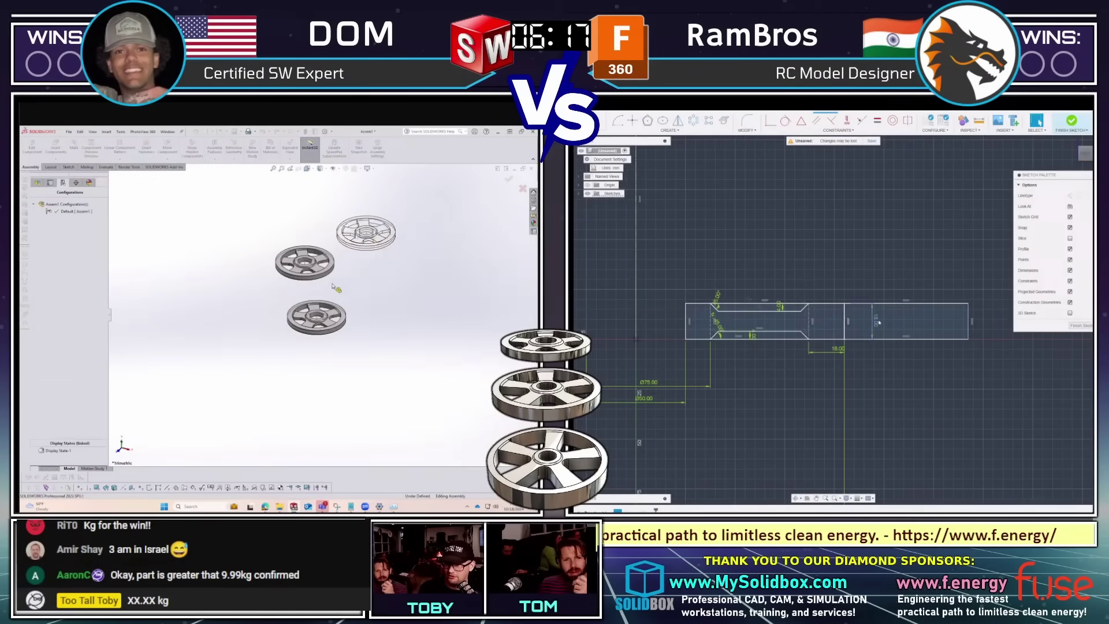
pyautogui.scroll(3, 329, 279)
# Open one wheel from the assembly as its own part.
pyautogui.rightClick(309, 235)
pyautogui.click(313, 246)
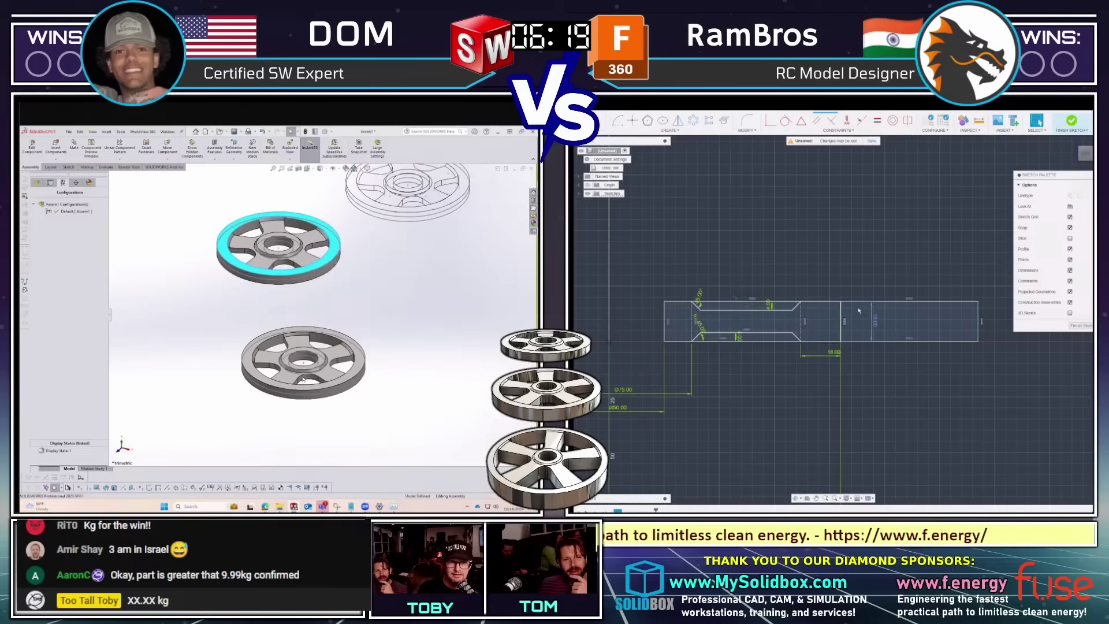
pyautogui.scroll(5, 403, 315)
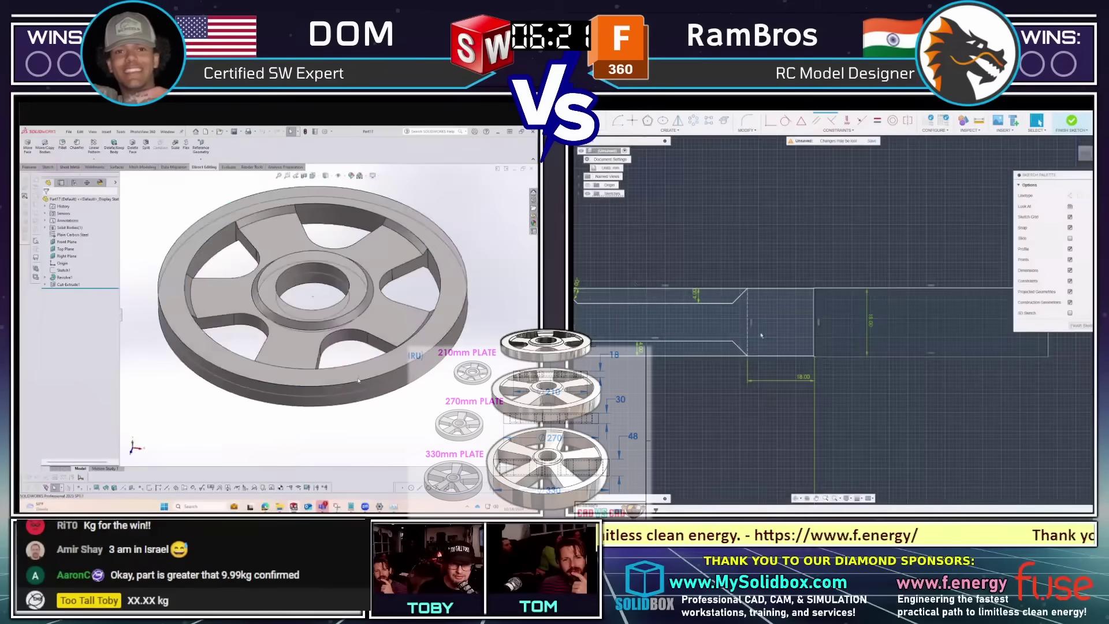
# Change a wheel dimension to 18, rebuild, and fit the wheel in view.
pyautogui.doubleClick(404, 307)
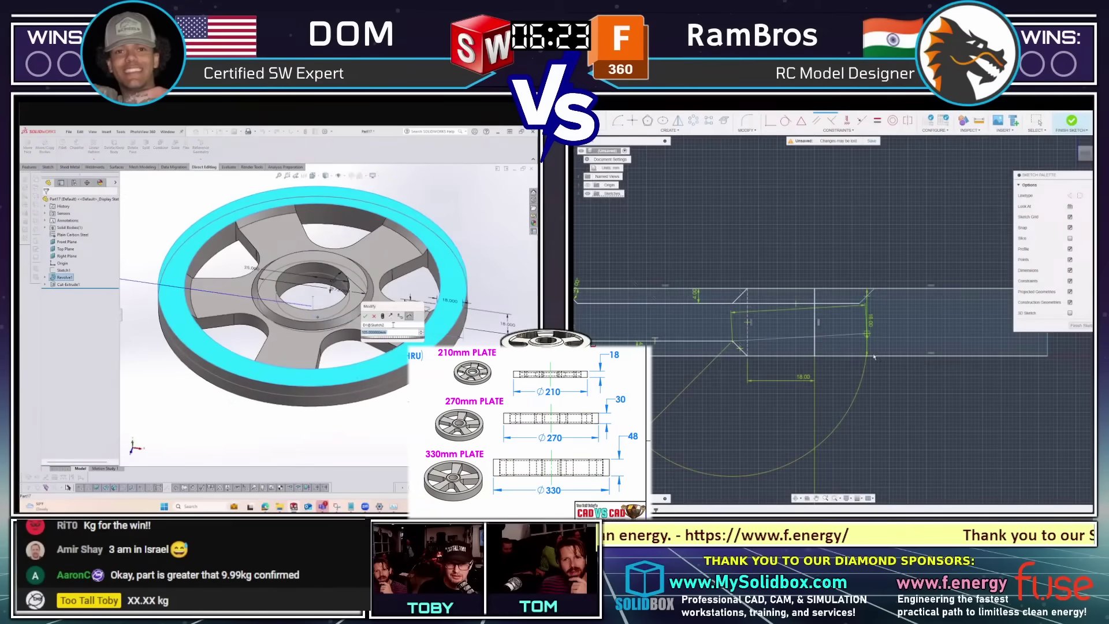
pyautogui.write('18')
pyautogui.scroll(4, 877, 358)
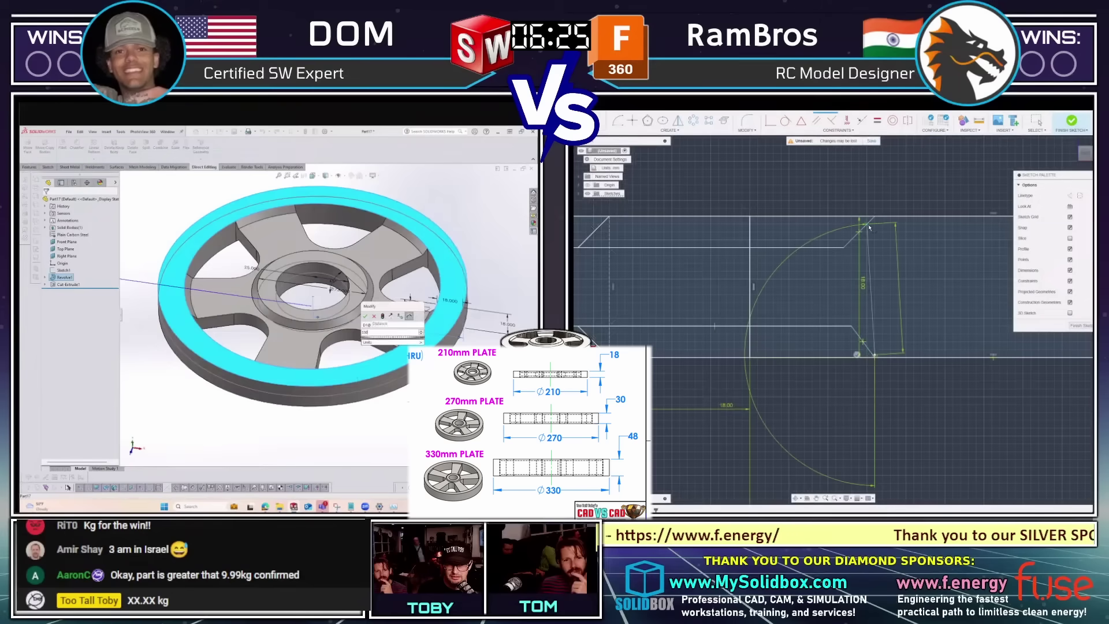
pyautogui.press('Return')
pyautogui.press('f')
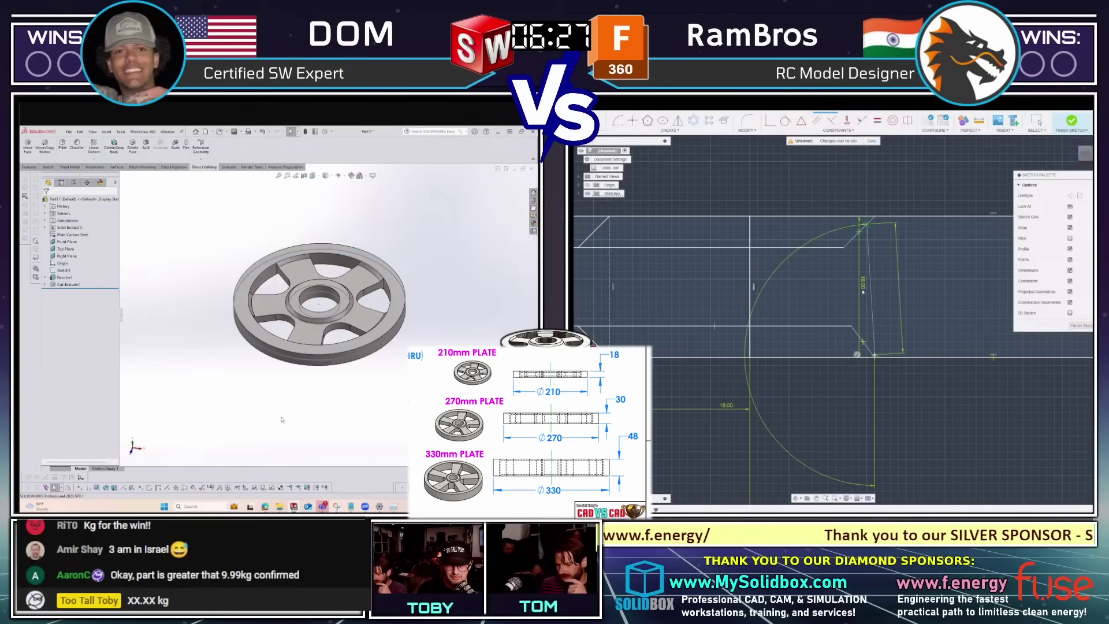
pyautogui.scroll(3, 375, 317)
pyautogui.scroll(-4, 768, 289)
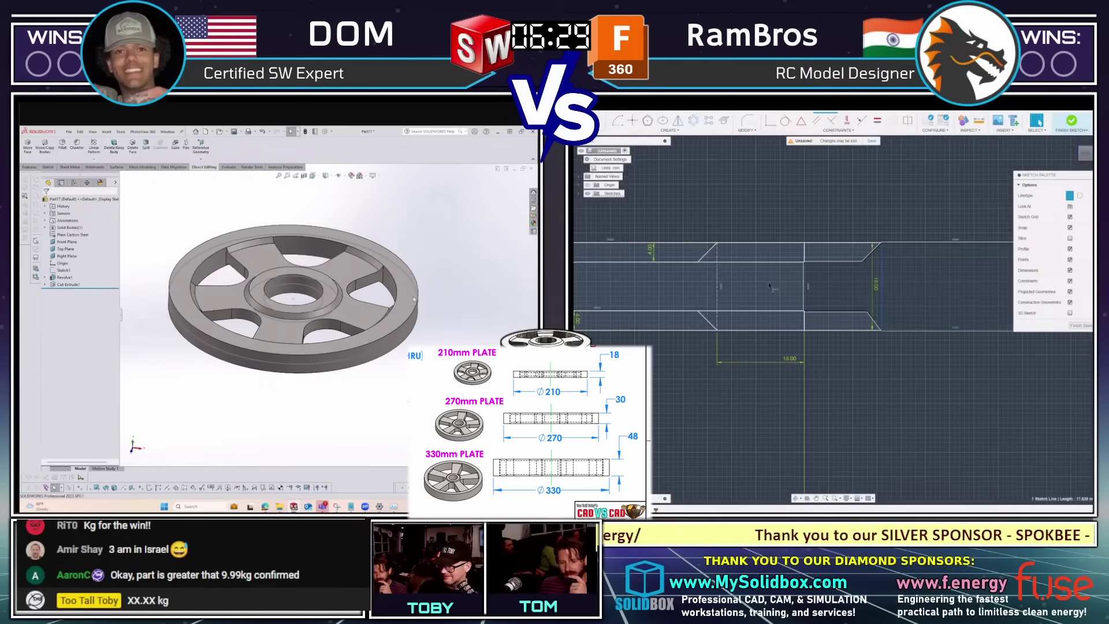
# Show the outer rim's dimensions, then switch to the Assem1 three-wheel assembly.
pyautogui.click(404, 297)
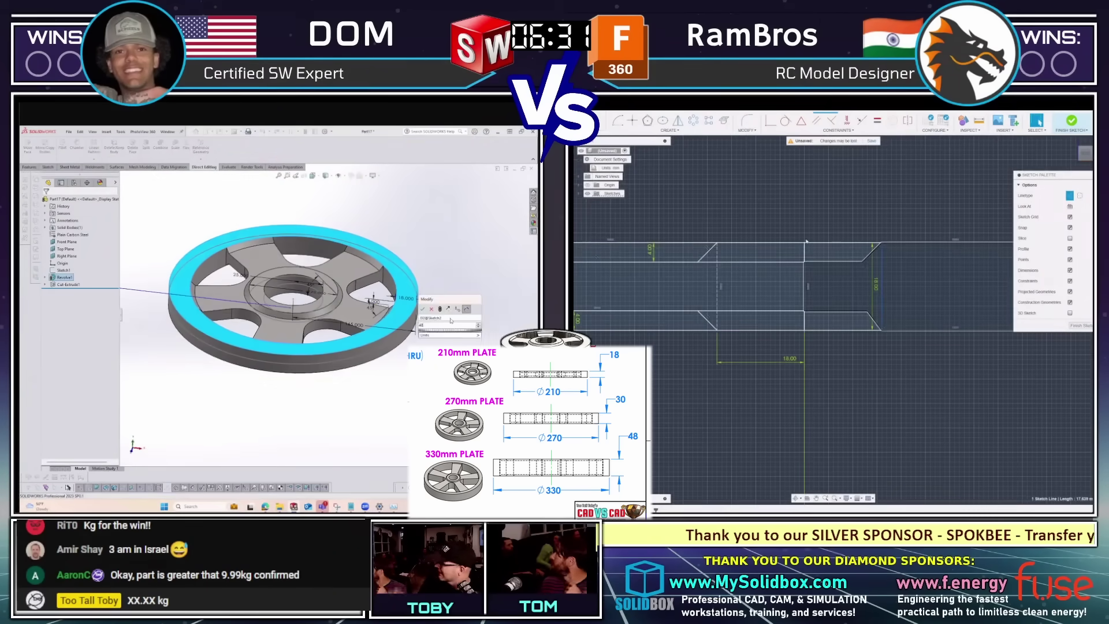
pyautogui.scroll(-3, 823, 264)
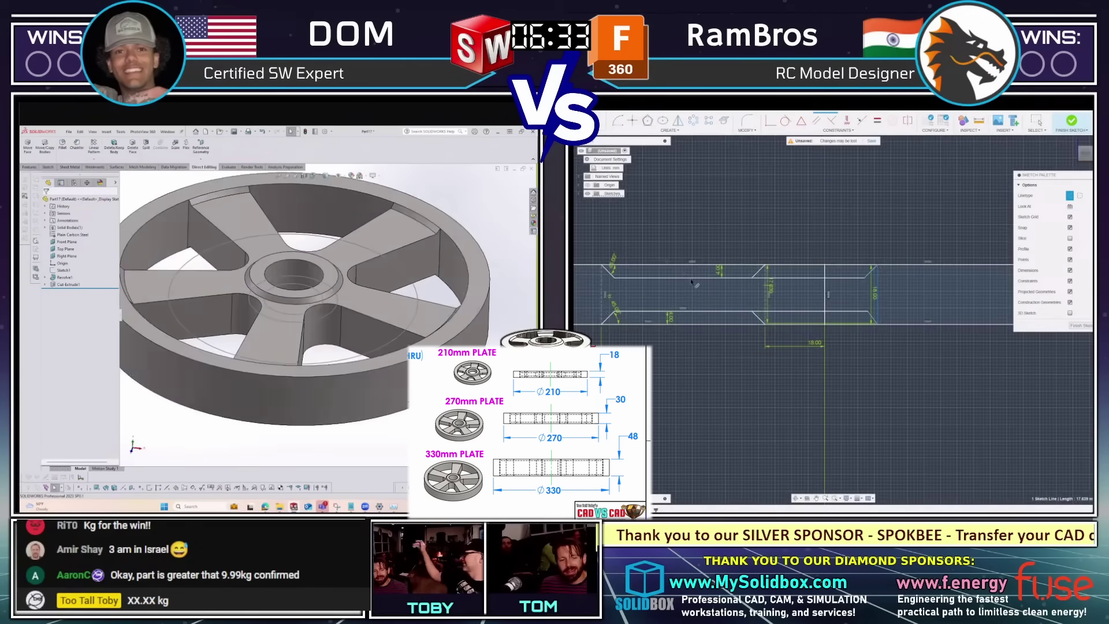
pyautogui.scroll(3, 825, 266)
pyautogui.scroll(4, 366, 317)
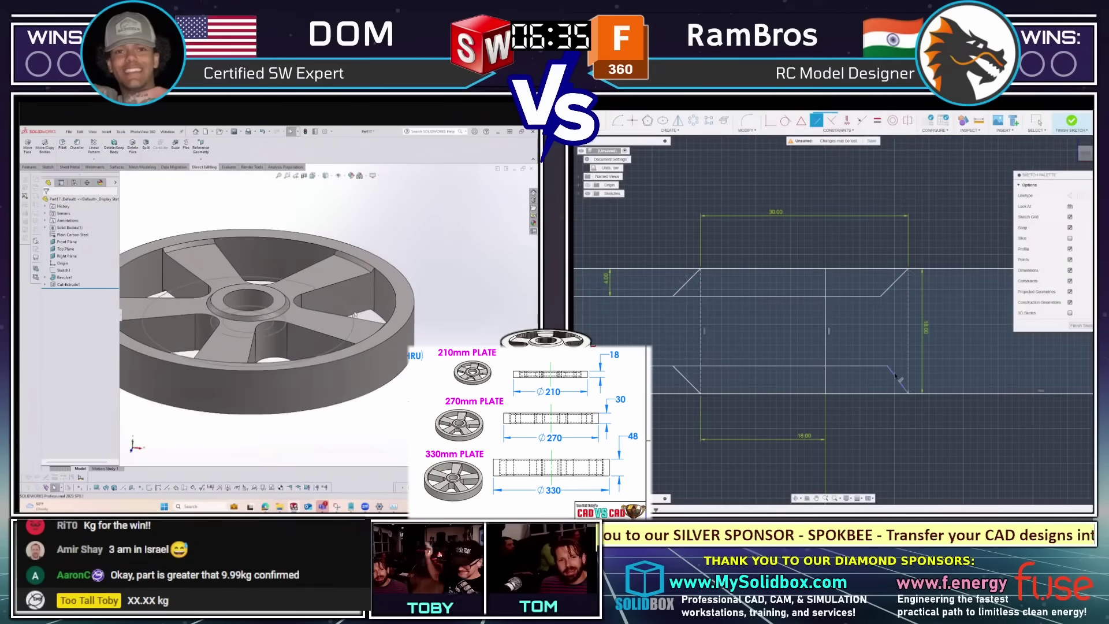
pyautogui.scroll(-3, 445, 286)
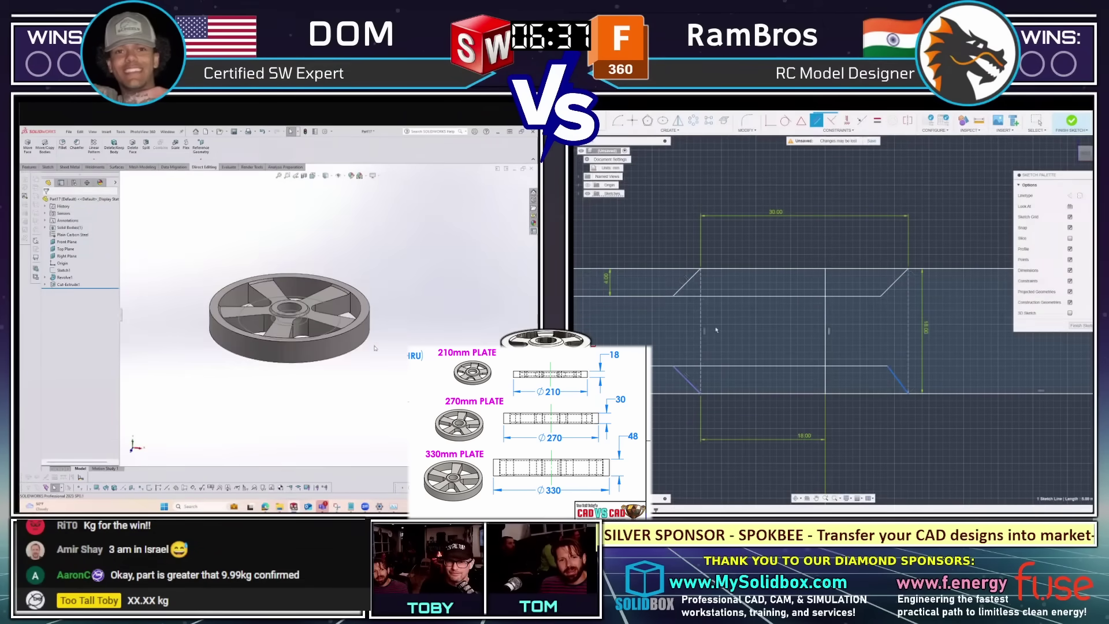
pyautogui.hotkey('ctrl', 'Tab')
pyautogui.scroll(-3, 338, 310)
pyautogui.scroll(-2, 855, 308)
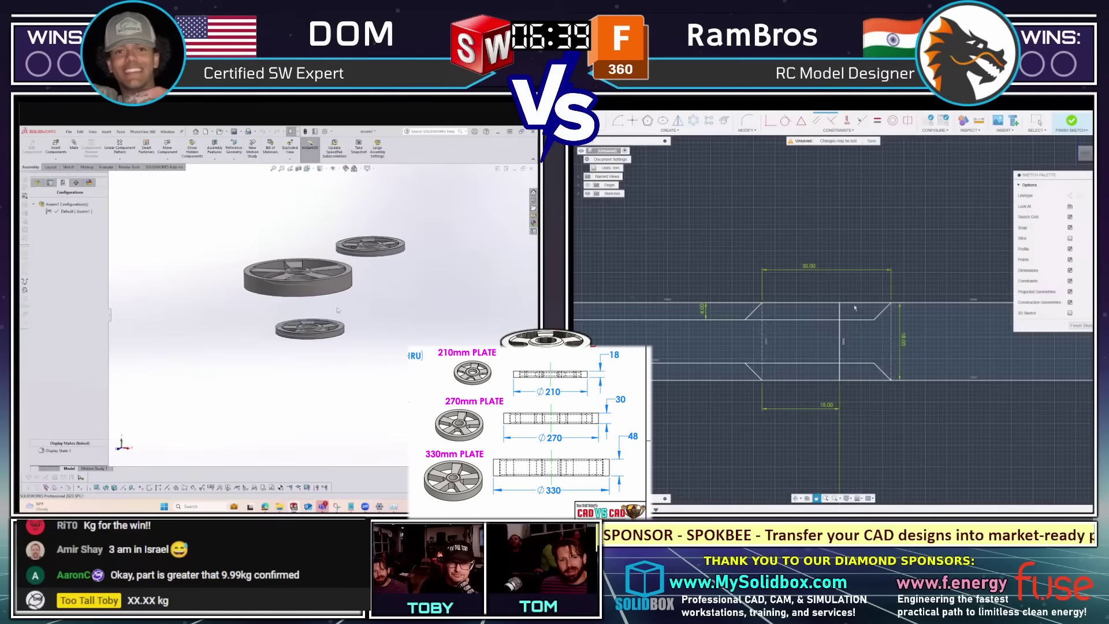
# Select the lower wheel and open Part16, showing its revolve dimensions.
pyautogui.scroll(3, 332, 343)
pyautogui.click(324, 340)
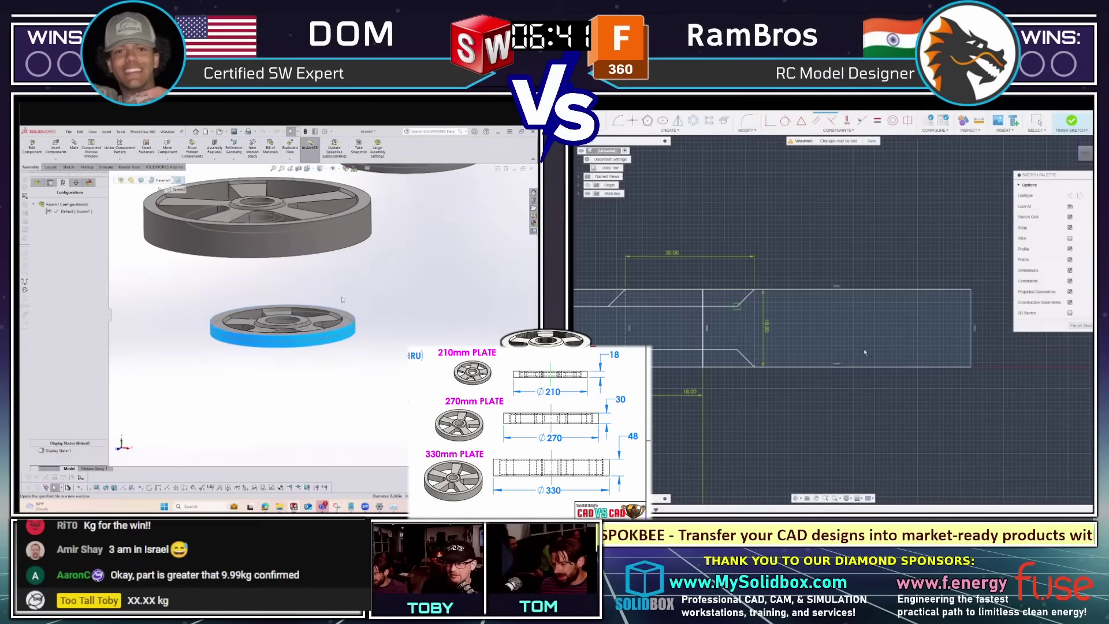
pyautogui.hotkey('ctrl', 'Tab')
pyautogui.scroll(3, 370, 358)
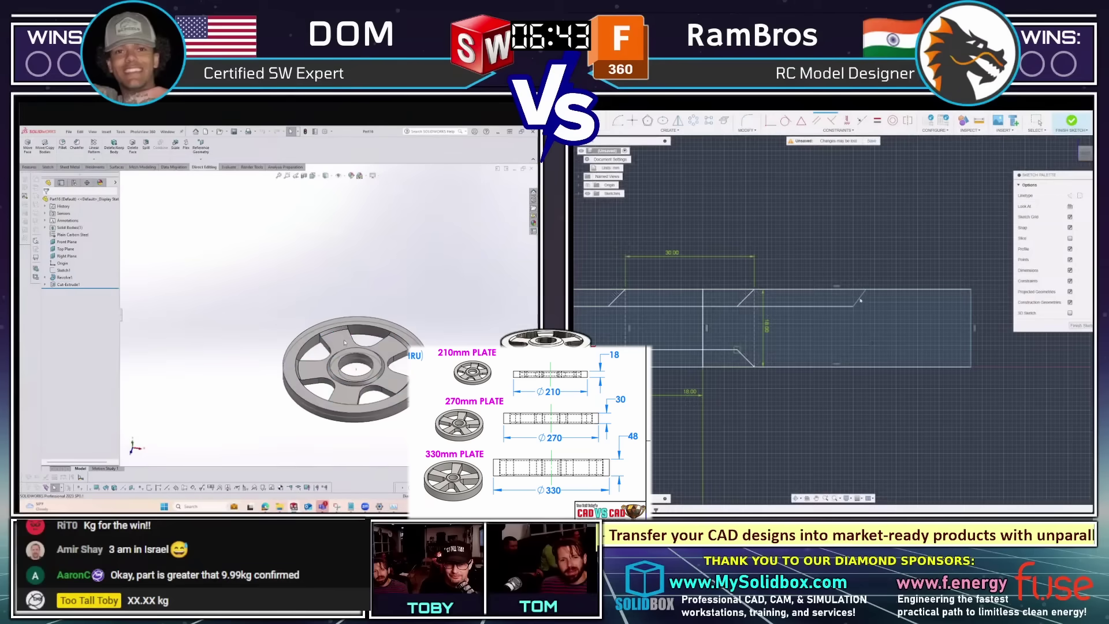
pyautogui.click(375, 364)
pyautogui.scroll(3, 384, 369)
# Edit the 105 revolve dimension and the 18 sketch dimension so the wheel rebuilds.
pyautogui.doubleClick(365, 355)
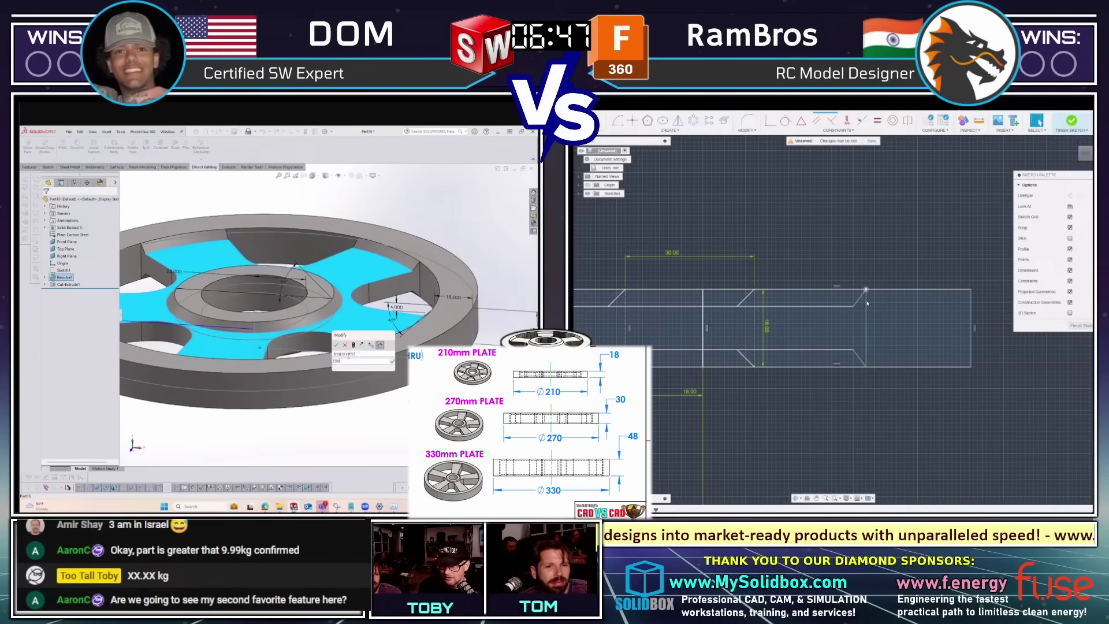
pyautogui.press('Return')
pyautogui.scroll(3, 836, 351)
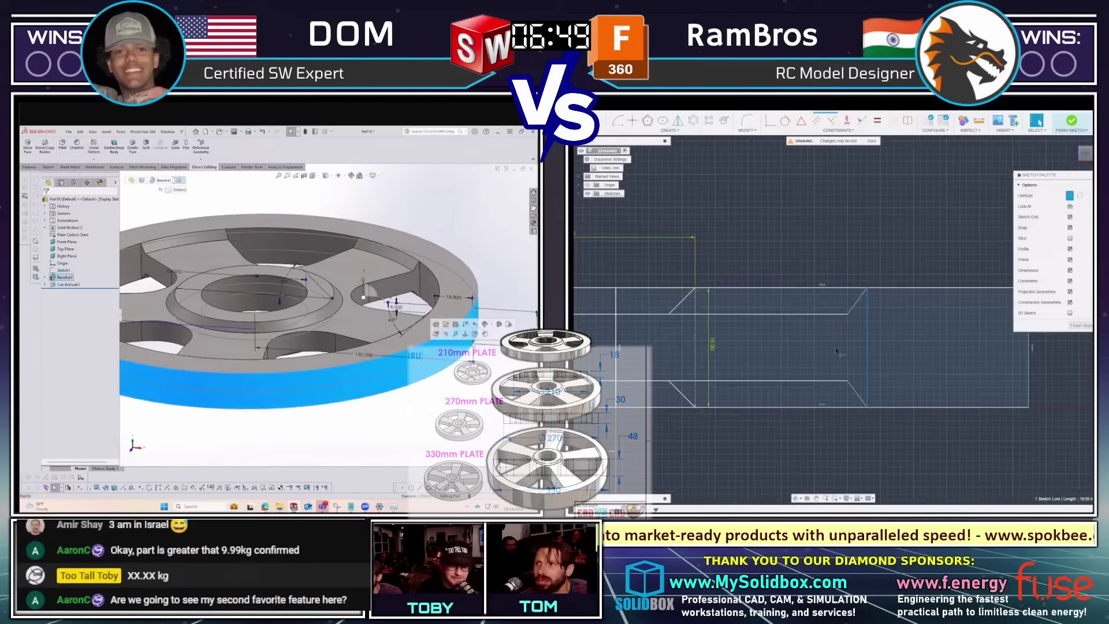
pyautogui.doubleClick(370, 284)
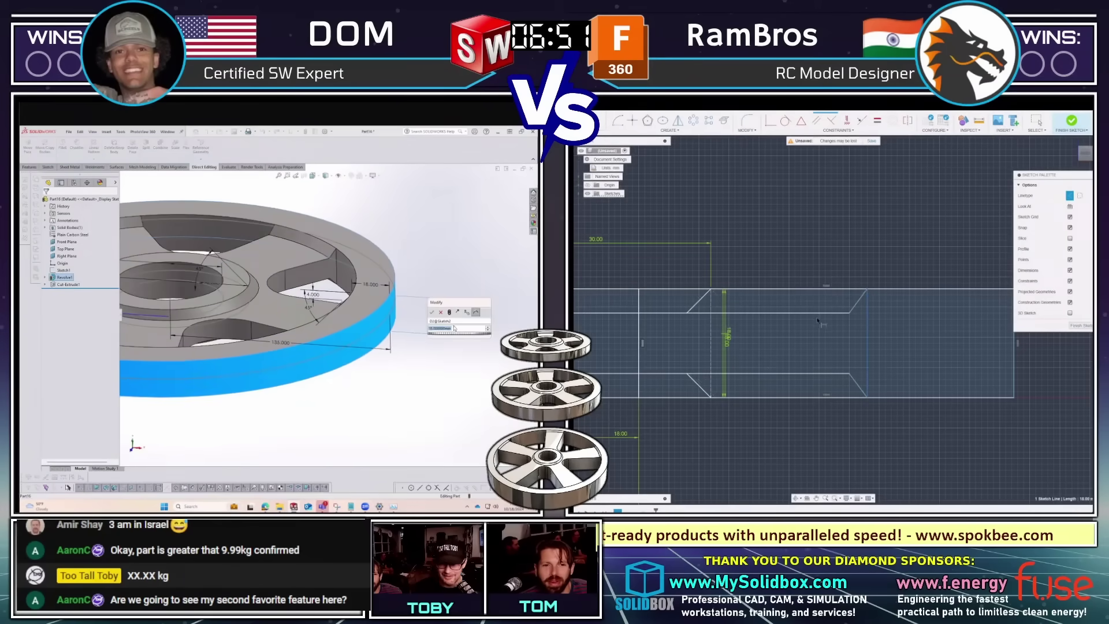
pyautogui.press('Return')
pyautogui.scroll(-2, 837, 320)
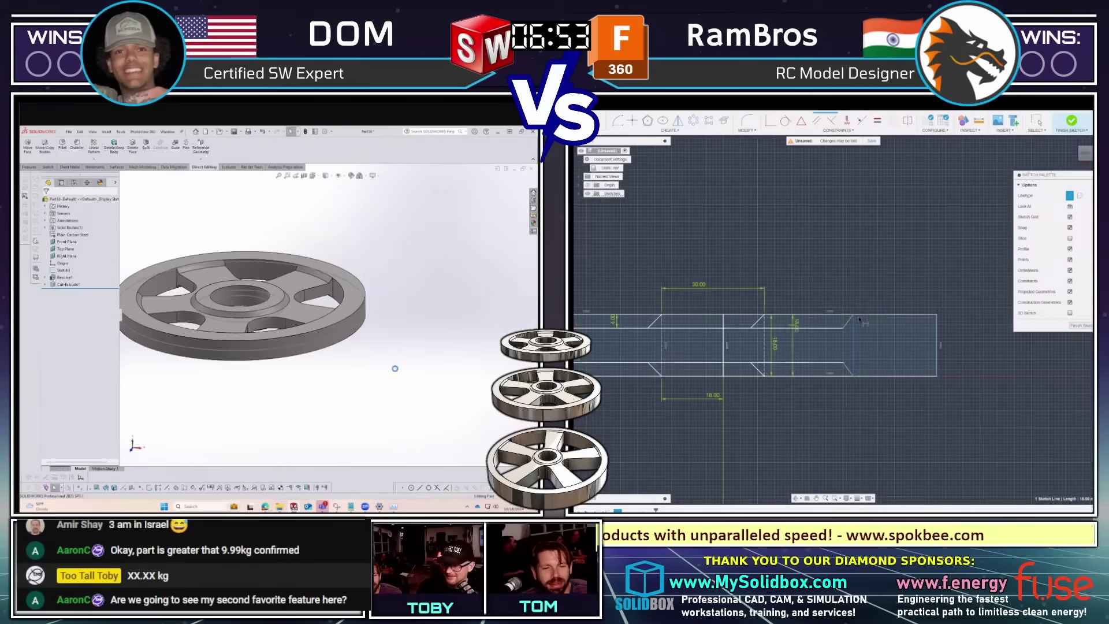
# Add a vertical line with a 30 dimension in Fusion and open the assembly's custom properties.
pyautogui.click(861, 318)
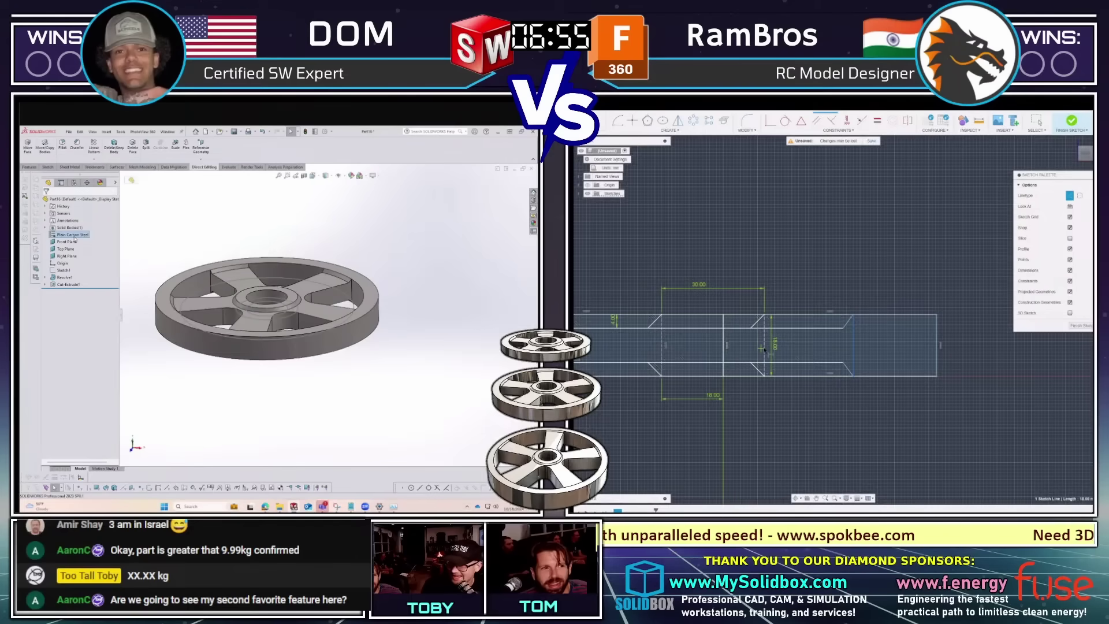
pyautogui.click(817, 289)
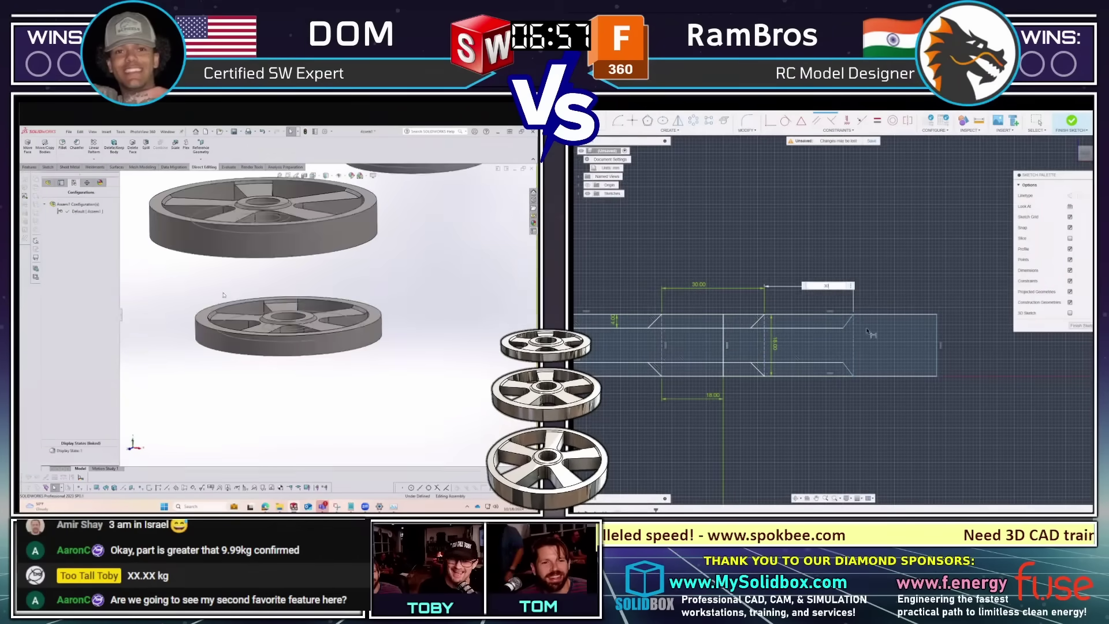
pyautogui.click(533, 231)
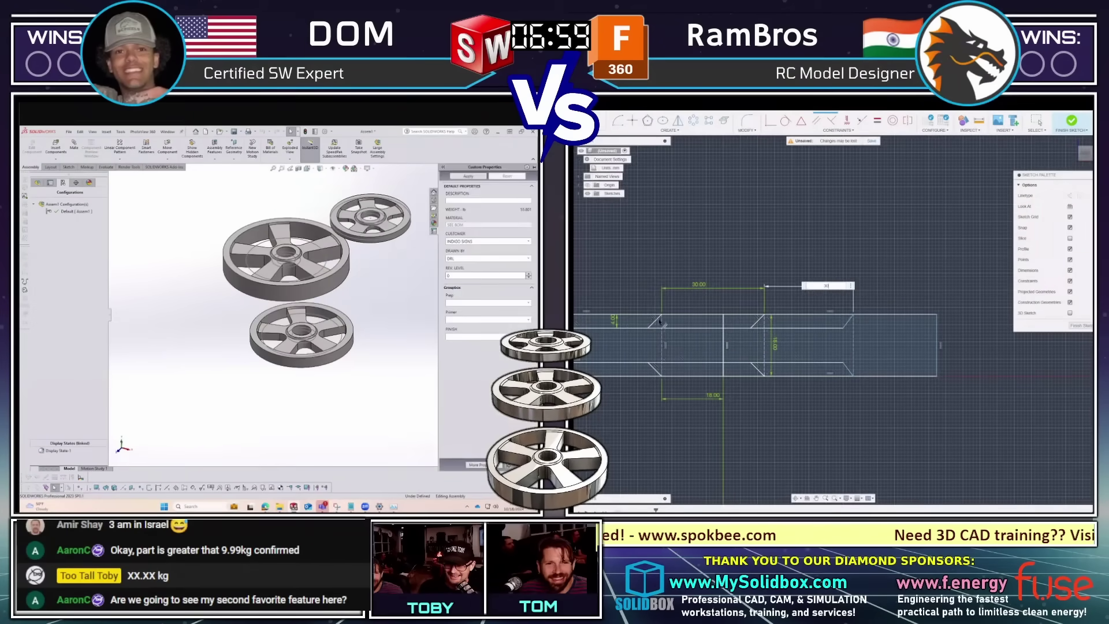
pyautogui.write('30')
pyautogui.press('Return')
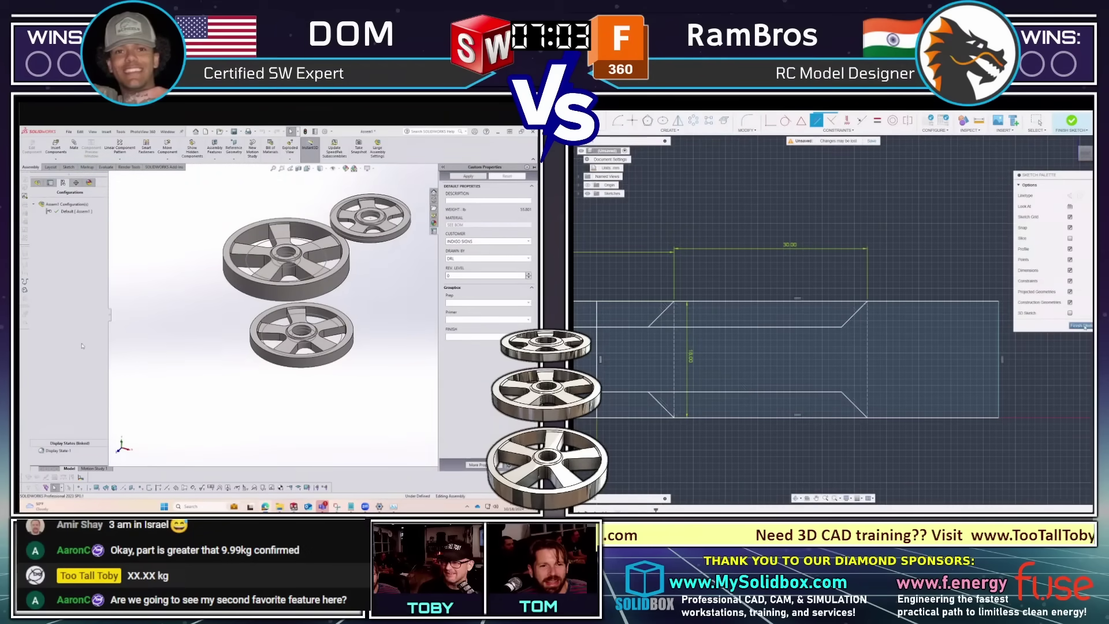
pyautogui.keyDown('shift'); pyautogui.moveTo(917, 337); pyautogui.dragTo(709, 193, button='middle'); pyautogui.keyUp('shift')
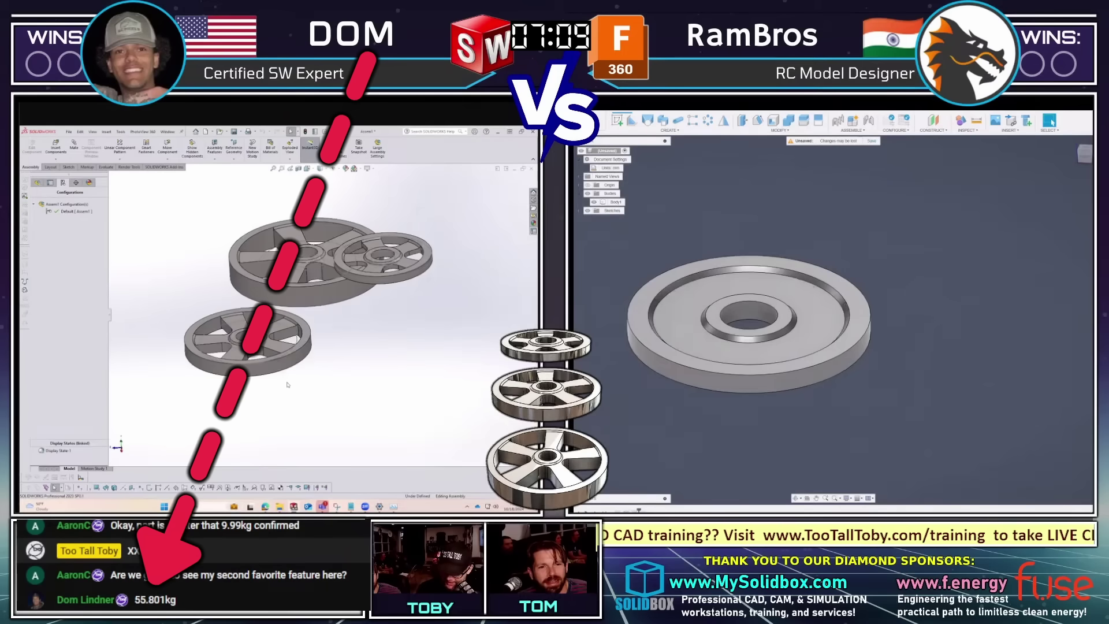
# Return to Part16 and, in Fusion, undo the last change and hide Body1.
pyautogui.hotkey('ctrl', 'Tab')
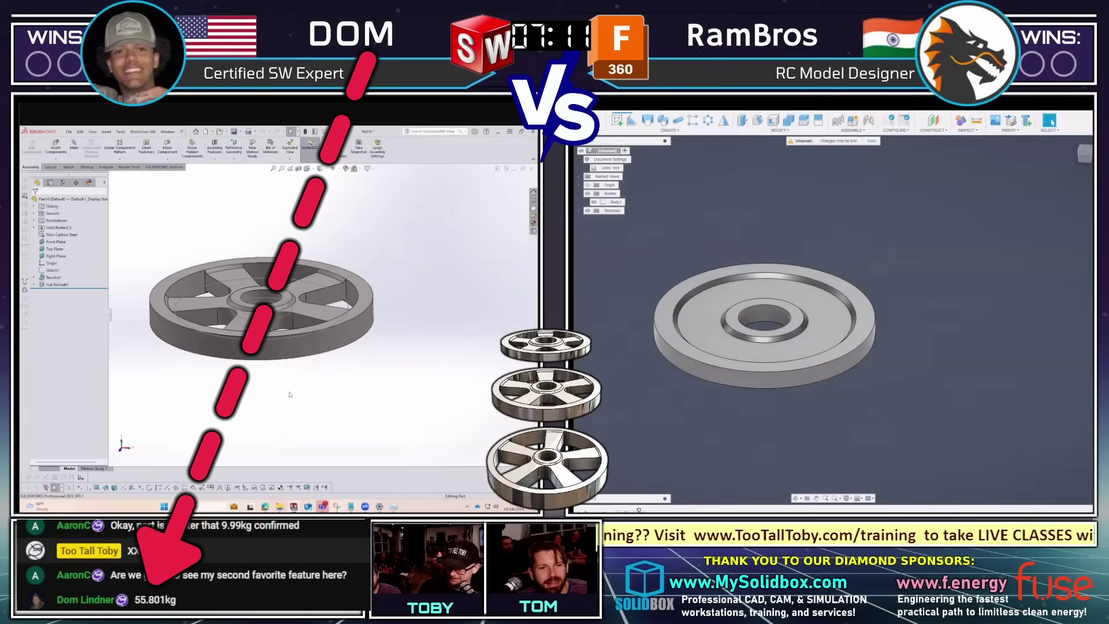
pyautogui.scroll(-3, 266, 298)
pyautogui.hotkey('ctrl', 'z')
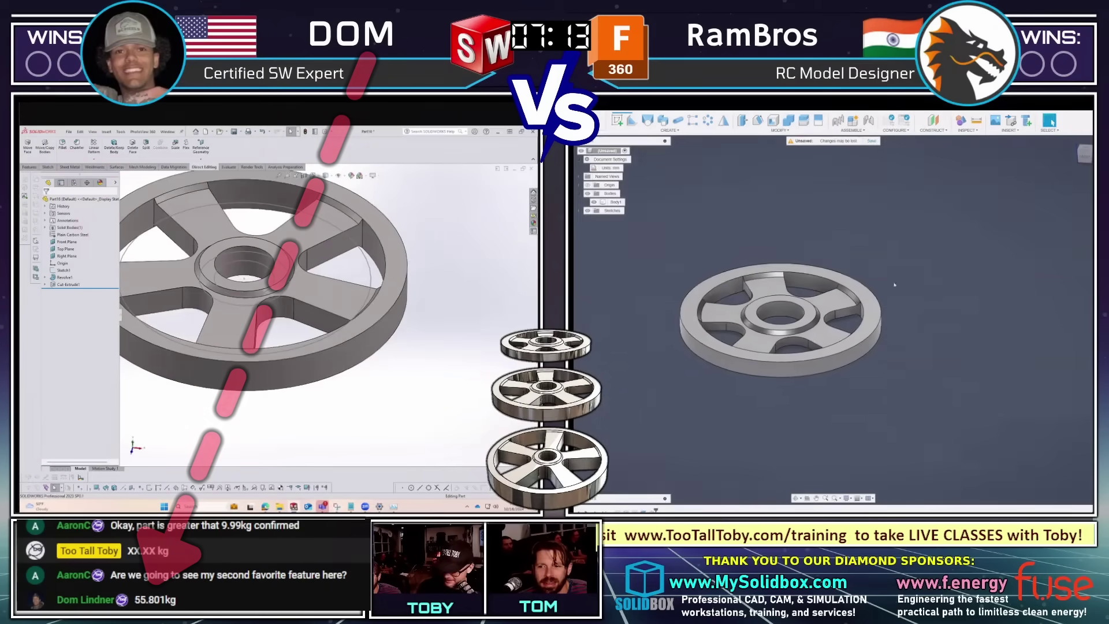
pyautogui.click(579, 210)
pyautogui.click(595, 202)
pyautogui.click(593, 202)
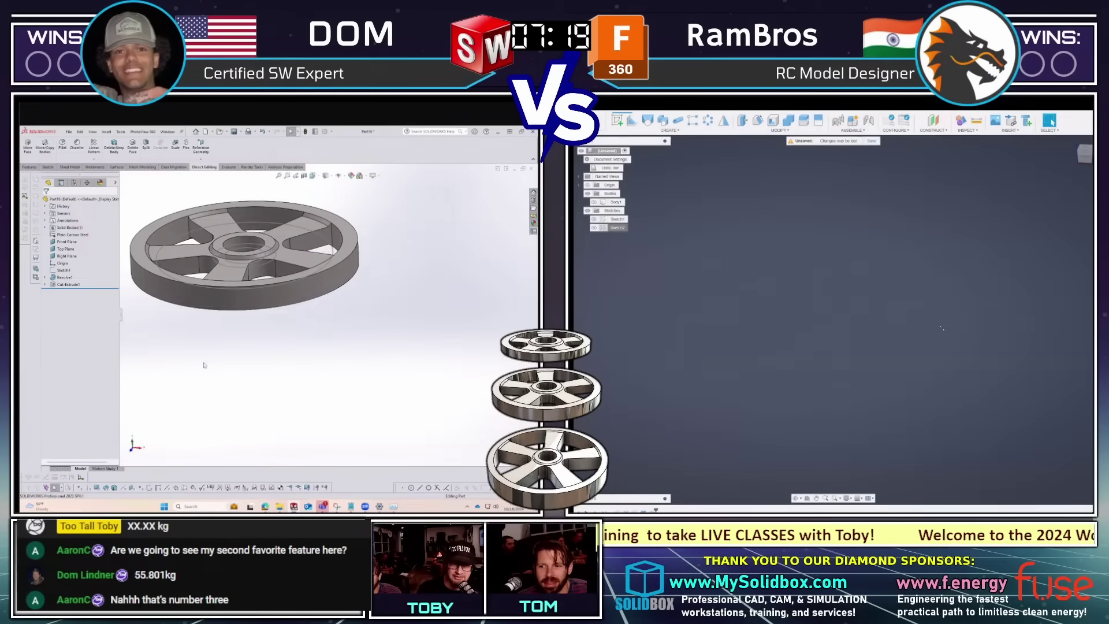
# Reopen Revolve1's profile sketch for editing, showing the 150 and 30 dimensions.
pyautogui.click(231, 293)
pyautogui.scroll(-3, 323, 303)
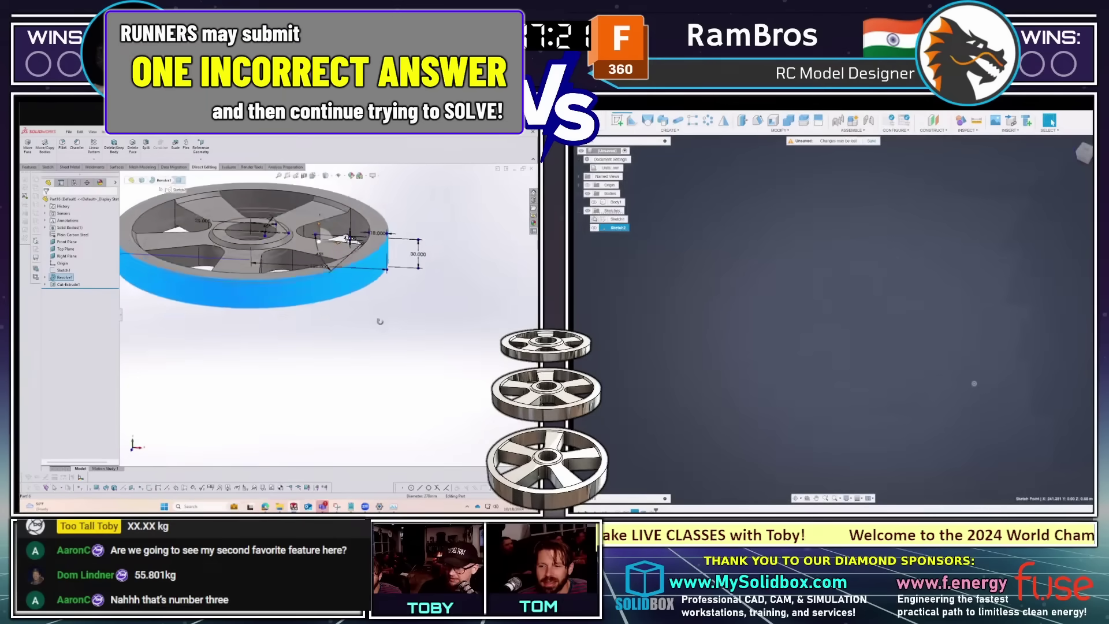
pyautogui.scroll(-2, 323, 317)
pyautogui.rightClick(300, 265)
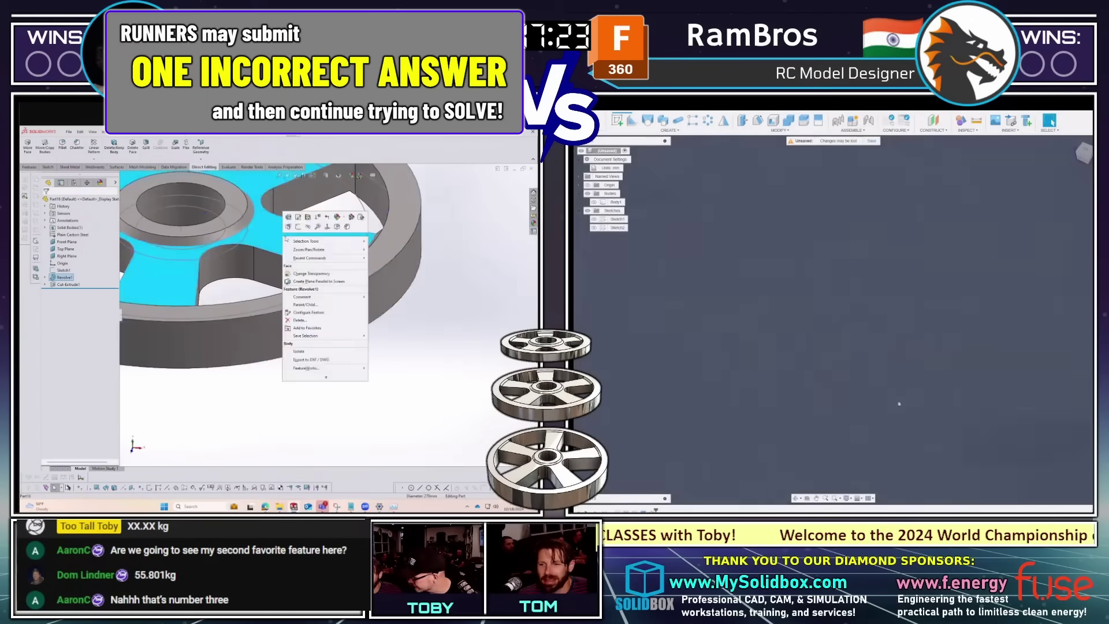
pyautogui.click(300, 214)
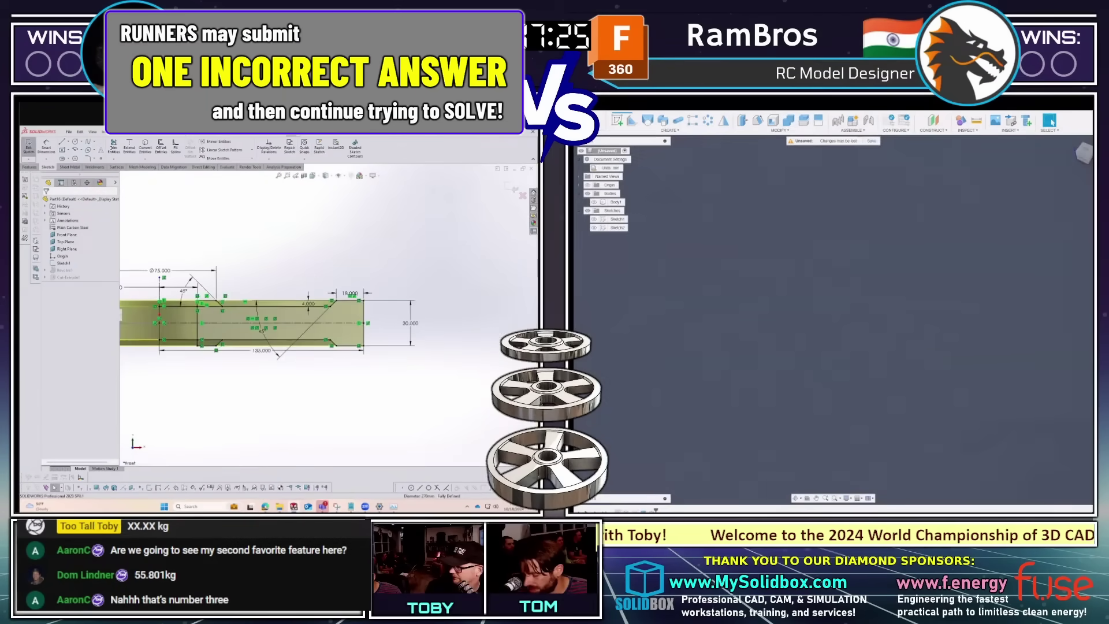
# Rebuild the wheel from the reworked sketch; add Fusion offset lines and a 30.00 dimension.
pyautogui.scroll(5, 374, 301)
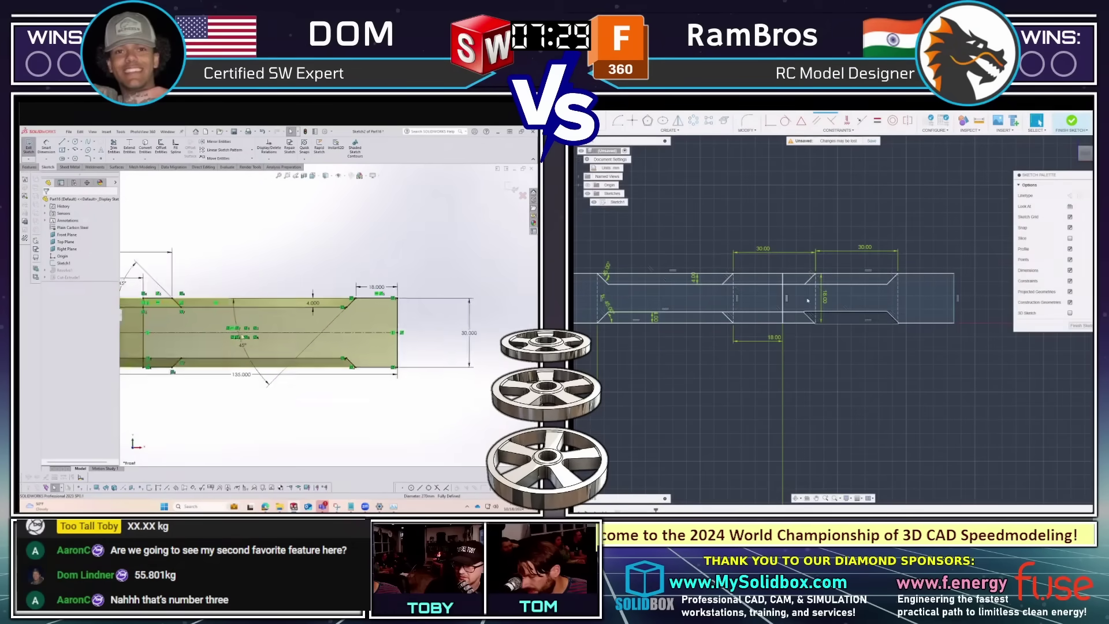
pyautogui.moveTo(370, 307); pyautogui.dragTo(230, 311, button='middle')
pyautogui.scroll(-3, 301, 318)
pyautogui.press('Return')
pyautogui.click(899, 250)
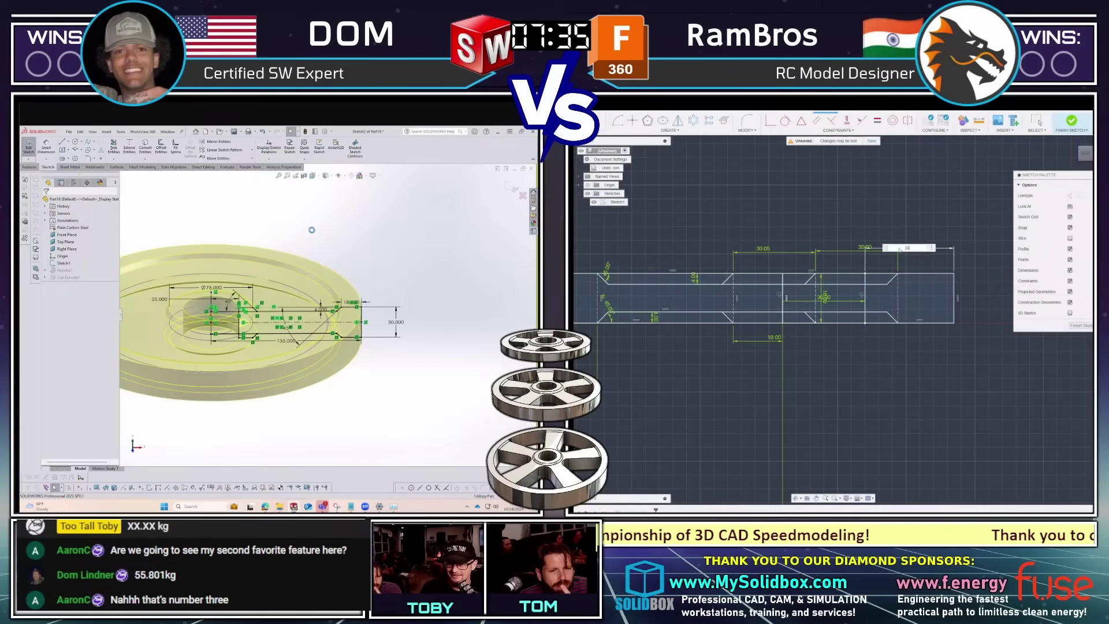
pyautogui.hotkey('ctrl', 'b')
# Start a Fusion revolve of the profile and reopen the SOLIDWORKS cut feature's profile sketch.
pyautogui.click(230, 311)
pyautogui.scroll(-3, 264, 334)
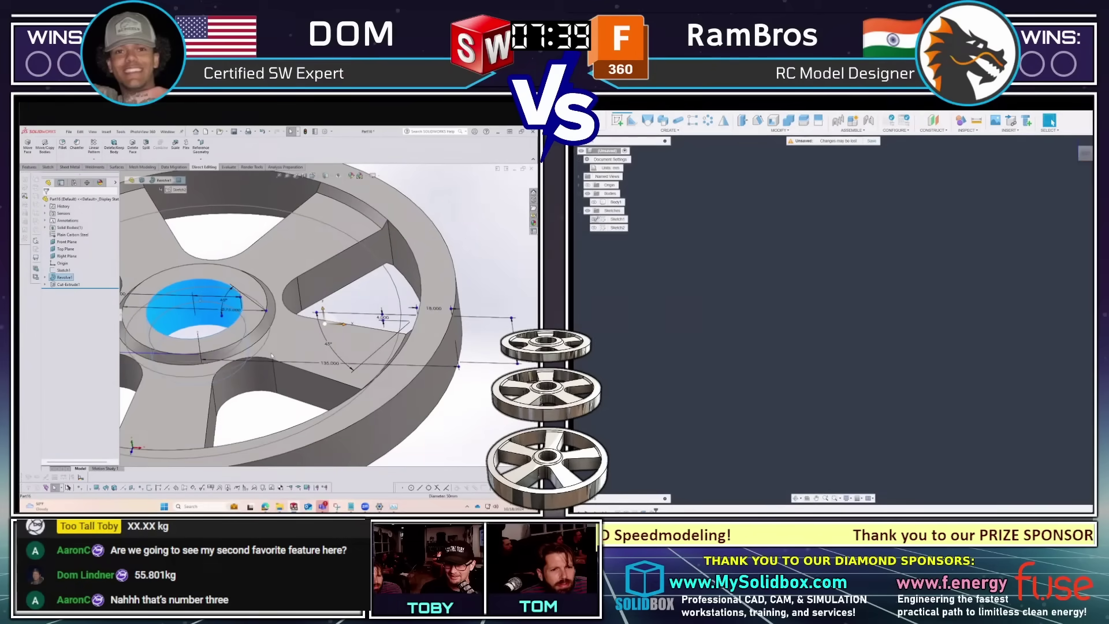
pyautogui.click(802, 265)
pyautogui.scroll(5, 803, 265)
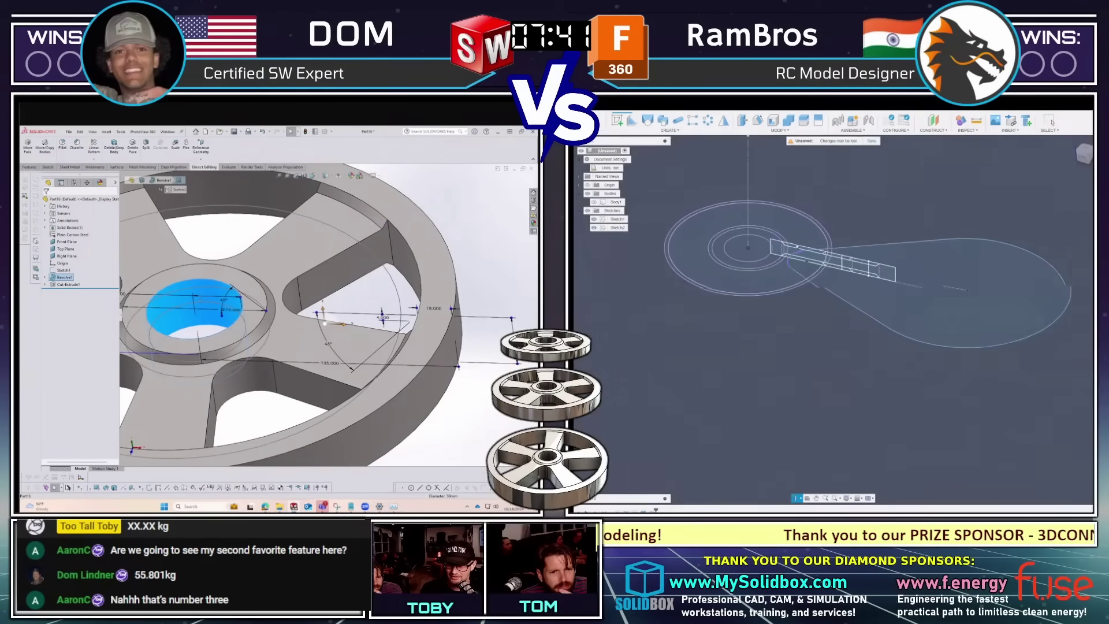
pyautogui.click(268, 316)
pyautogui.scroll(5, 268, 316)
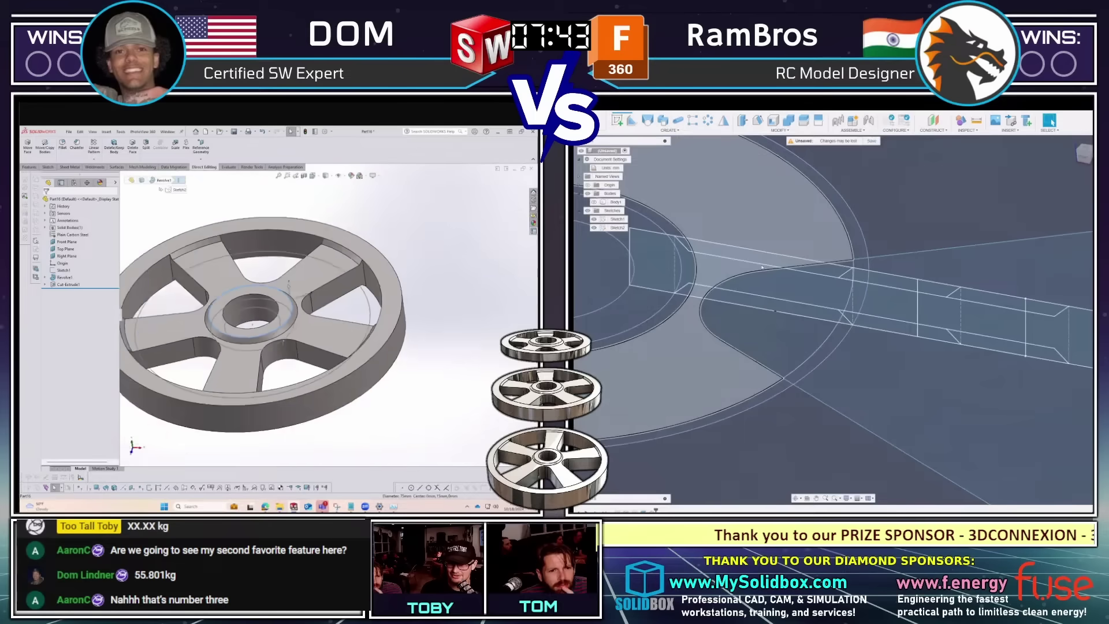
pyautogui.rightClick(278, 339)
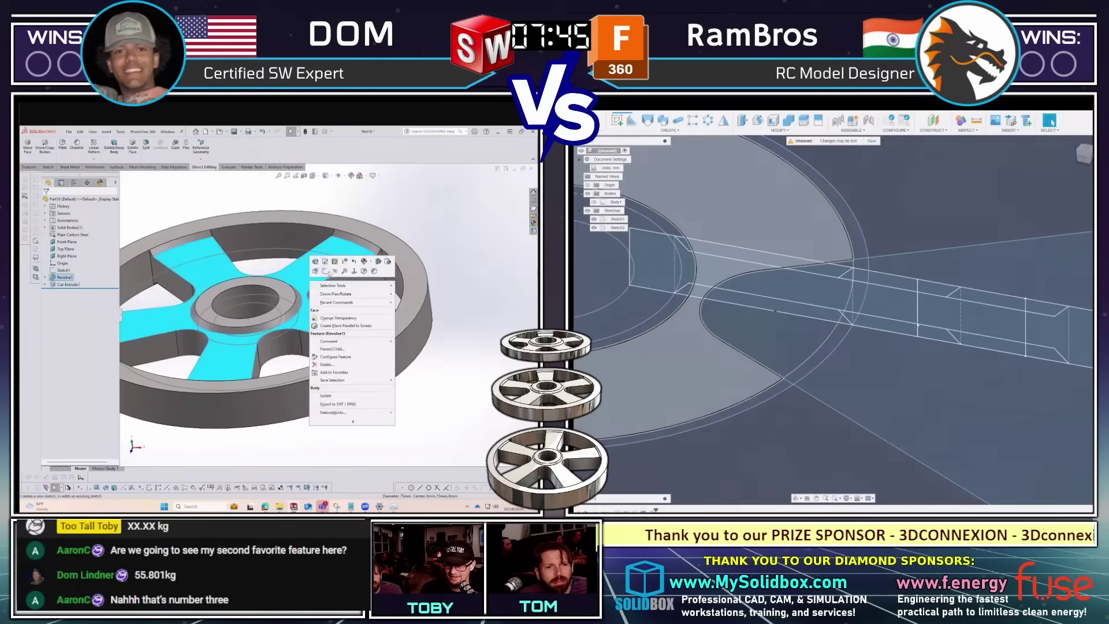
pyautogui.click(296, 319)
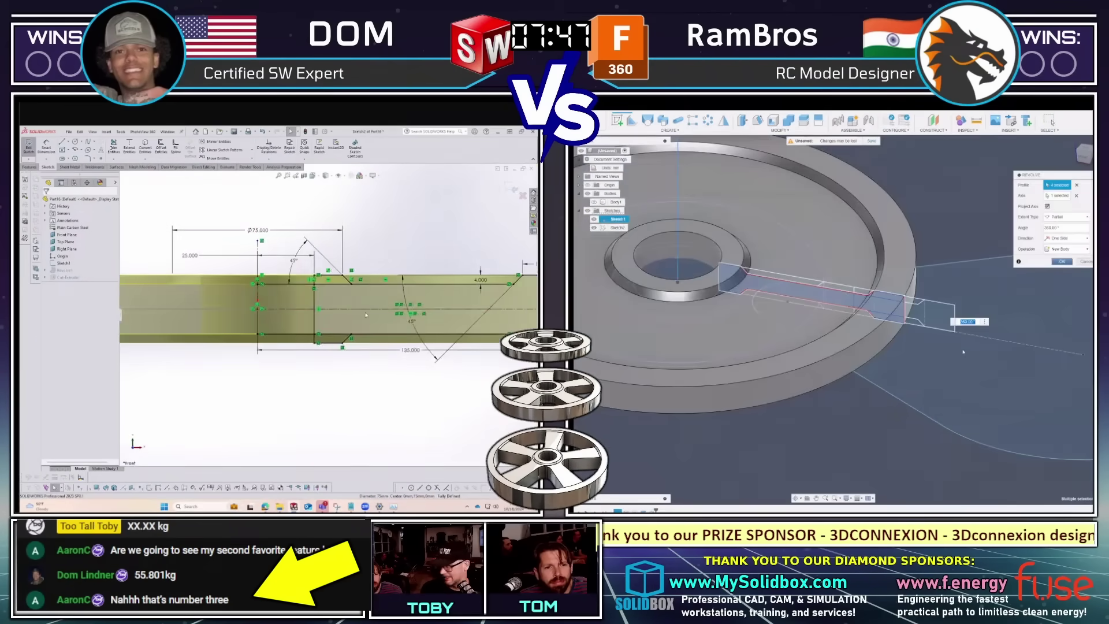
# In Fusion, cancel the failed revolve and symmetric extrude, then undo the wedge cut and extra sketch.
pyautogui.scroll(-5, 341, 326)
pyautogui.scroll(5, 341, 305)
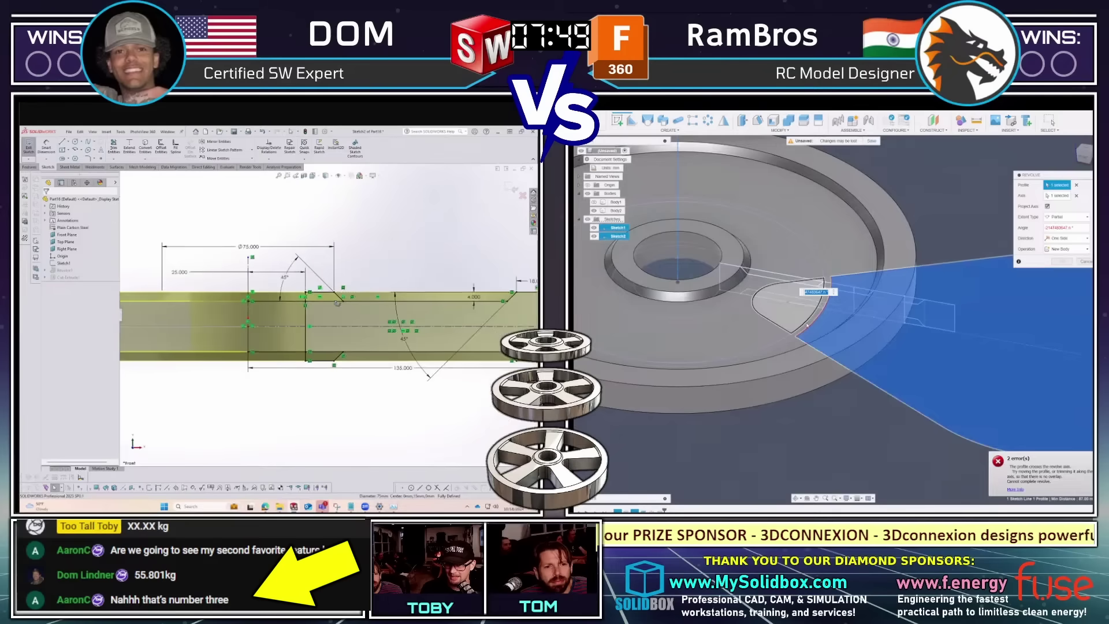
pyautogui.scroll(-5, 348, 310)
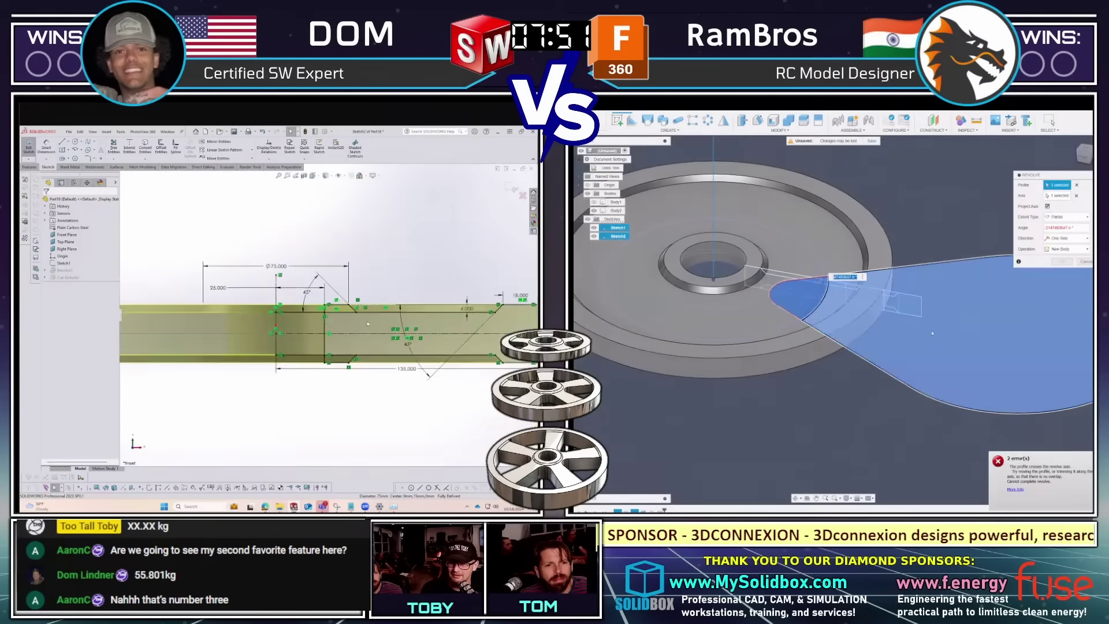
pyautogui.press('Escape')
pyautogui.press('e')
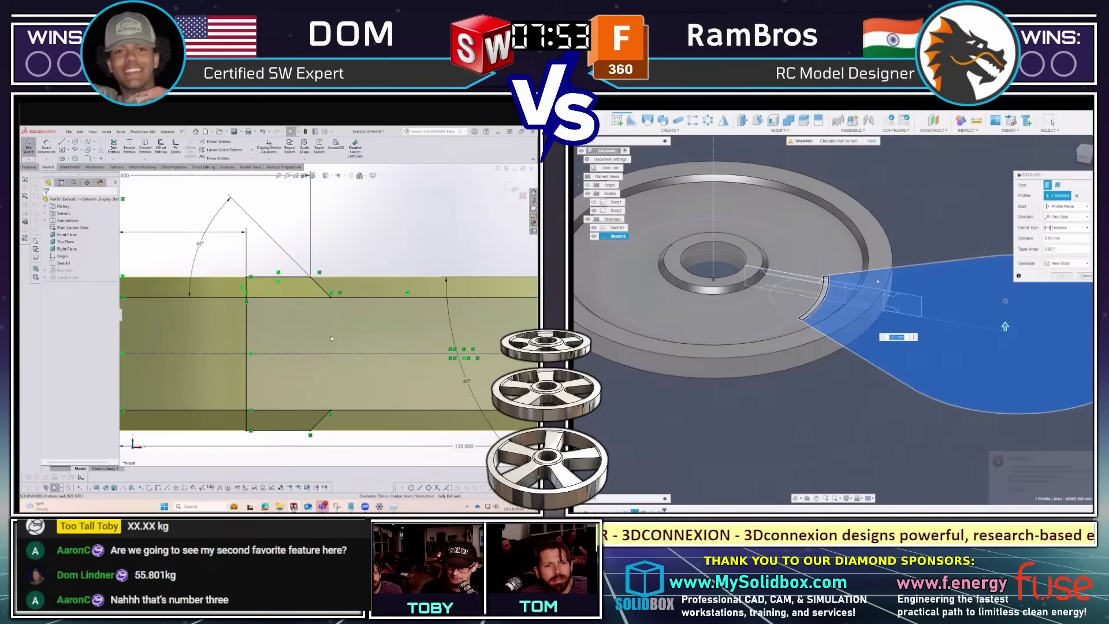
pyautogui.click(798, 264)
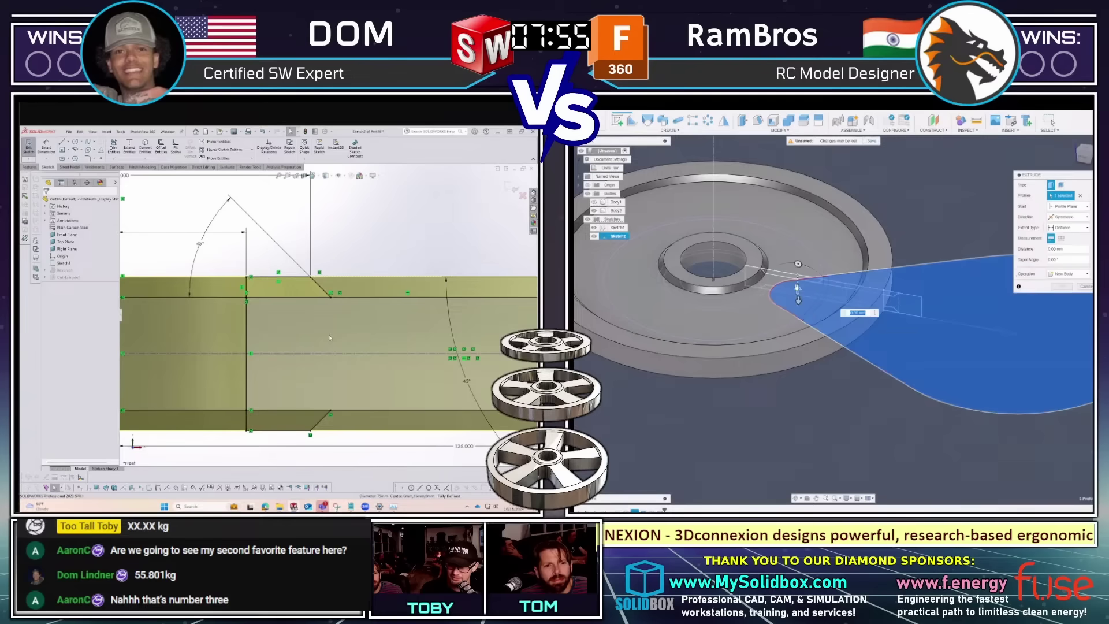
pyautogui.press('Escape')
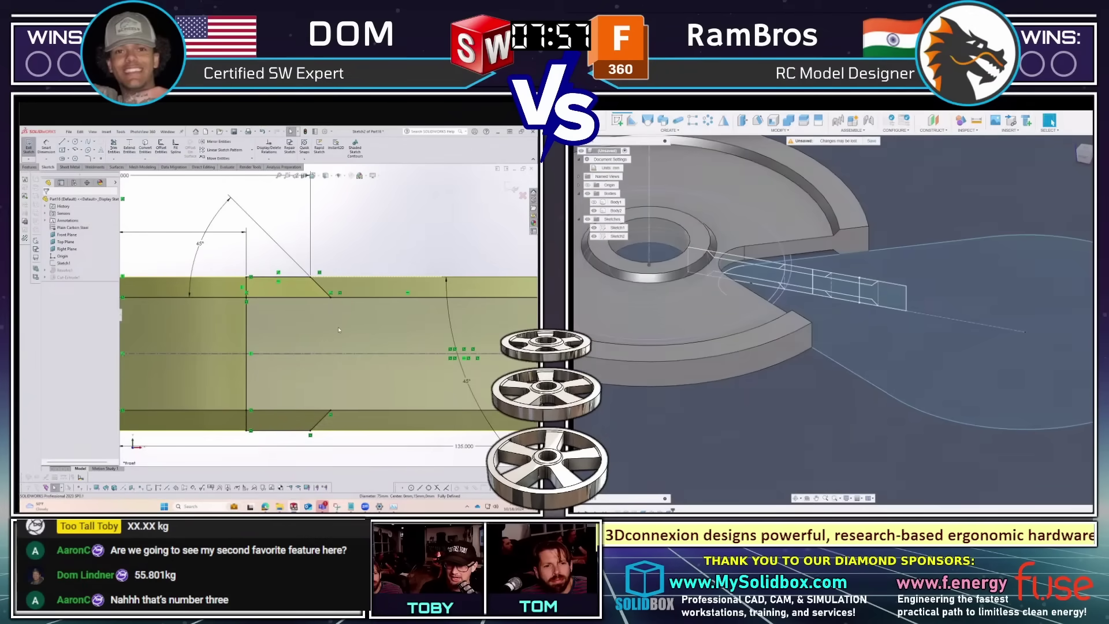
pyautogui.hotkey('ctrl', 'z')
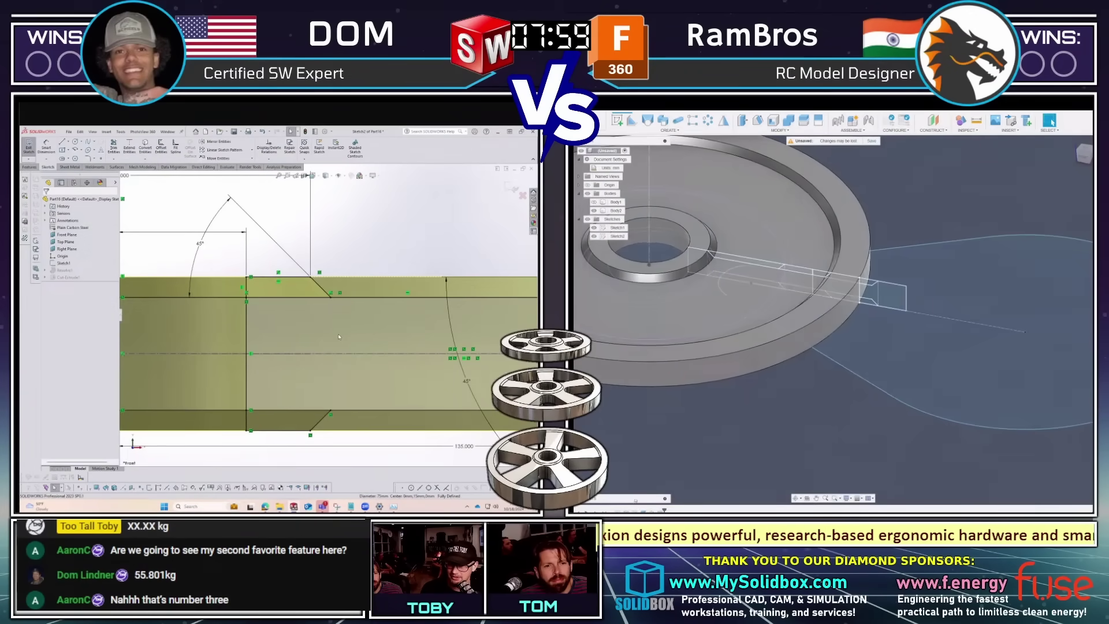
pyautogui.scroll(5, 348, 341)
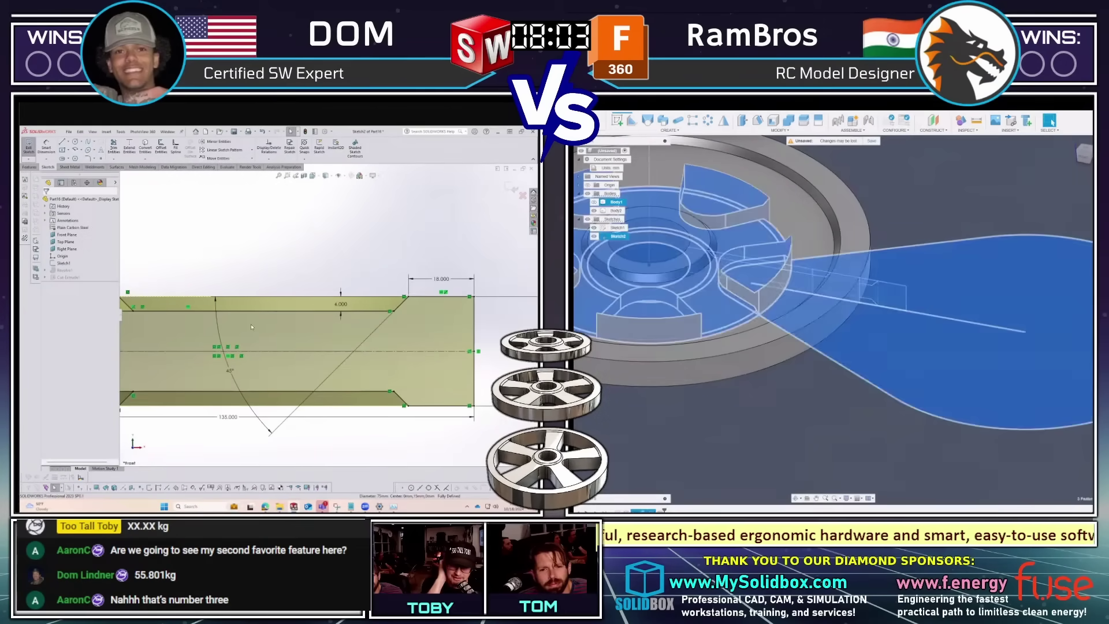
pyautogui.scroll(2, 242, 325)
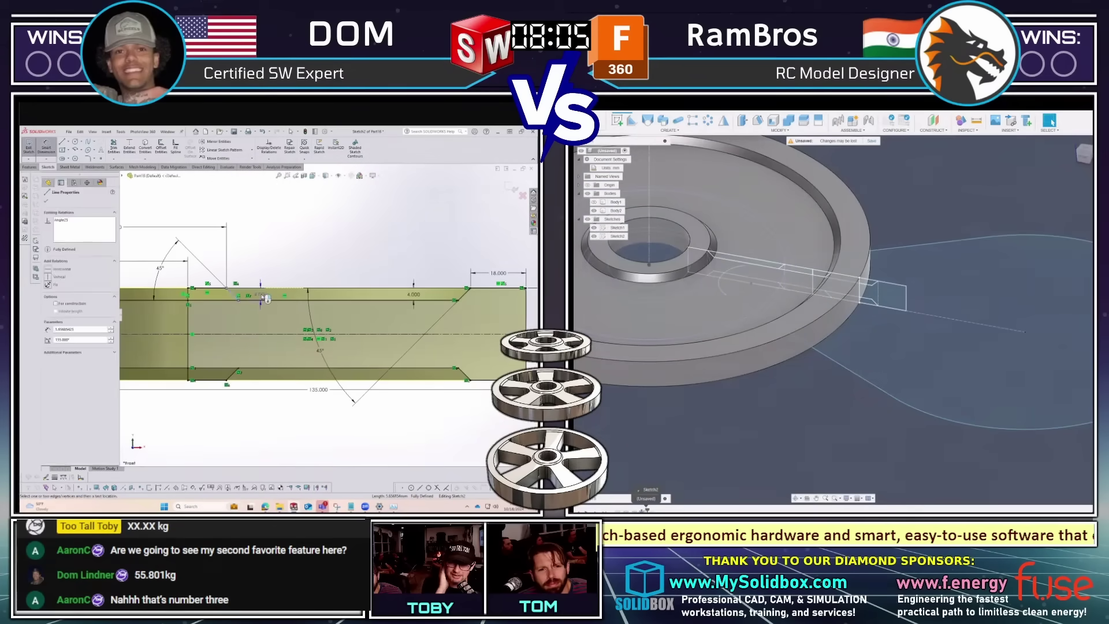
pyautogui.hotkey('ctrl', 'z')
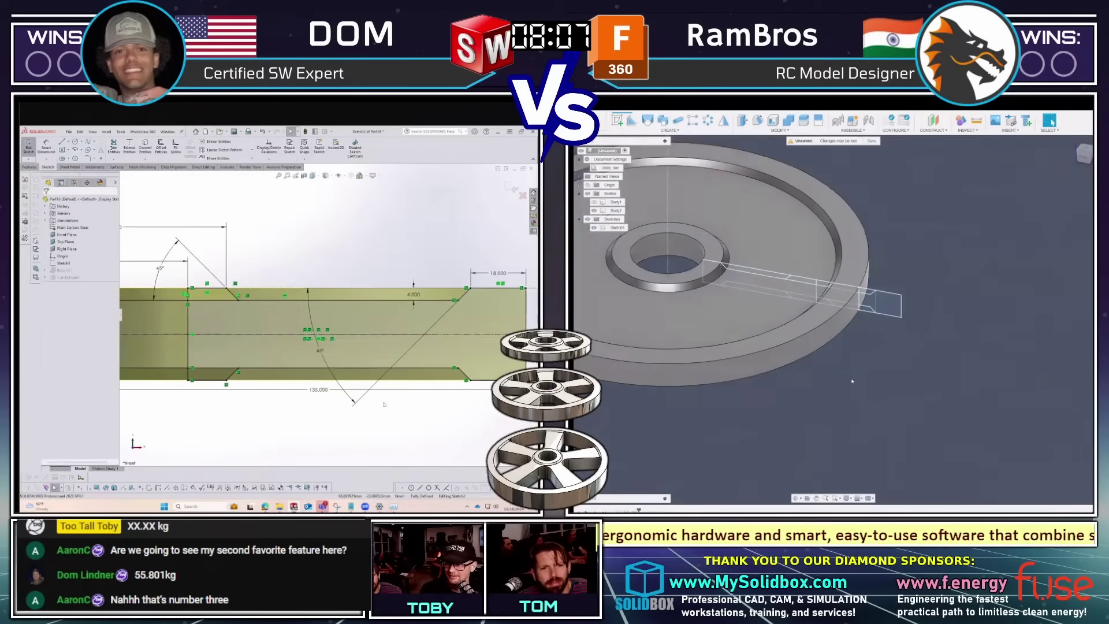
# Dimension the profile (30, 18, 4, 135 mm), rebuild the wheel, and confirm Fusion's third body.
pyautogui.press('d')
pyautogui.scroll(2, 369, 293)
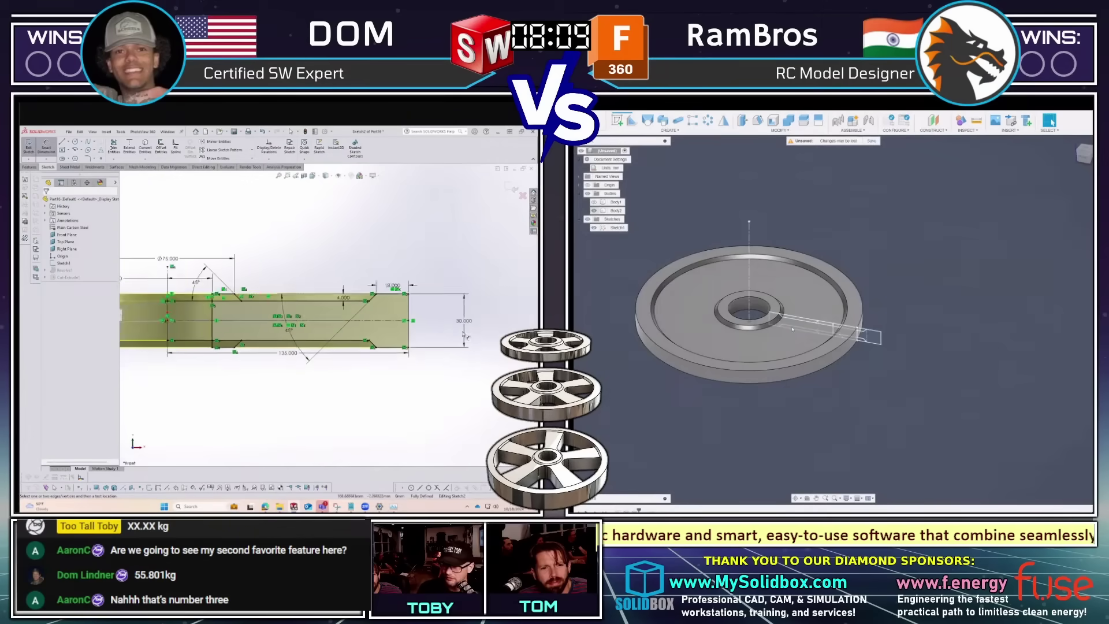
pyautogui.scroll(-3, 367, 283)
pyautogui.press('Escape')
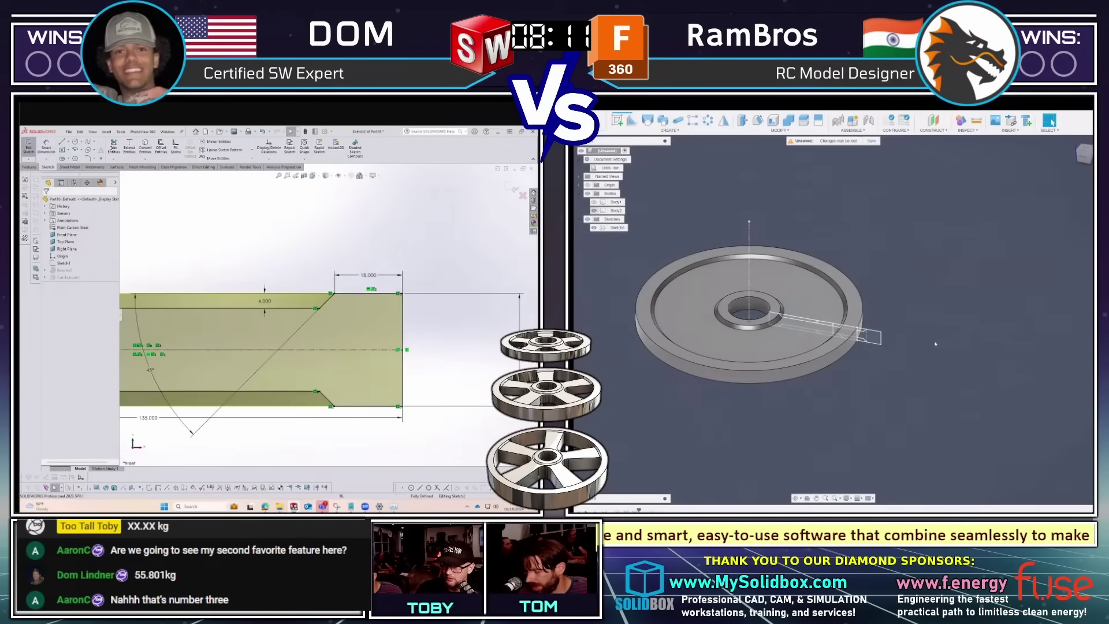
pyautogui.scroll(2, 236, 373)
pyautogui.scroll(3, 935, 344)
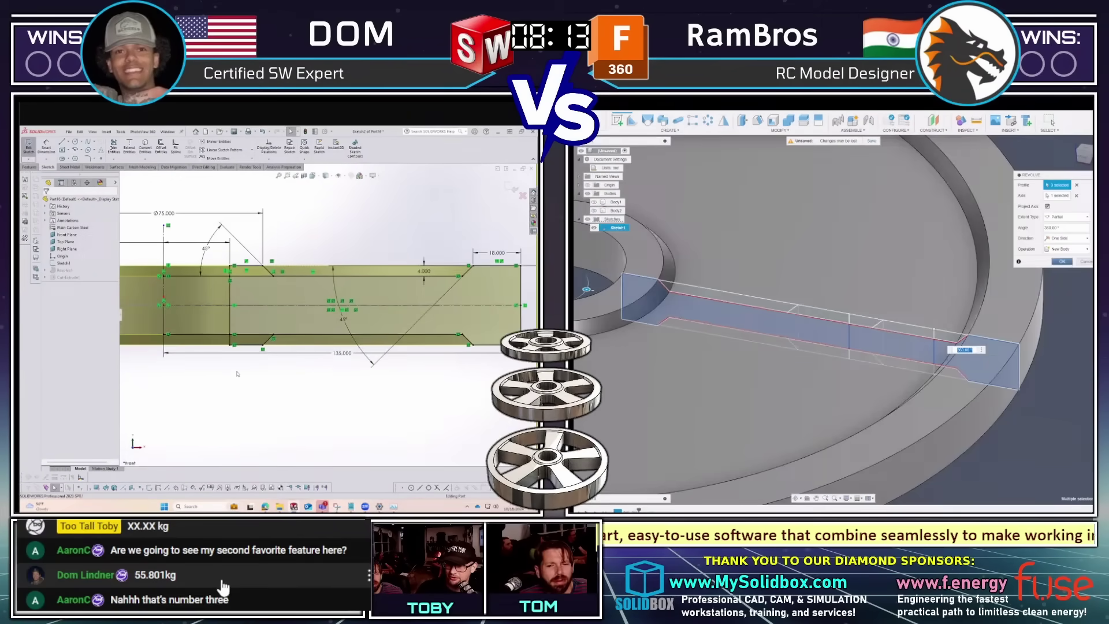
pyautogui.hotkey('ctrl', 'b')
pyautogui.press('Return')
pyautogui.scroll(-2, 934, 344)
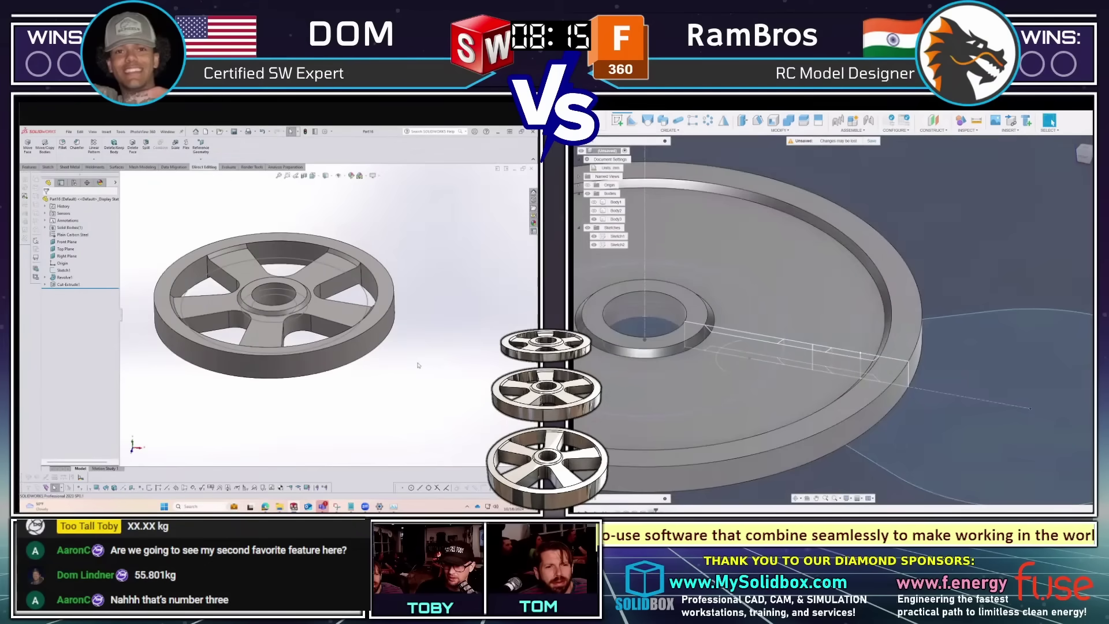
# Start a Fusion sketch on the disc face and select the big wheel's outer rim in SOLIDWORKS.
pyautogui.click(893, 361)
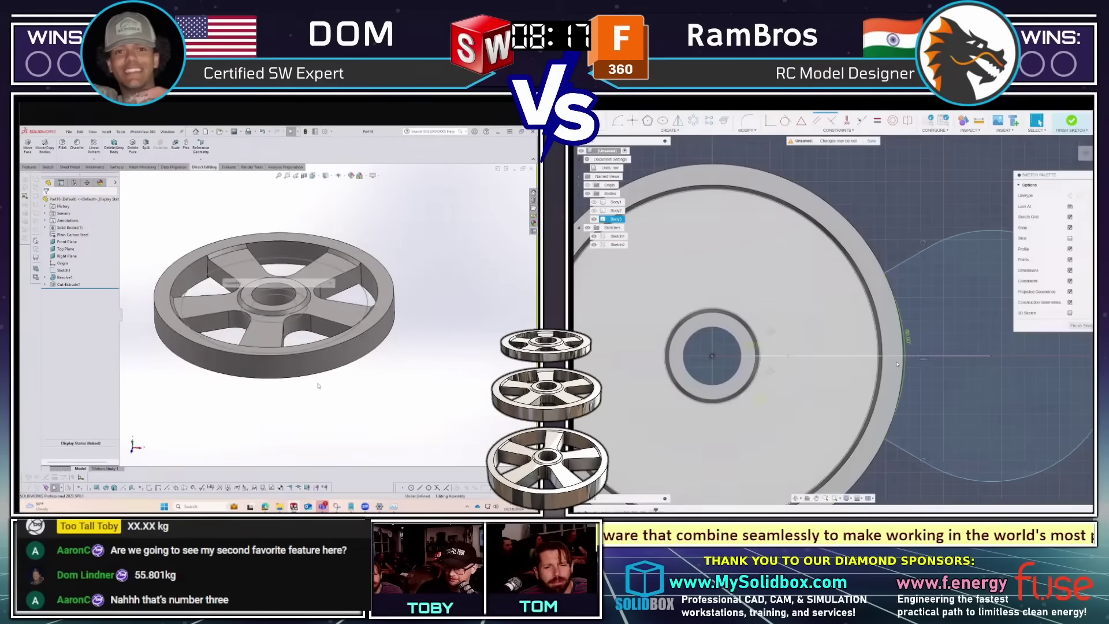
pyautogui.click(324, 295)
pyautogui.scroll(3, 349, 291)
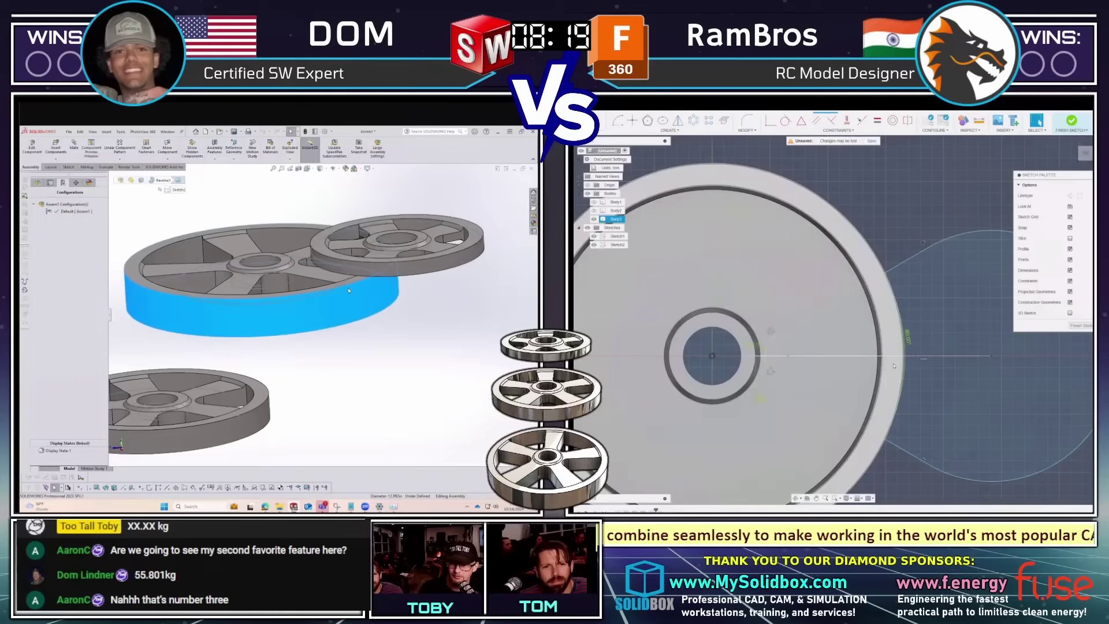
pyautogui.scroll(3, 894, 380)
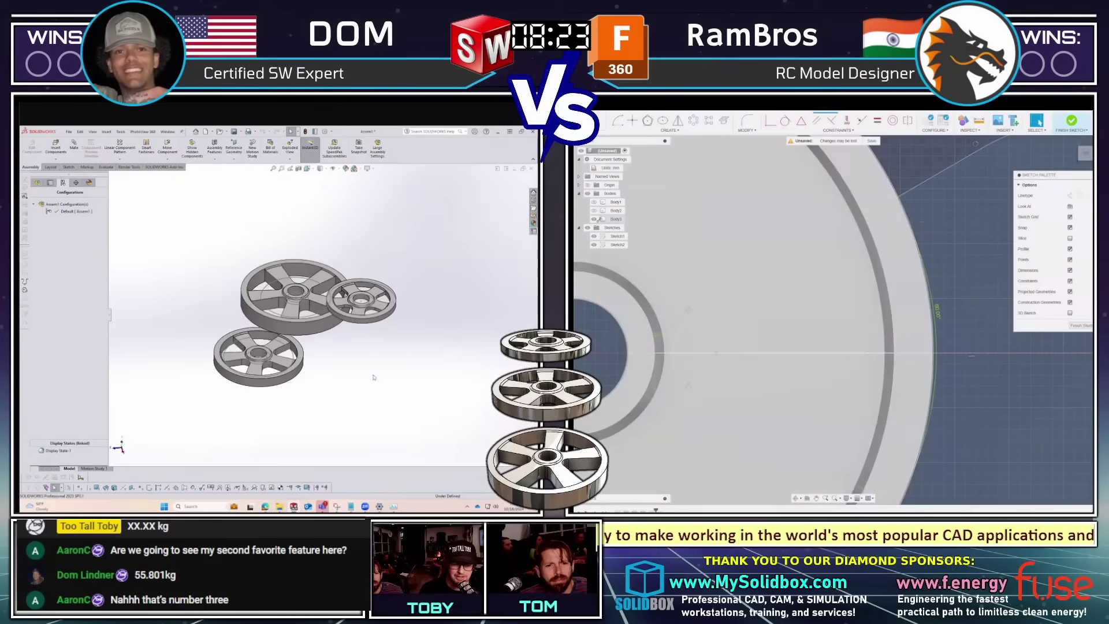
pyautogui.scroll(-3, 864, 335)
pyautogui.click(334, 328)
pyautogui.scroll(2, 335, 328)
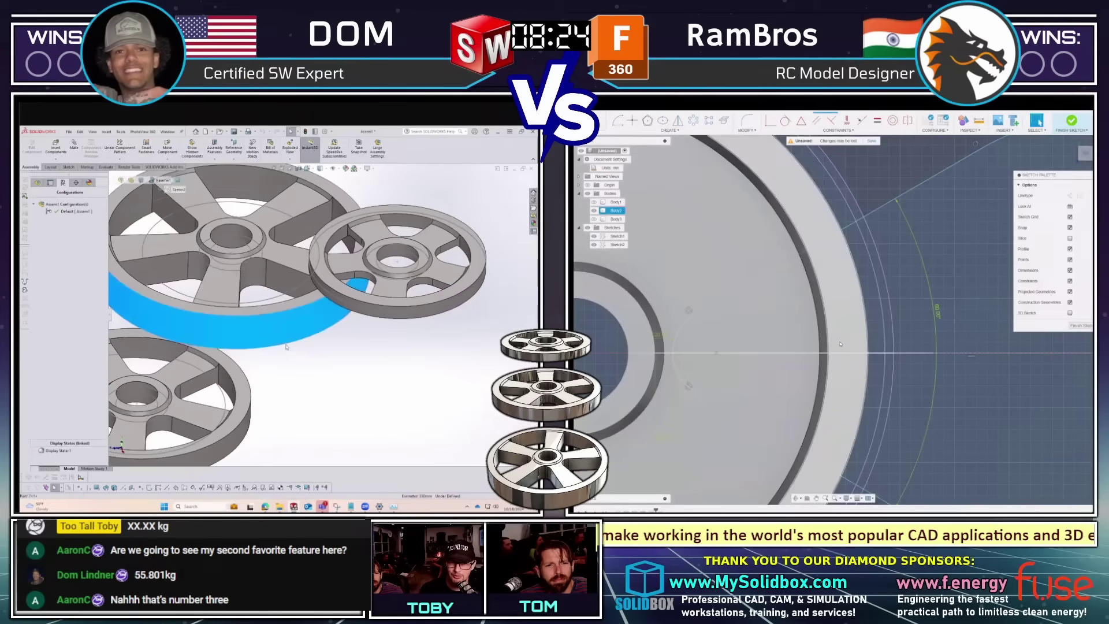
# Project the disc's rim edge into the Fusion sketch and open the assembly's custom properties weight.
pyautogui.click(325, 389)
pyautogui.scroll(2, 824, 330)
pyautogui.press('p')
pyautogui.click(533, 230)
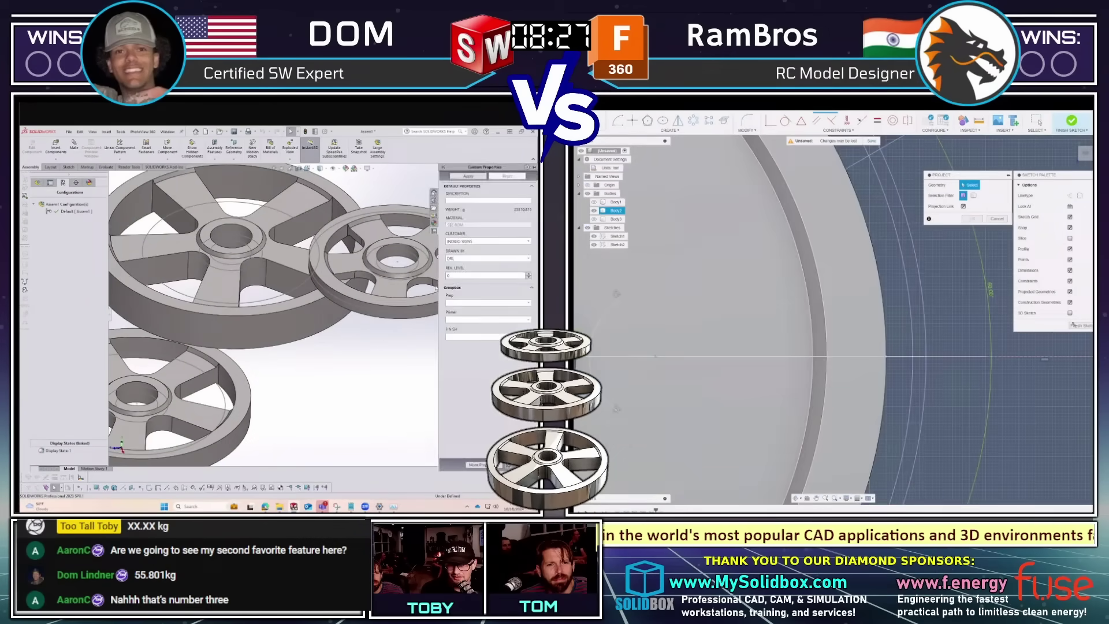
pyautogui.press('Escape')
pyautogui.scroll(-3, 769, 322)
# Finish the Fusion sketch and extrude the three wedge profiles as a symmetric 30 mm cut.
pyautogui.click(1071, 120)
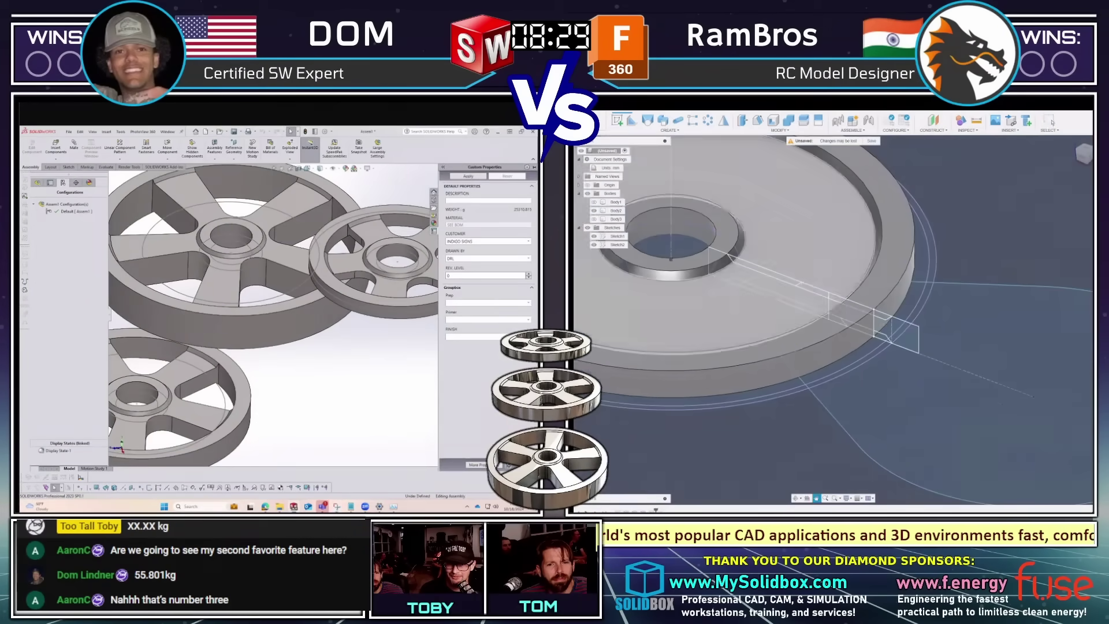
pyautogui.press('e')
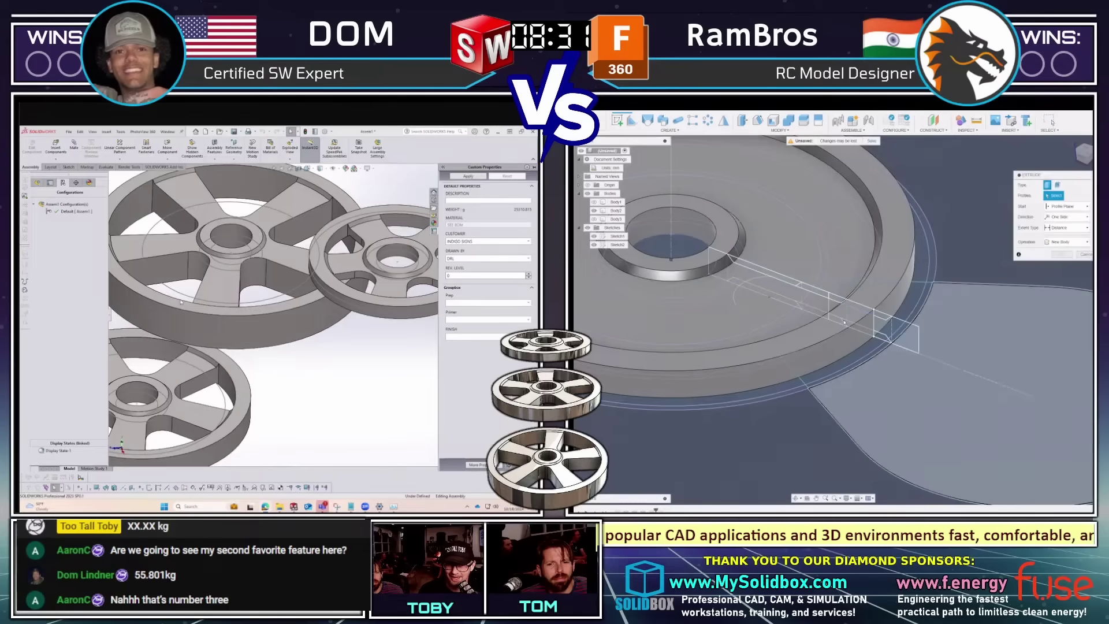
pyautogui.scroll(3, 866, 363)
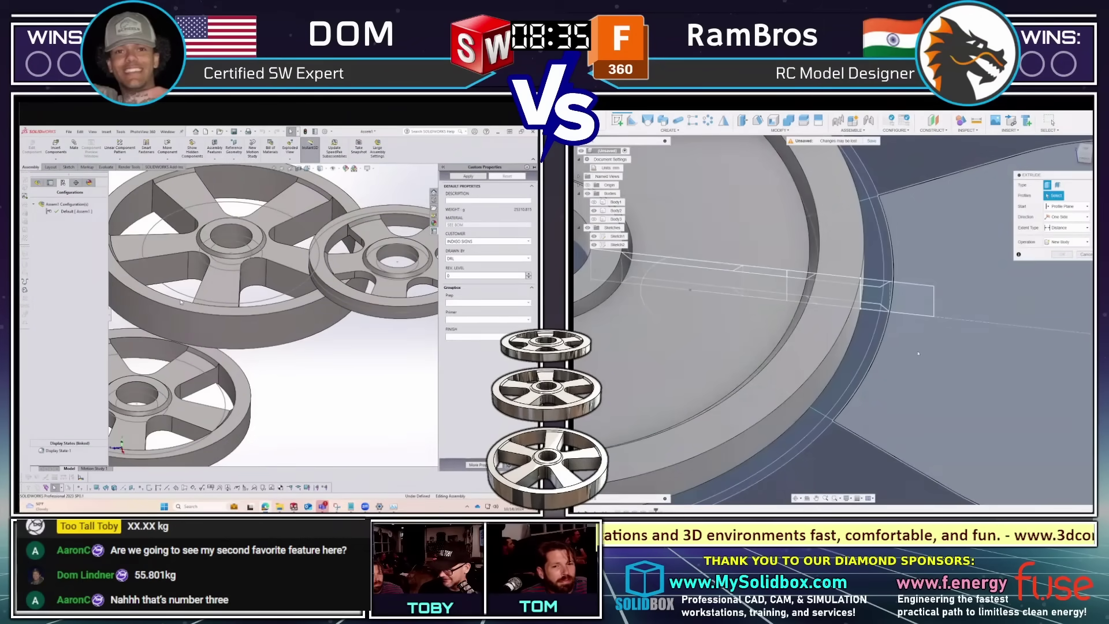
pyautogui.click(808, 326)
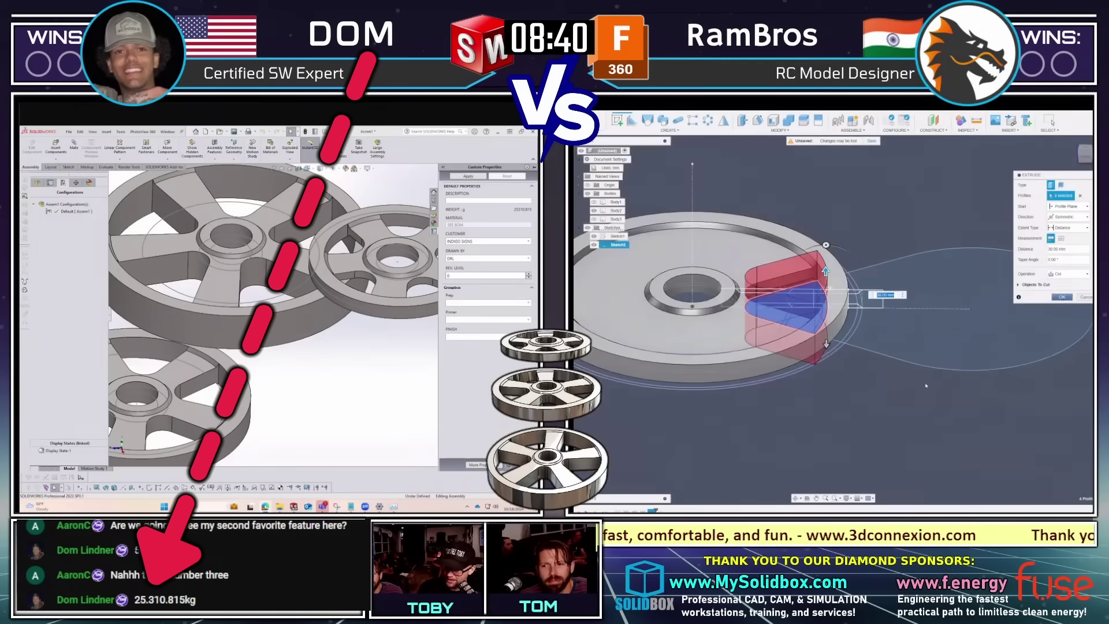
# Cut the wedge from the disc, then attempt and abandon a circular pattern around the rim.
pyautogui.press('Return')
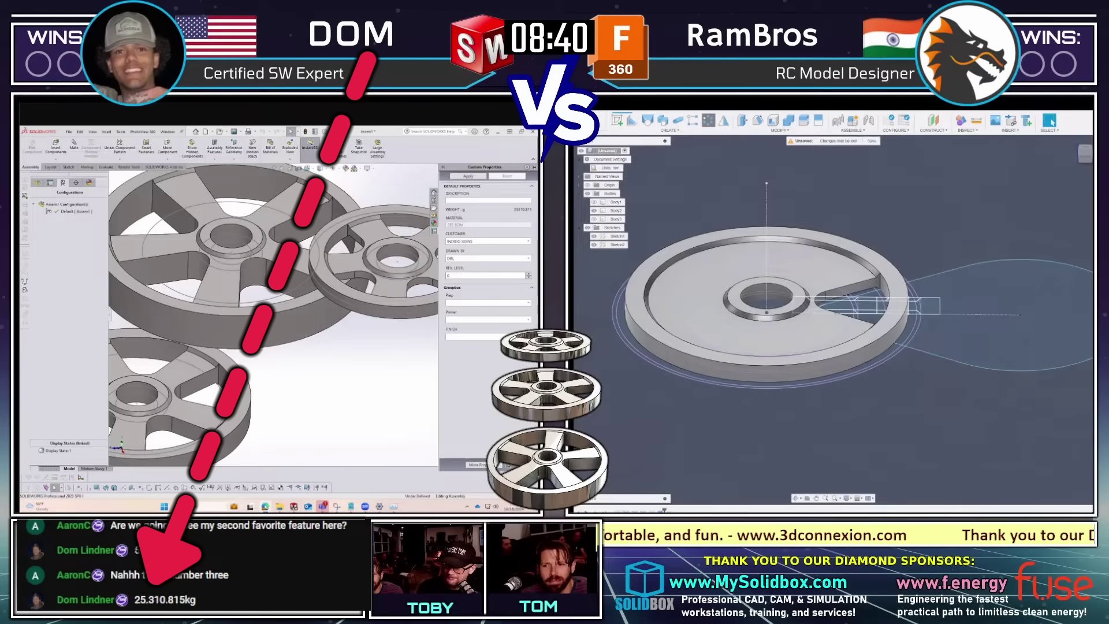
pyautogui.press('c')
pyautogui.press('Return')
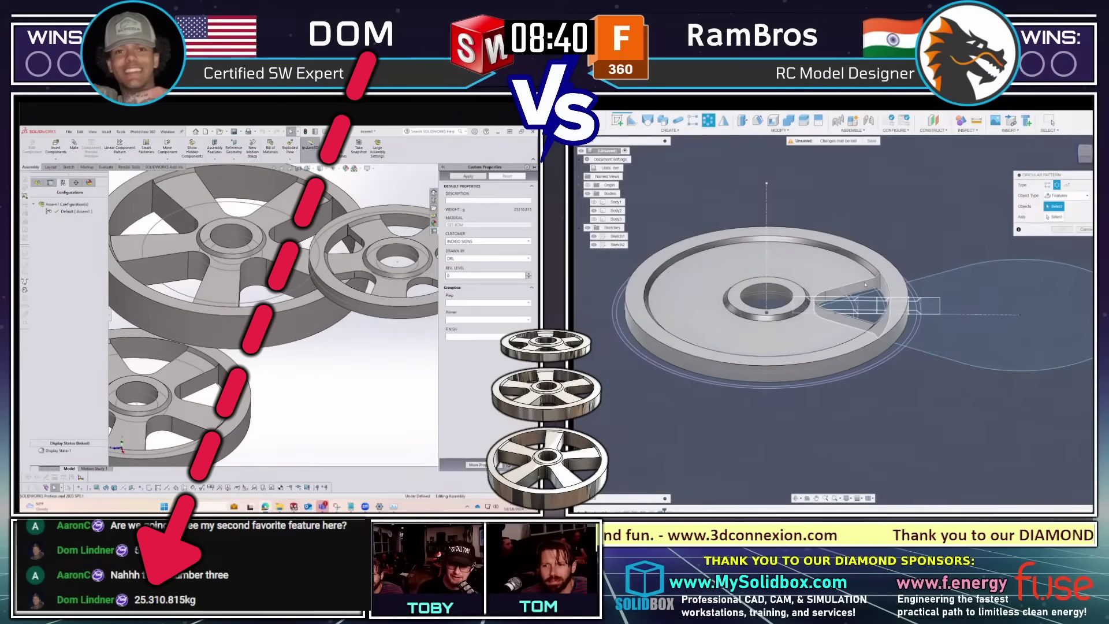
pyautogui.click(915, 326)
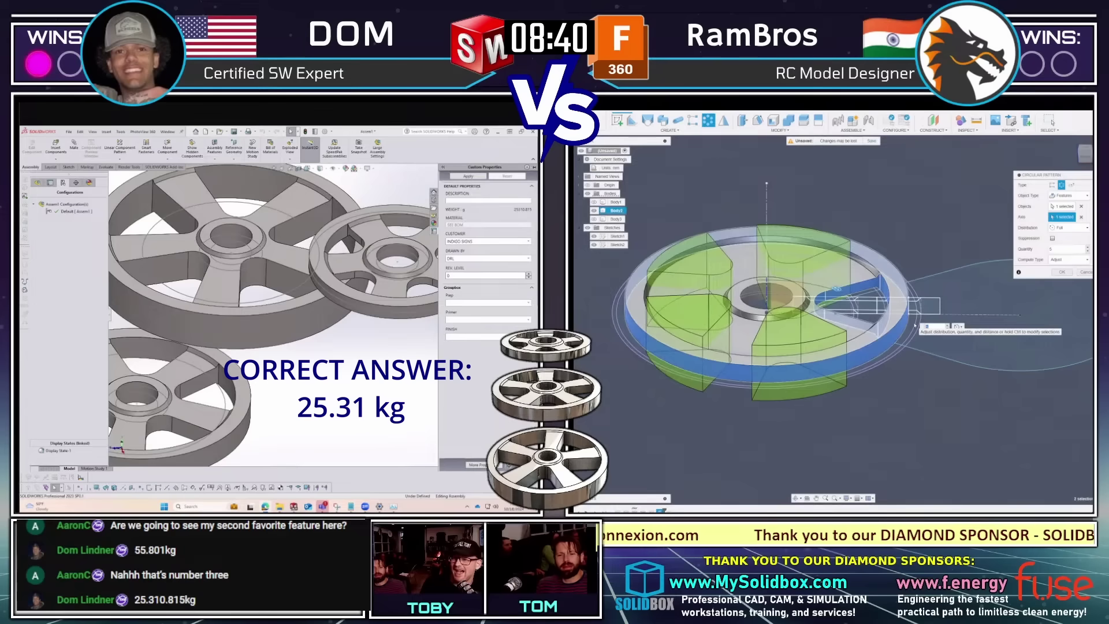
pyautogui.press('Escape')
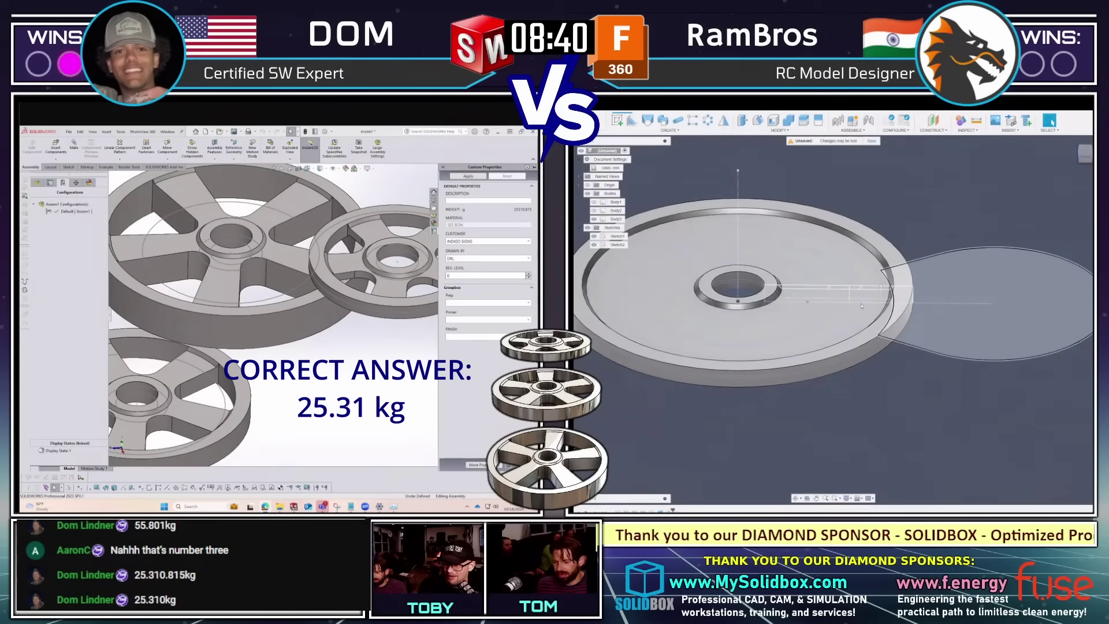
# Extrude the wedge with the rim region, pattern it into five, and run CalculateMass_all.
pyautogui.press('e')
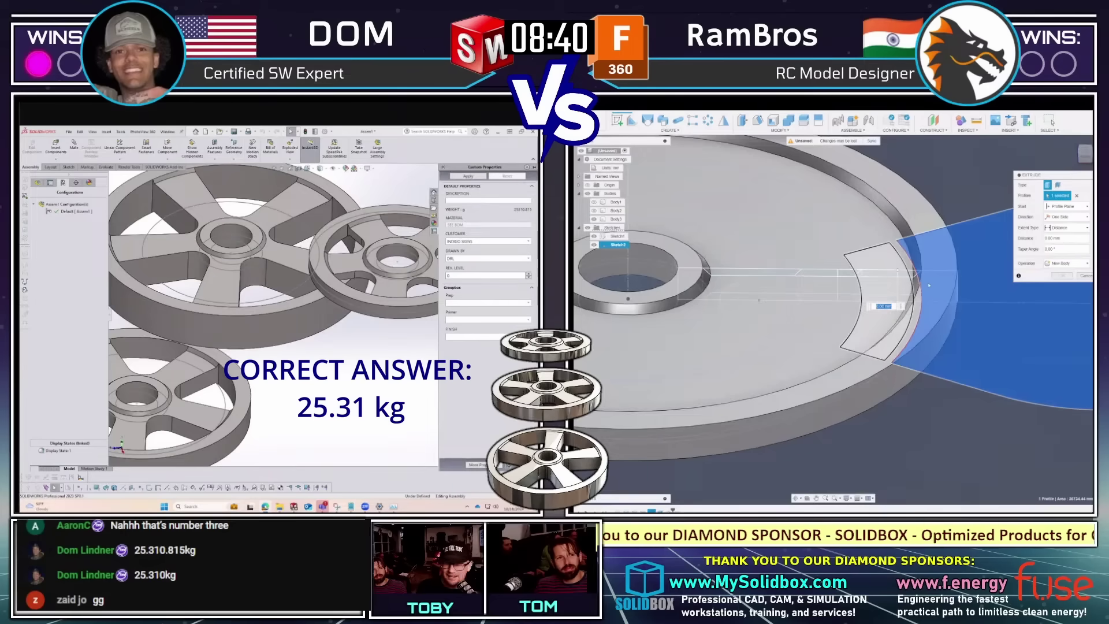
pyautogui.click(866, 300)
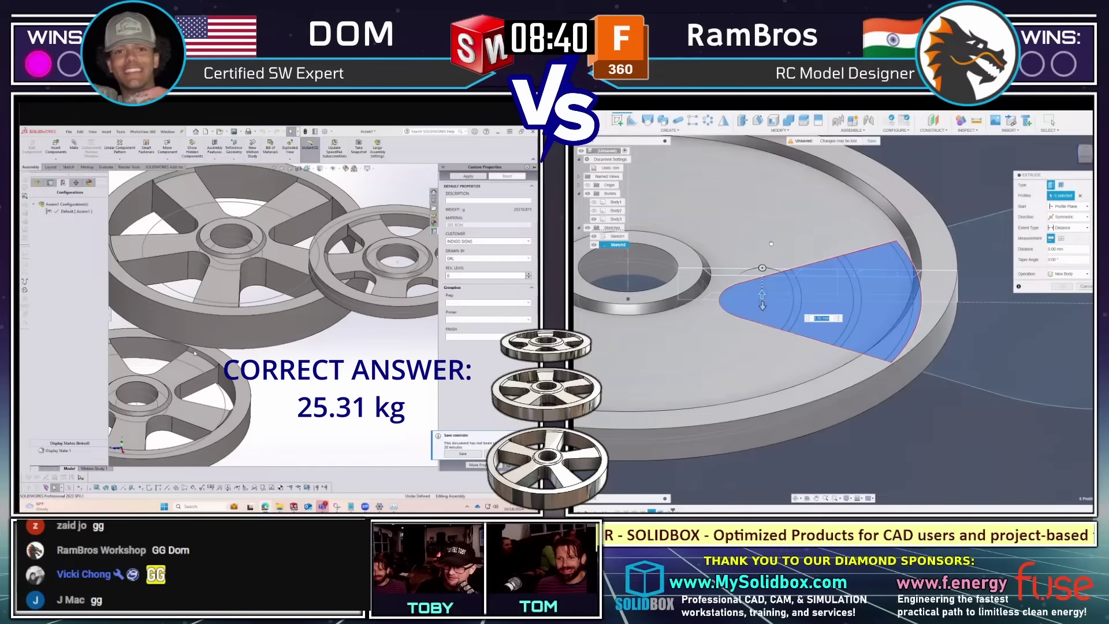
pyautogui.press('Return')
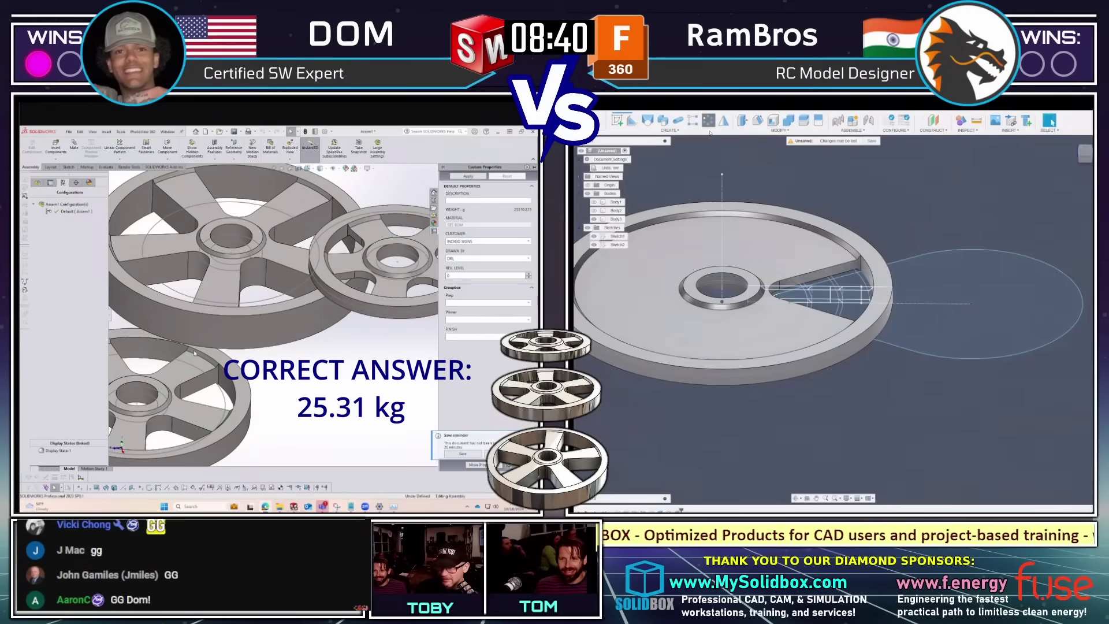
pyautogui.click(846, 345)
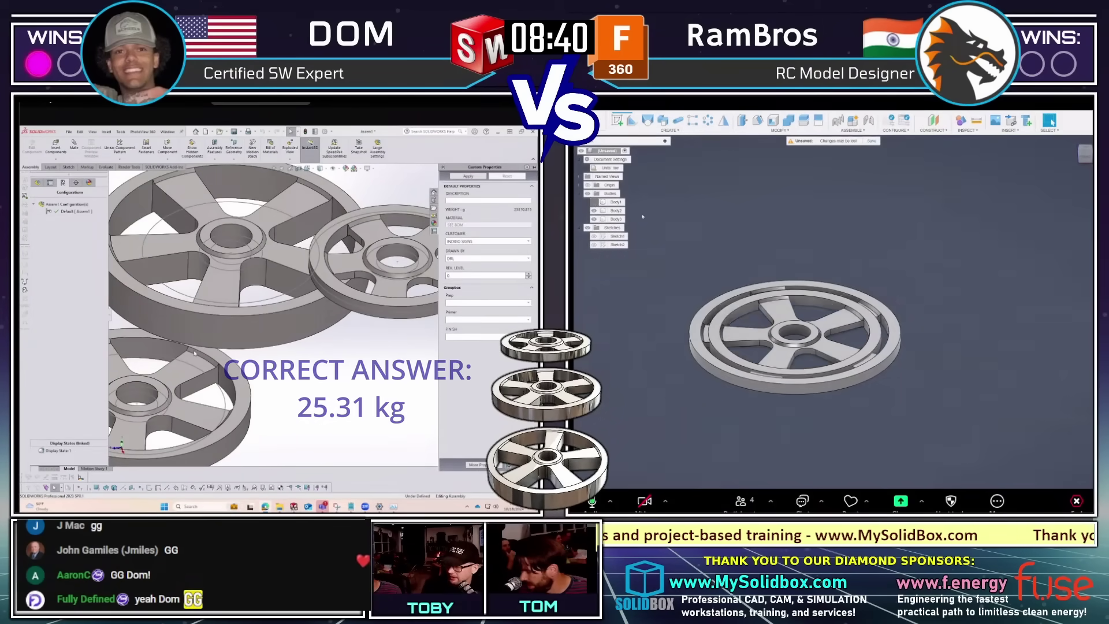
pyautogui.hotkey('shift', 's')
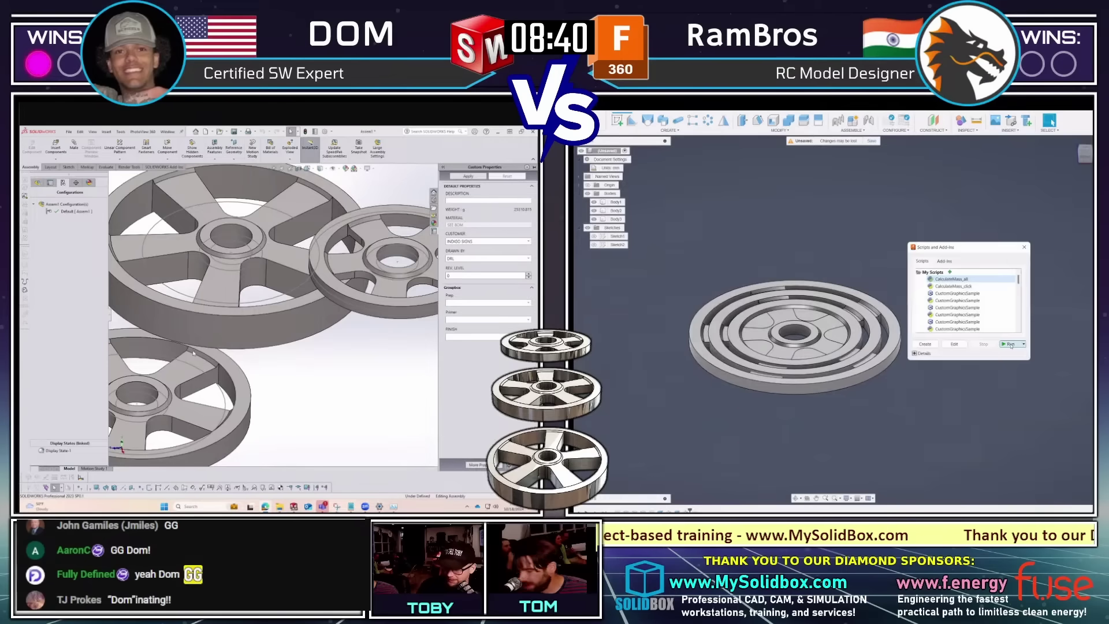
pyautogui.click(1007, 344)
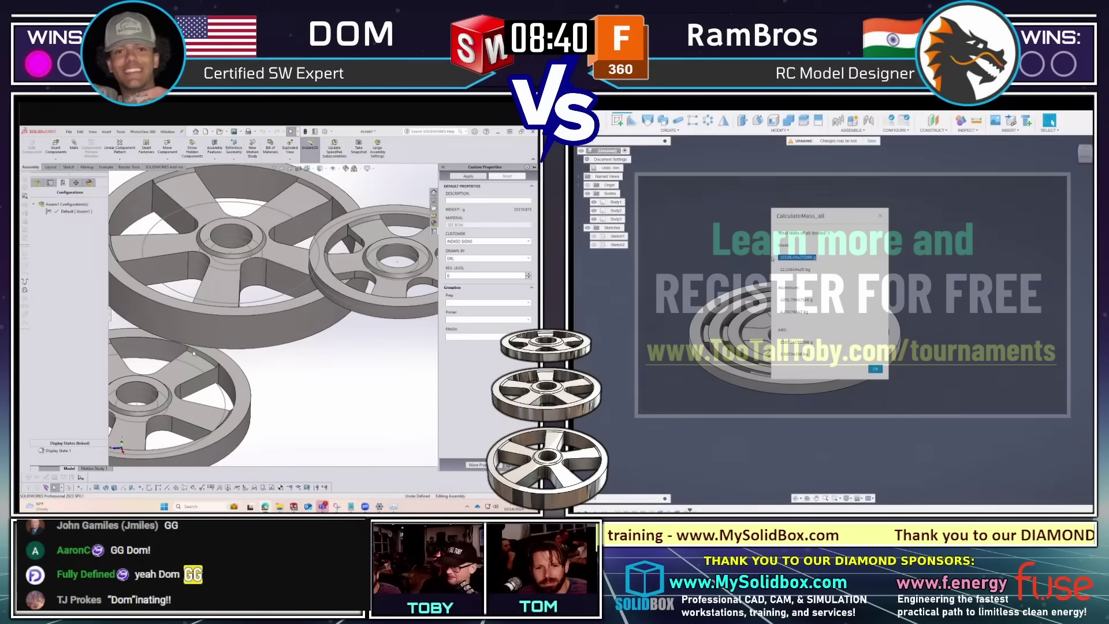